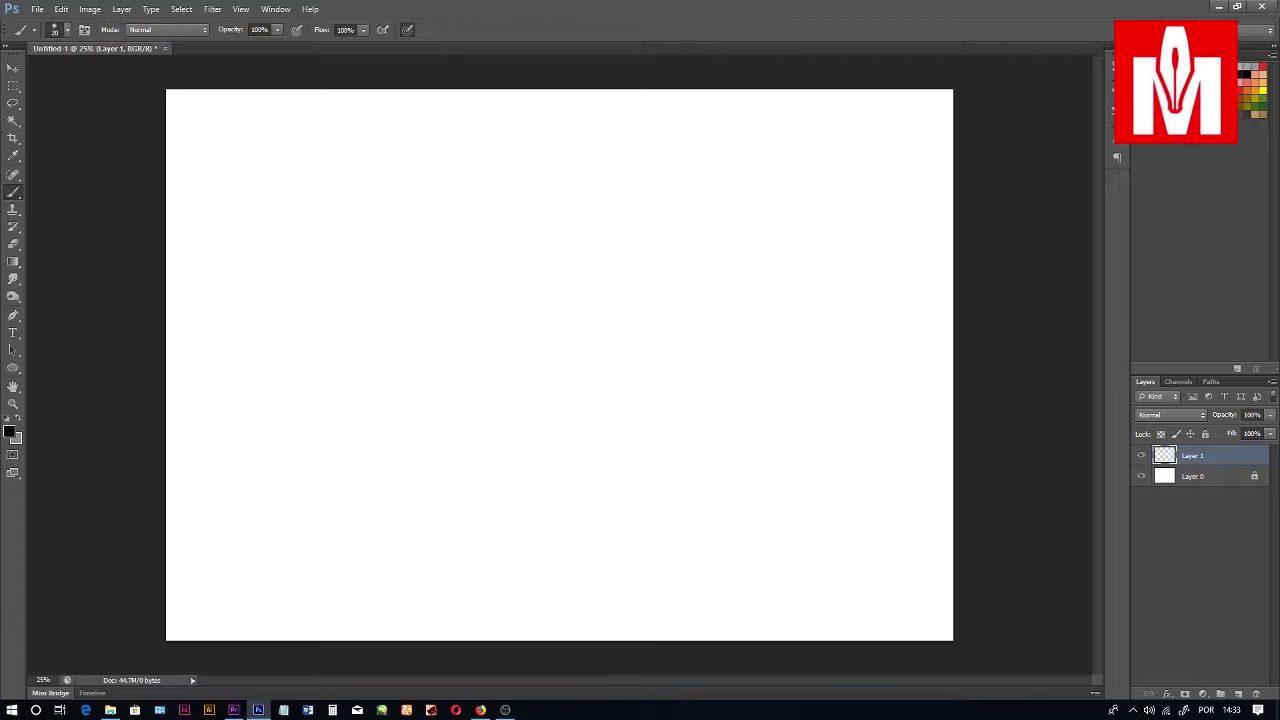
# Step: Draw a horizon line across the canvas with vanishing points at its ends, plus a vertical building corner crossing it left of centre
pyautogui.click(182, 363)
pyautogui.moveTo(183, 364); pyautogui.dragTo(956, 364)
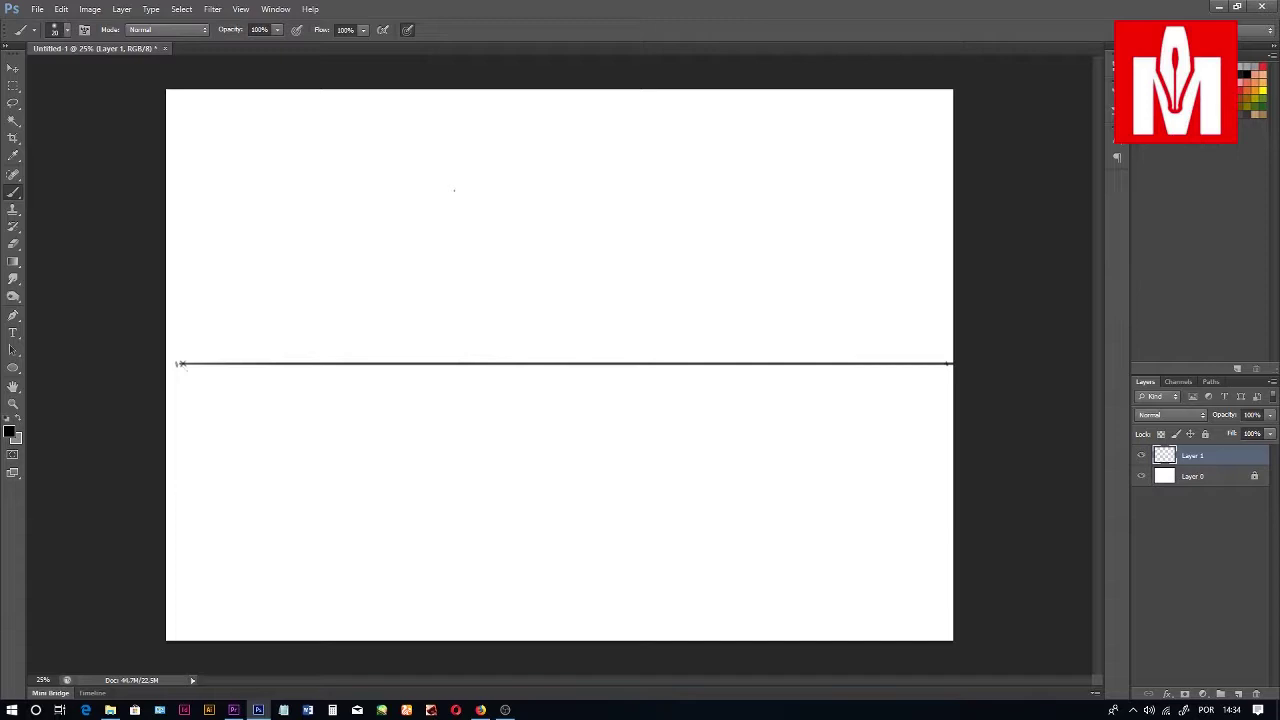
pyautogui.moveTo(454, 190); pyautogui.dragTo(454, 418)
# Step: Sketch converging lines from the top and bottom of the vertical corner to both vanishing points
pyautogui.moveTo(457, 210); pyautogui.dragTo(652, 267)
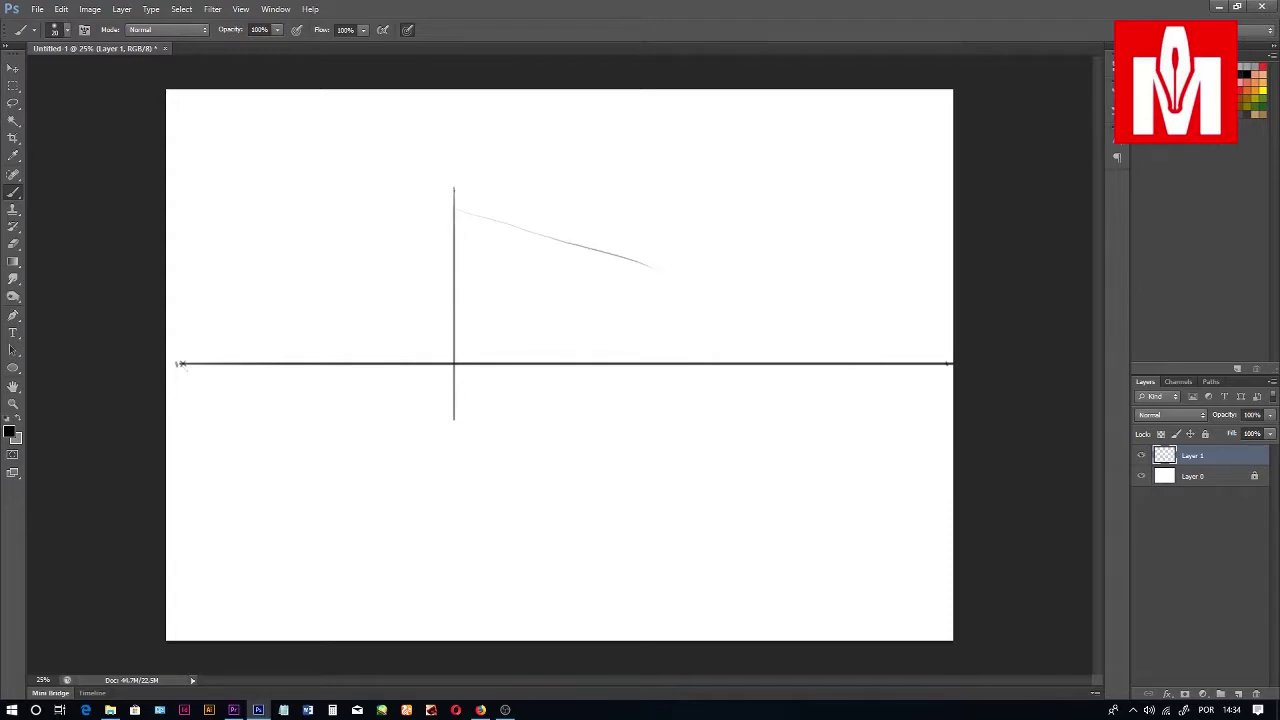
pyautogui.moveTo(806, 316); pyautogui.dragTo(952, 358)
pyautogui.moveTo(446, 212); pyautogui.dragTo(418, 228)
pyautogui.moveTo(184, 361); pyautogui.dragTo(238, 331)
pyautogui.moveTo(352, 258); pyautogui.dragTo(404, 233)
pyautogui.moveTo(214, 372); pyautogui.dragTo(398, 407)
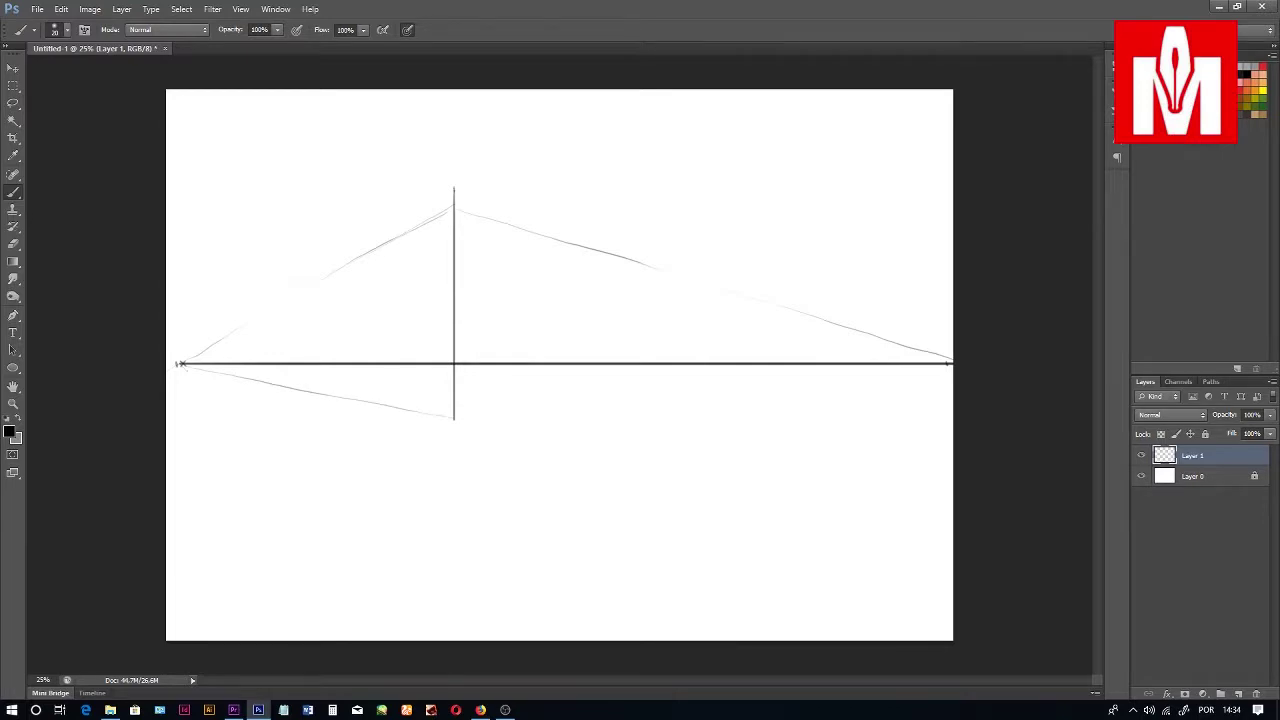
pyautogui.moveTo(512, 411); pyautogui.dragTo(750, 371)
pyautogui.hotkey('ctrl', 'z')
pyautogui.moveTo(468, 418); pyautogui.dragTo(952, 356)
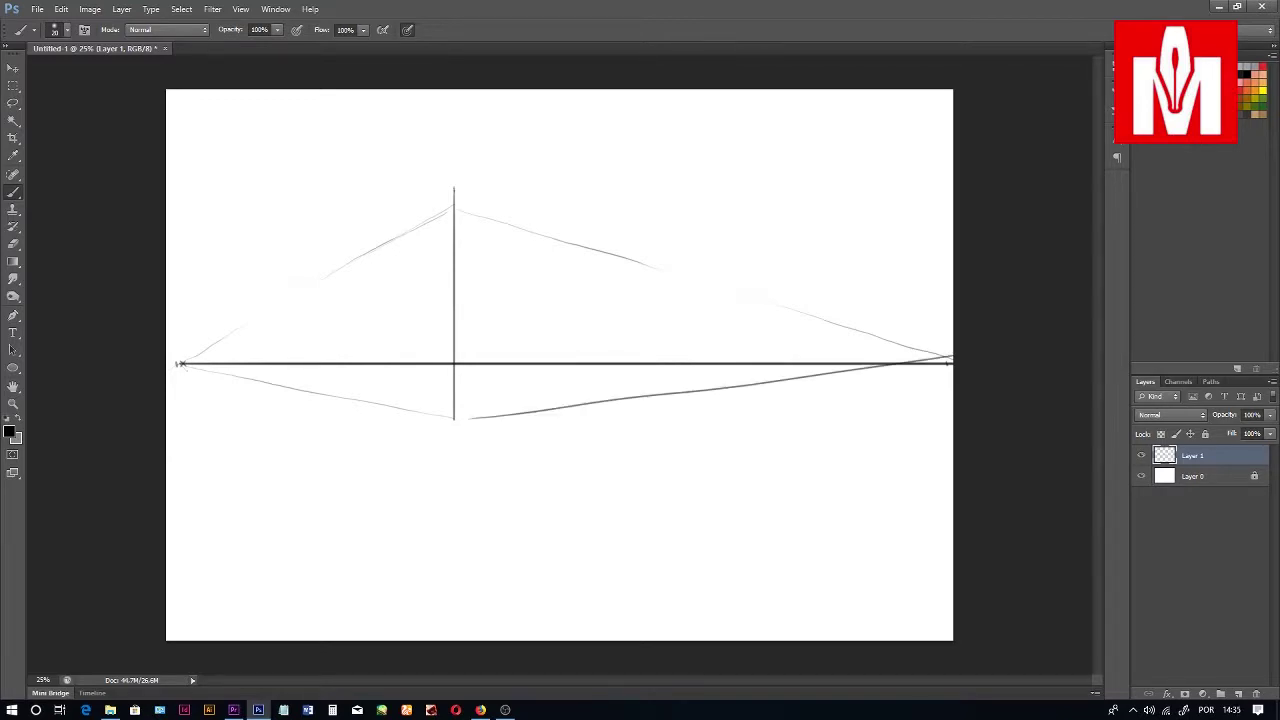
# Step: Sketch two more sets of converging lines just below the roof edge for the roof band
pyautogui.moveTo(214, 348)
pyautogui.mouseDown()
pyautogui.moveTo(452, 220)
pyautogui.moveTo(948, 358)
pyautogui.mouseUp()
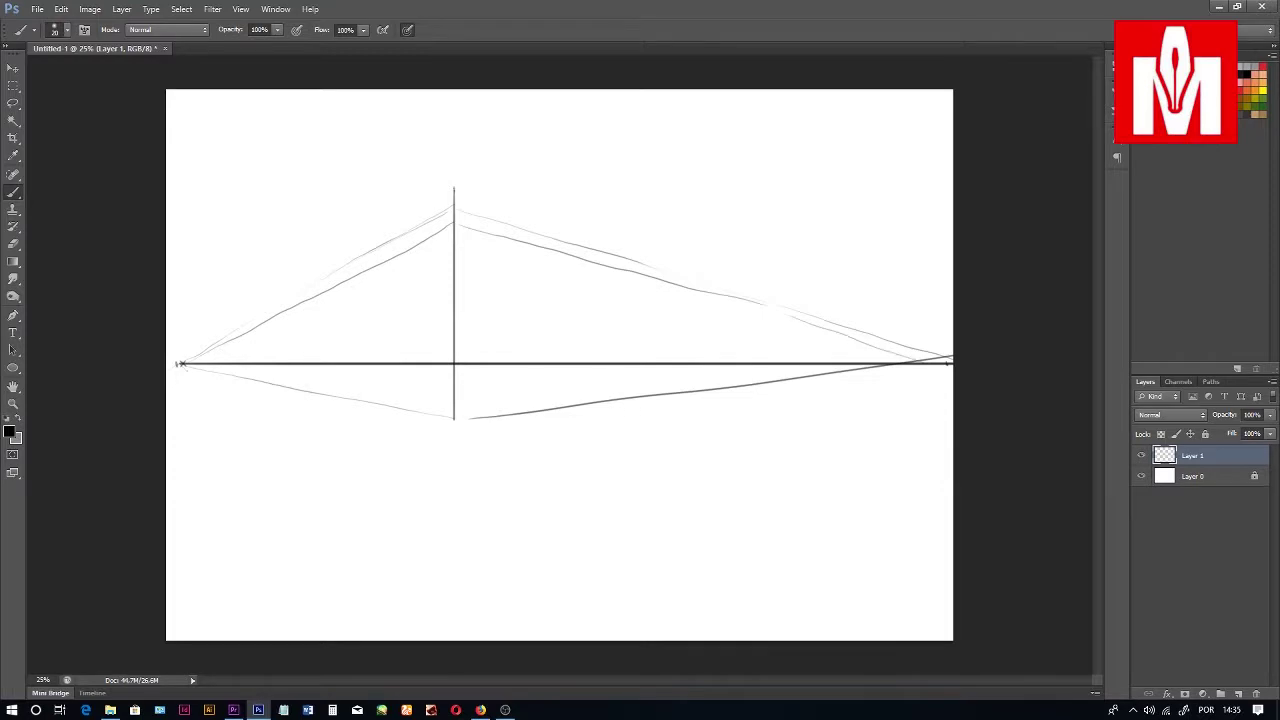
pyautogui.moveTo(224, 346); pyautogui.dragTo(430, 252)
pyautogui.moveTo(504, 256); pyautogui.dragTo(940, 361)
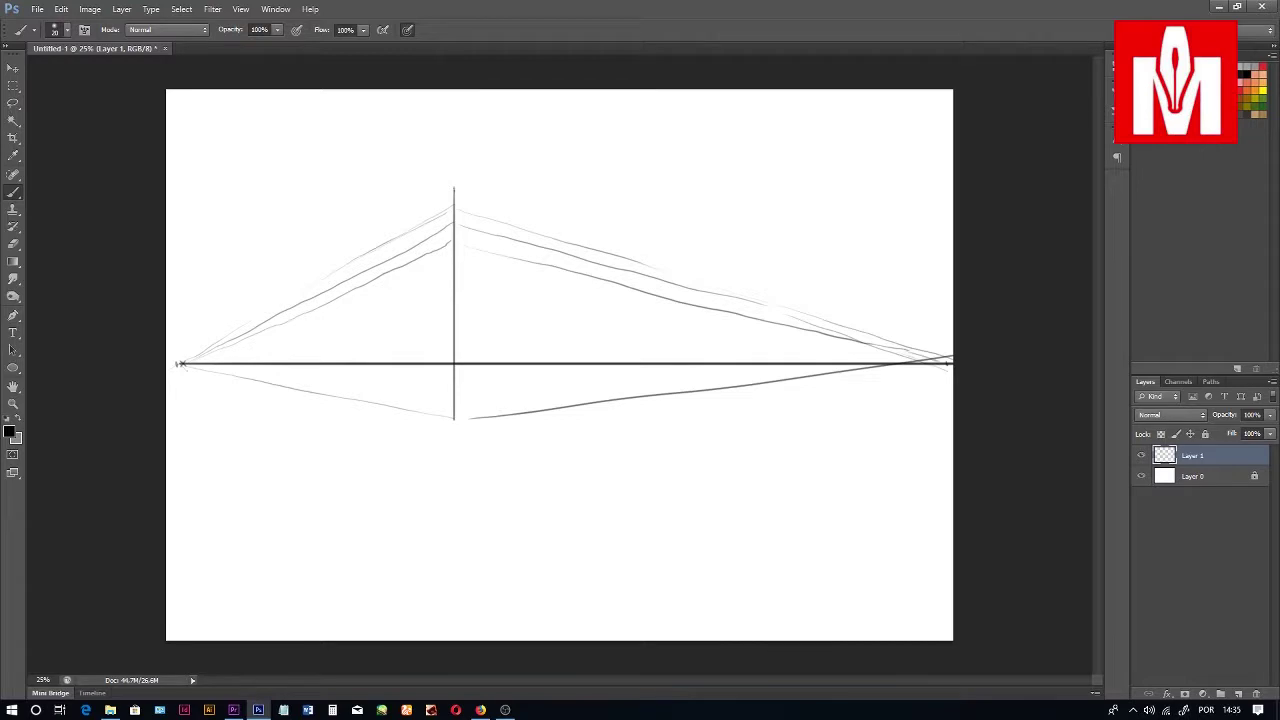
# Step: Draw vertical lines for the two side edges of the upper volume and short return strokes beneath the roof overhang
pyautogui.moveTo(354, 260); pyautogui.dragTo(354, 404)
pyautogui.moveTo(654, 268); pyautogui.dragTo(654, 390)
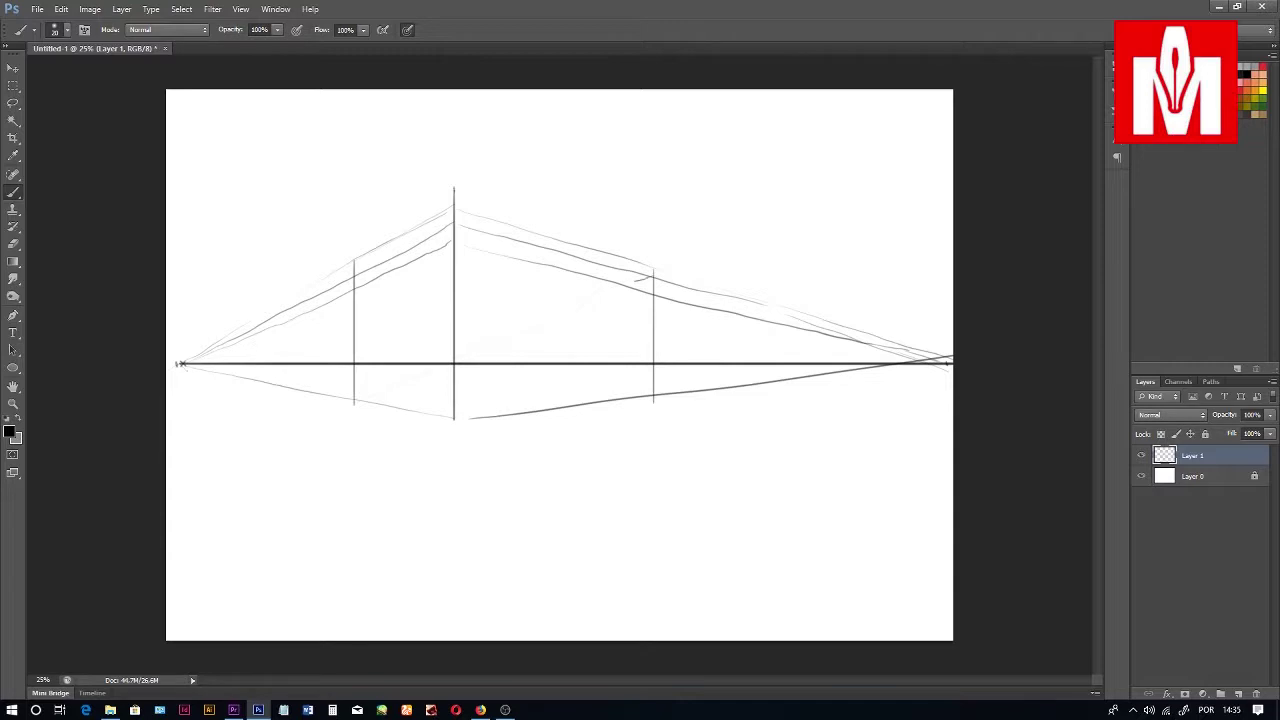
pyautogui.moveTo(640, 279); pyautogui.dragTo(617, 283)
pyautogui.moveTo(378, 278); pyautogui.dragTo(362, 278)
# Step: Sketch the upper volume's lower edges from the vertical corner to both vanishing points, slightly above the horizon
pyautogui.moveTo(576, 317); pyautogui.dragTo(634, 330)
pyautogui.hotkey('ctrl', 'z')
pyautogui.moveTo(185, 362); pyautogui.dragTo(447, 320)
pyautogui.moveTo(453, 321); pyautogui.dragTo(886, 353)
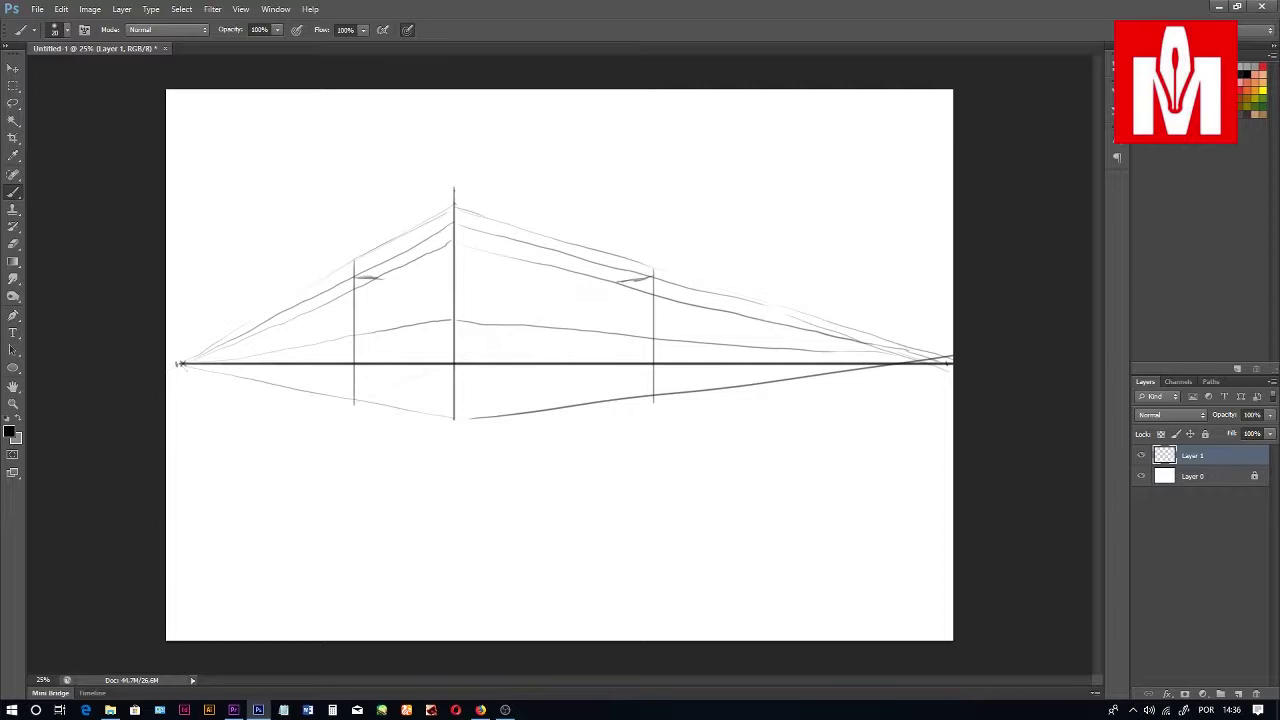
# Step: Outline the start of a second, nearer volume with a short back edge, a top edge and a tall front corner
pyautogui.moveTo(532, 302); pyautogui.dragTo(532, 330)
pyautogui.moveTo(538, 301); pyautogui.dragTo(600, 296)
pyautogui.moveTo(546, 300); pyautogui.dragTo(603, 296)
pyautogui.moveTo(603, 298); pyautogui.dragTo(603, 456)
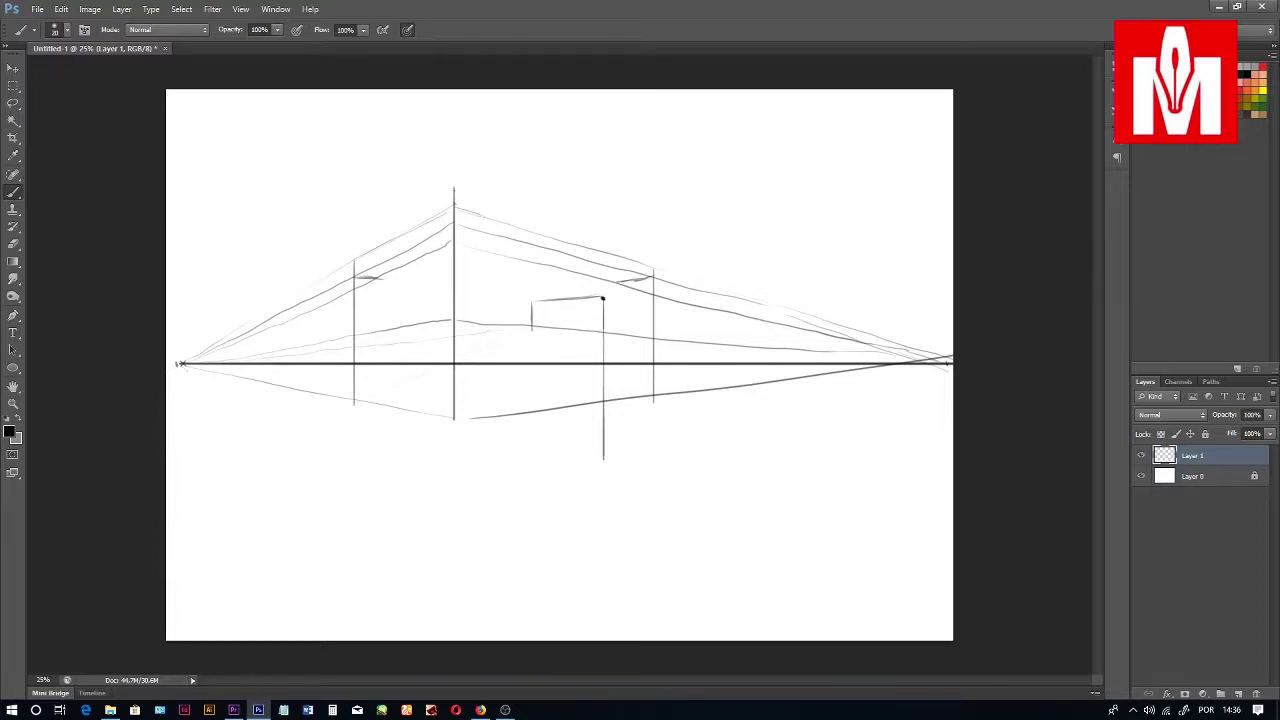
# Step: Draw the underside edges of the overhanging upper volume and a vertical line for the lower volume's left edge
pyautogui.moveTo(406, 346); pyautogui.dragTo(528, 333)
pyautogui.moveTo(464, 320); pyautogui.dragTo(534, 324)
pyautogui.moveTo(356, 348); pyautogui.dragTo(534, 329)
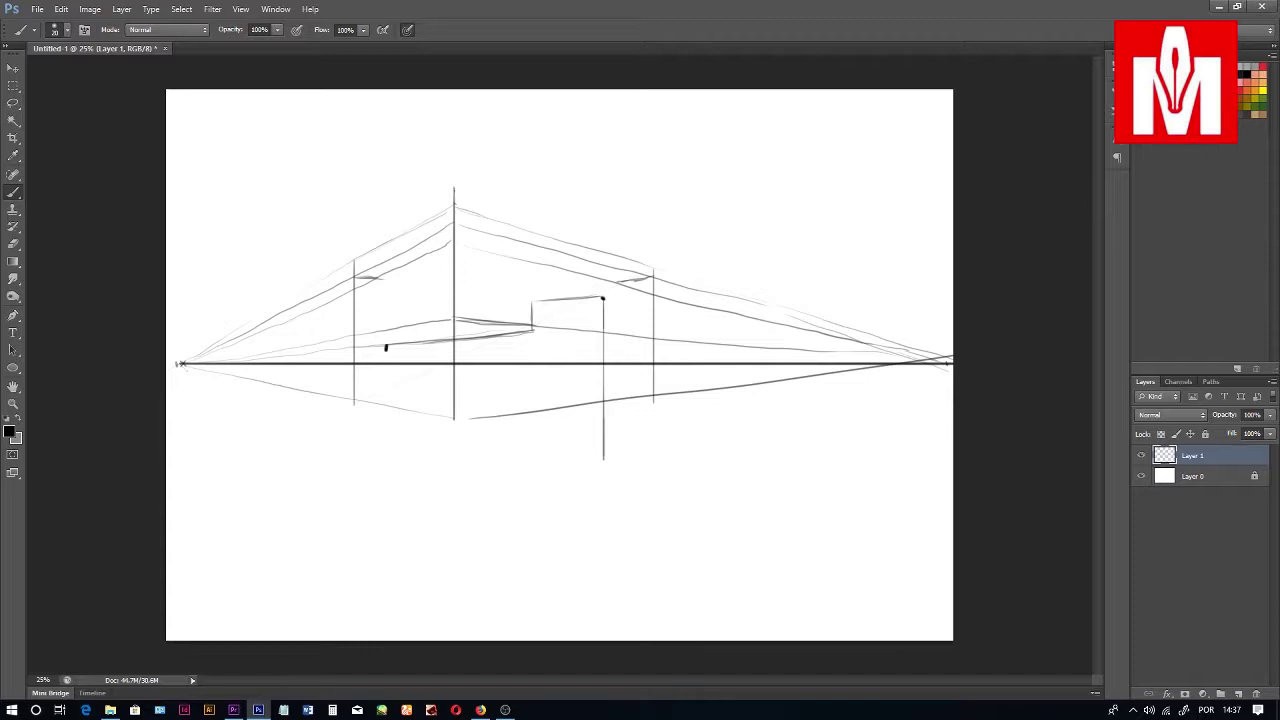
pyautogui.hotkey('ctrl', 'z')
pyautogui.moveTo(388, 344); pyautogui.dragTo(388, 406)
# Step: Sketch the lower volume's base lines to both vanishing points and its right top edge to the right vanishing point
pyautogui.moveTo(182, 365); pyautogui.dragTo(428, 432)
pyautogui.moveTo(368, 412); pyautogui.dragTo(603, 484)
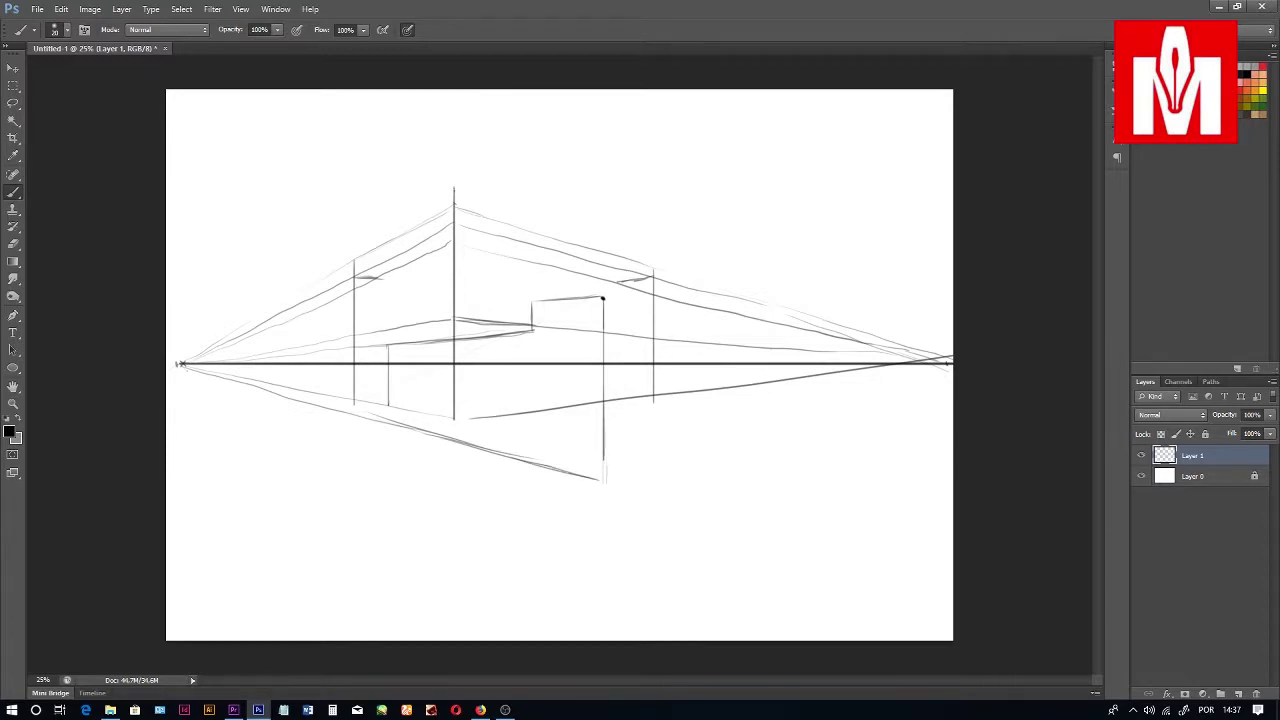
pyautogui.moveTo(632, 470); pyautogui.dragTo(912, 372)
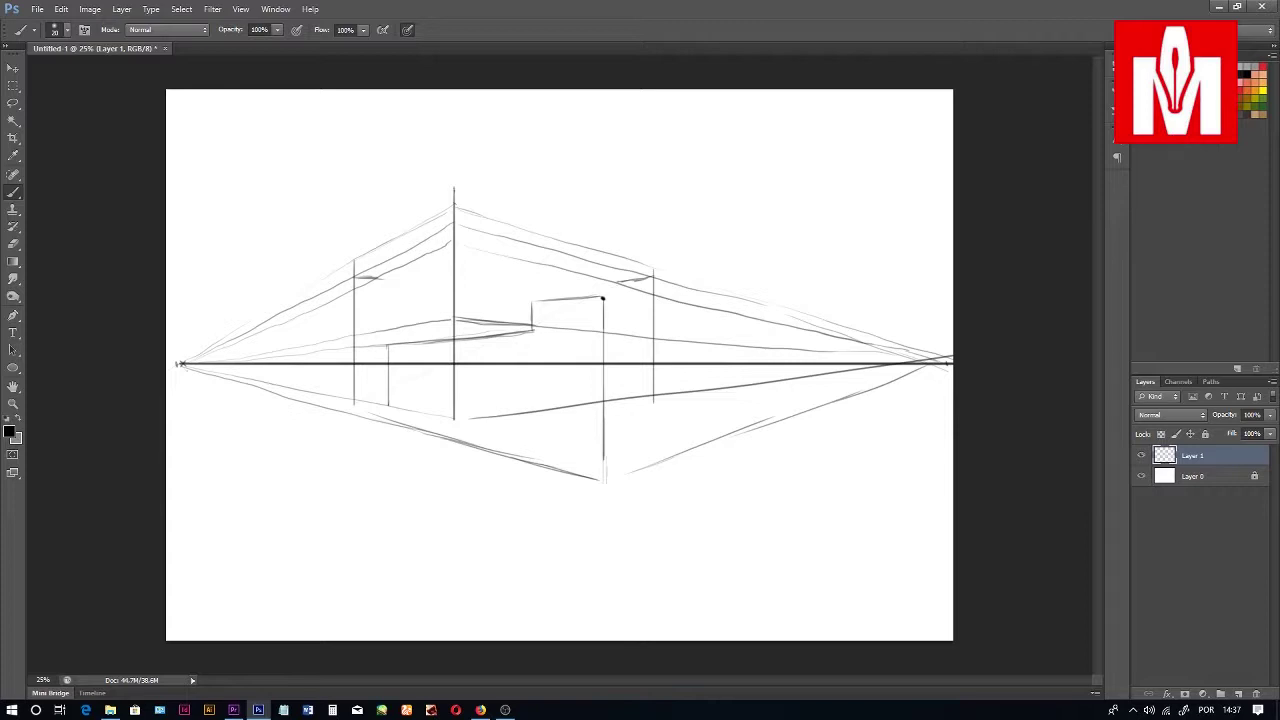
pyautogui.moveTo(606, 300); pyautogui.dragTo(860, 362)
pyautogui.moveTo(680, 316); pyautogui.dragTo(866, 358)
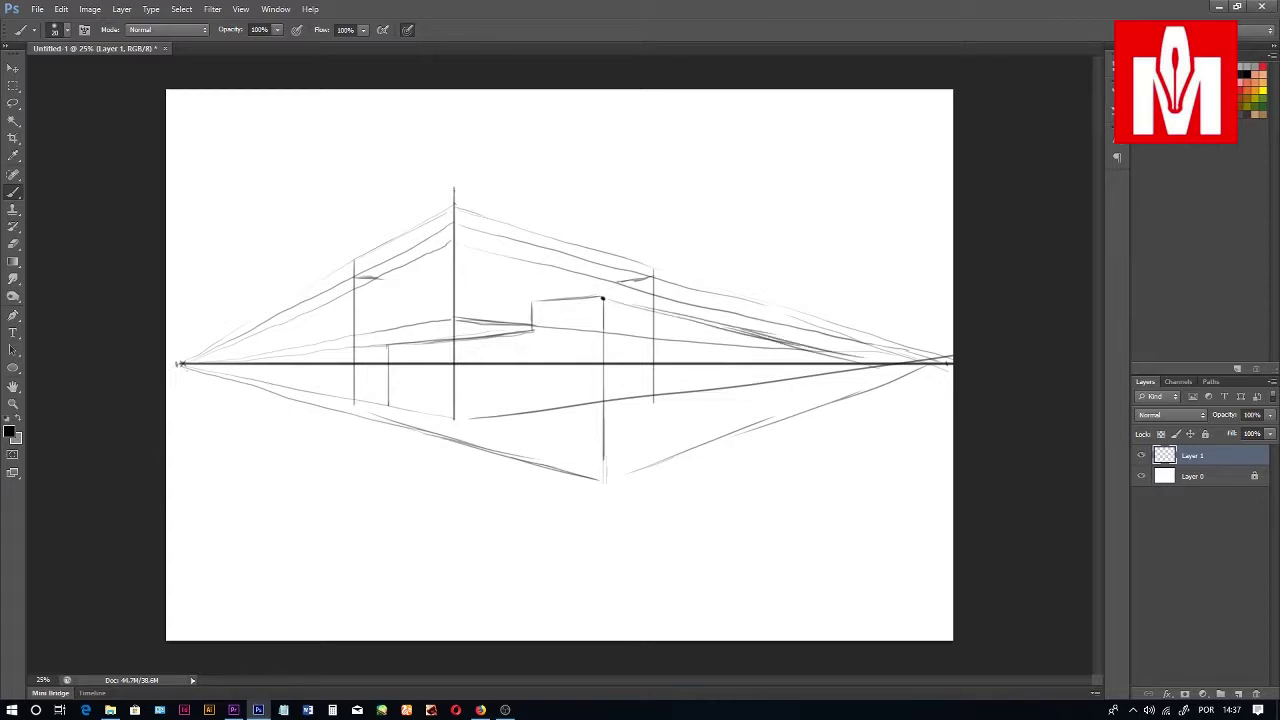
# Step: Close the lower volume with a right vertical edge and darken its left vertical edge
pyautogui.moveTo(722, 326); pyautogui.dragTo(722, 440)
pyautogui.moveTo(388, 405); pyautogui.dragTo(488, 416)
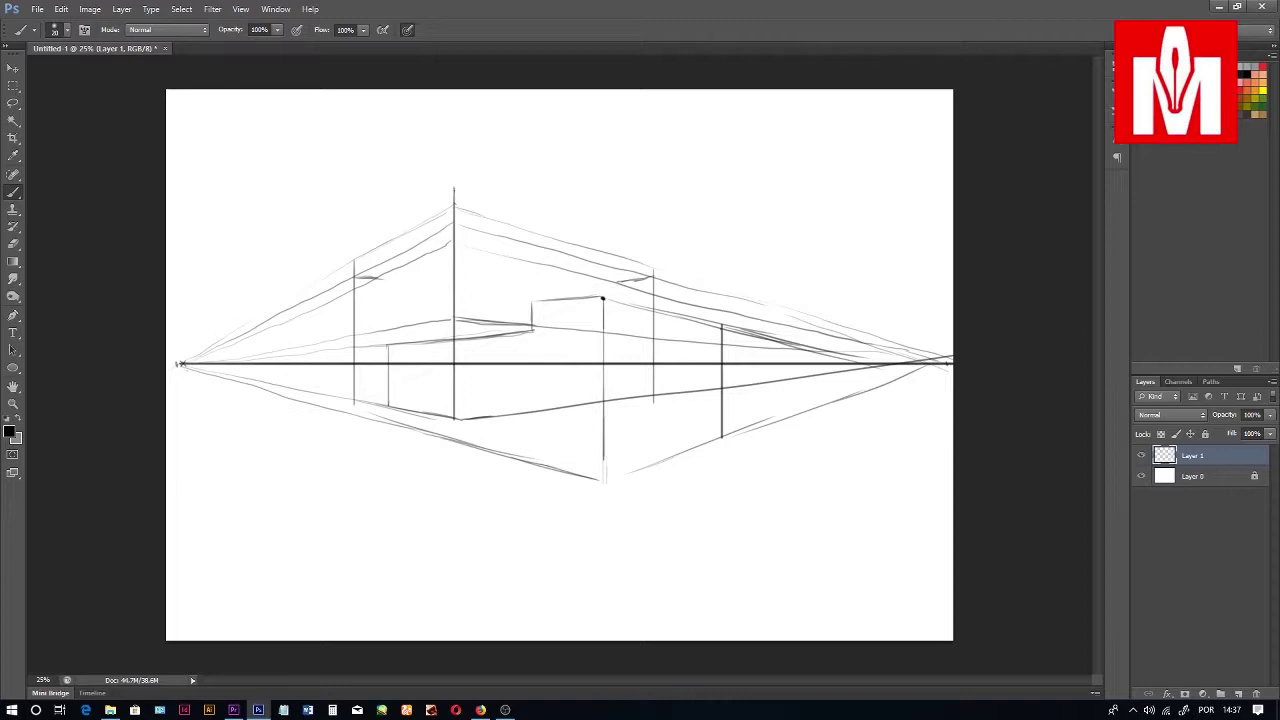
pyautogui.moveTo(389, 384); pyautogui.dragTo(390, 429)
pyautogui.moveTo(389, 337)
pyautogui.mouseDown()
pyautogui.moveTo(390, 400)
pyautogui.moveTo(390, 388)
pyautogui.mouseUp()
# Step: Erase the construction lines crossing the lower volume's left face and clean up around its edges
pyautogui.moveTo(404, 364)
pyautogui.mouseDown()
pyautogui.moveTo(426, 364)
pyautogui.moveTo(402, 364)
pyautogui.moveTo(484, 414)
pyautogui.moveTo(424, 414)
pyautogui.moveTo(542, 412)
pyautogui.moveTo(540, 364)
pyautogui.moveTo(575, 364)
pyautogui.moveTo(596, 402)
pyautogui.mouseUp()
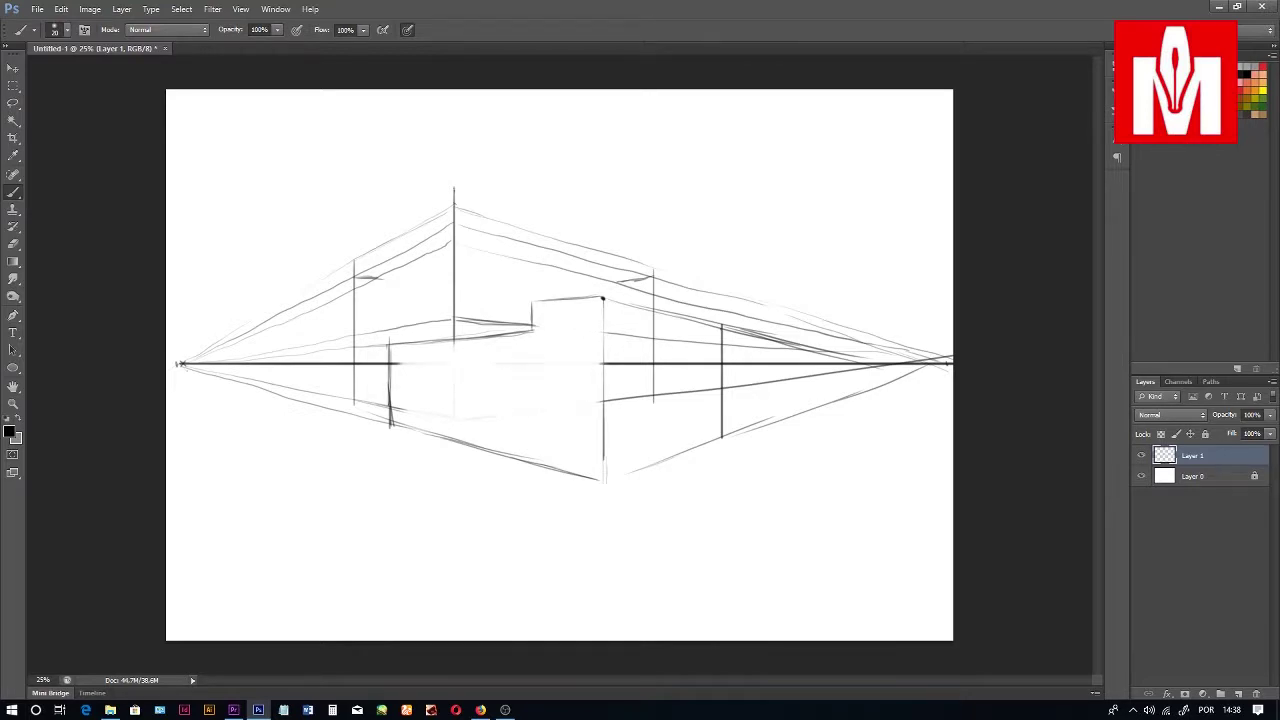
pyautogui.moveTo(456, 329); pyautogui.dragTo(456, 340)
pyautogui.hotkey('ctrl', 'z')
pyautogui.moveTo(354, 363)
pyautogui.mouseDown()
pyautogui.moveTo(388, 363)
pyautogui.moveTo(395, 416)
pyautogui.mouseUp()
pyautogui.moveTo(444, 339); pyautogui.dragTo(472, 339)
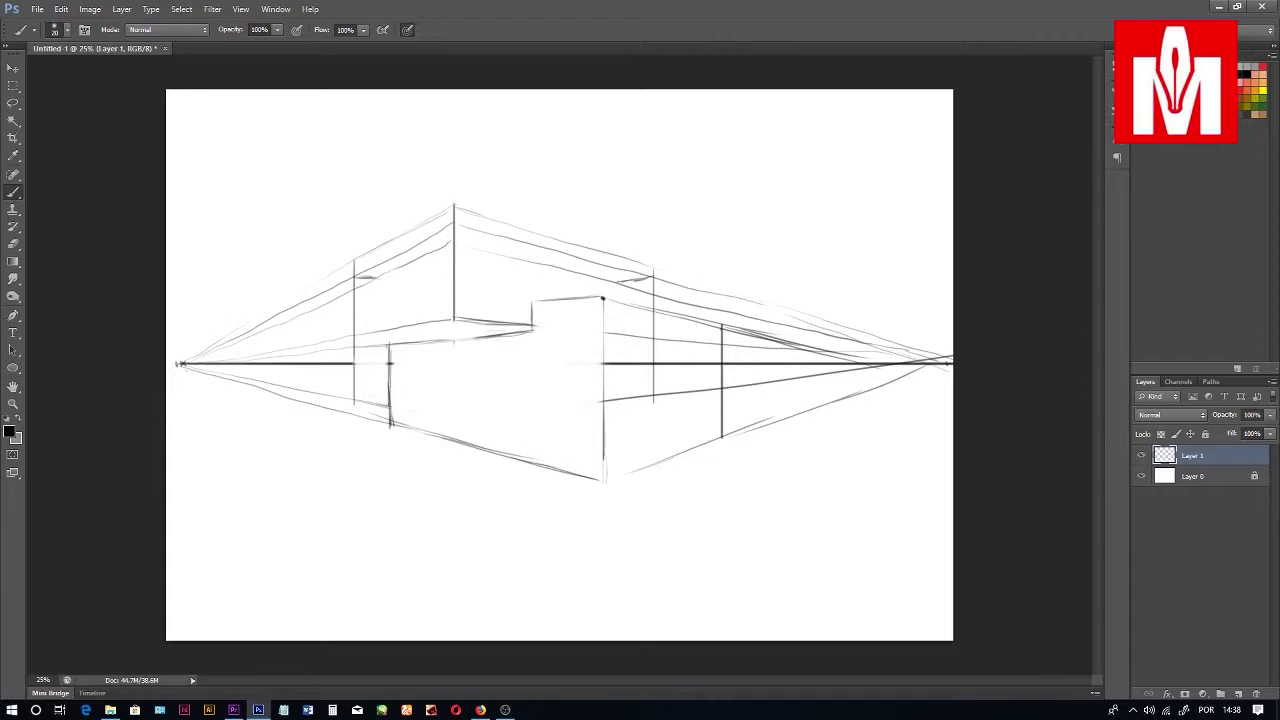
# Step: Outline the underside of the overhanging upper volume and shade it with hatching
pyautogui.moveTo(354, 336); pyautogui.dragTo(540, 330)
pyautogui.moveTo(458, 324)
pyautogui.mouseDown()
pyautogui.moveTo(514, 316)
pyautogui.moveTo(540, 330)
pyautogui.mouseUp()
pyautogui.moveTo(360, 337)
pyautogui.mouseDown()
pyautogui.moveTo(508, 316)
pyautogui.moveTo(540, 325)
pyautogui.mouseUp()
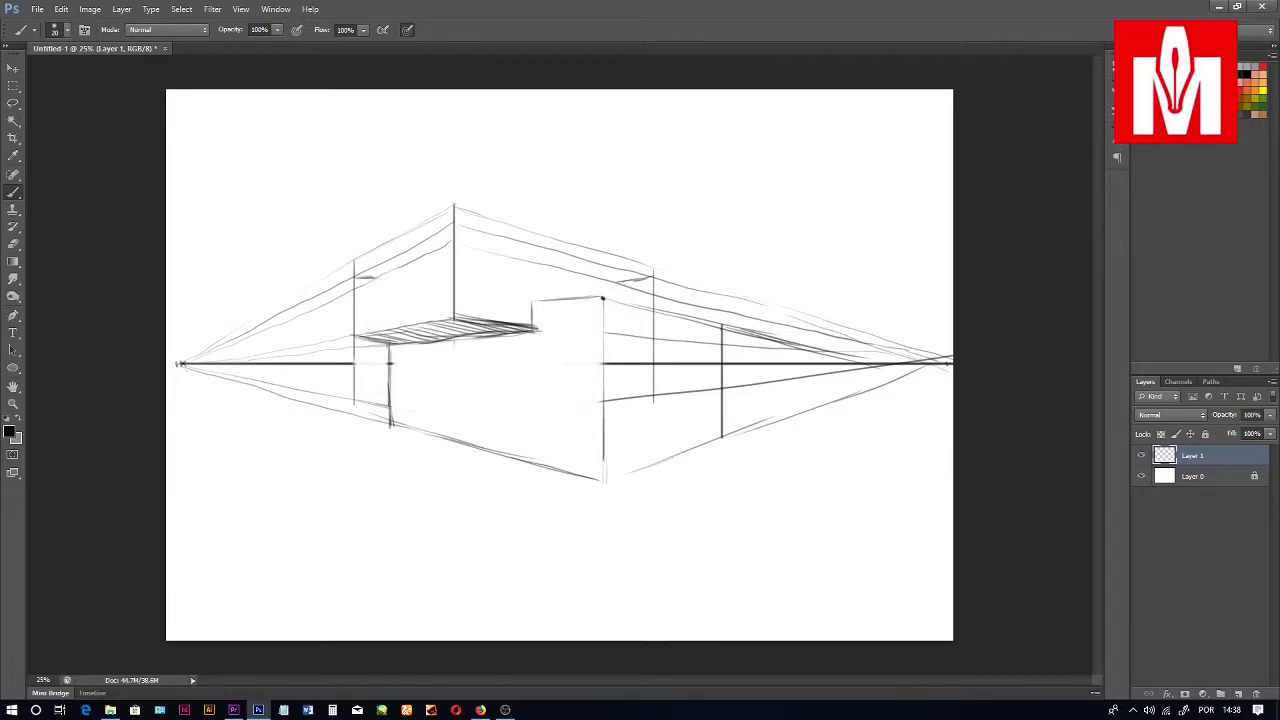
# Step: Erase the construction lines crossing the lower volume's right face and darken the roof band lines on the upper volume
pyautogui.moveTo(612, 364)
pyautogui.mouseDown()
pyautogui.moveTo(713, 360)
pyautogui.moveTo(718, 378)
pyautogui.mouseUp()
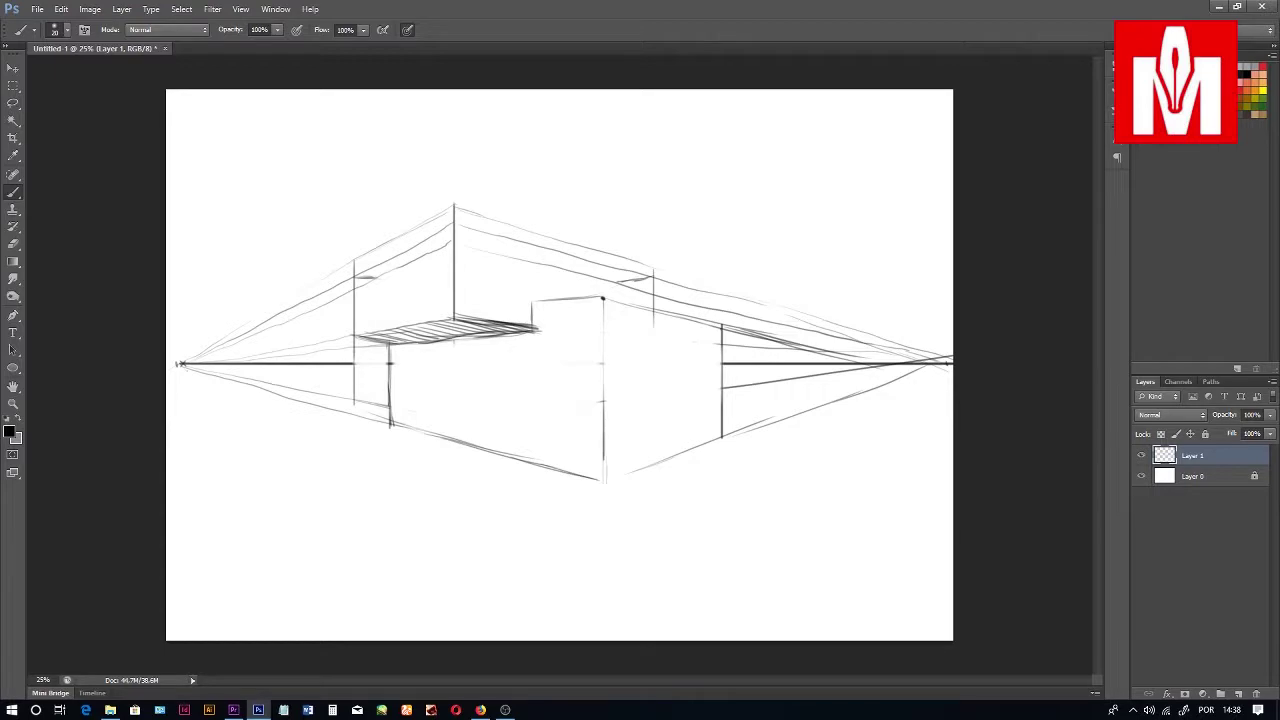
pyautogui.moveTo(454, 241); pyautogui.dragTo(553, 265)
pyautogui.moveTo(454, 222)
pyautogui.mouseDown()
pyautogui.moveTo(648, 270)
pyautogui.moveTo(655, 316)
pyautogui.mouseUp()
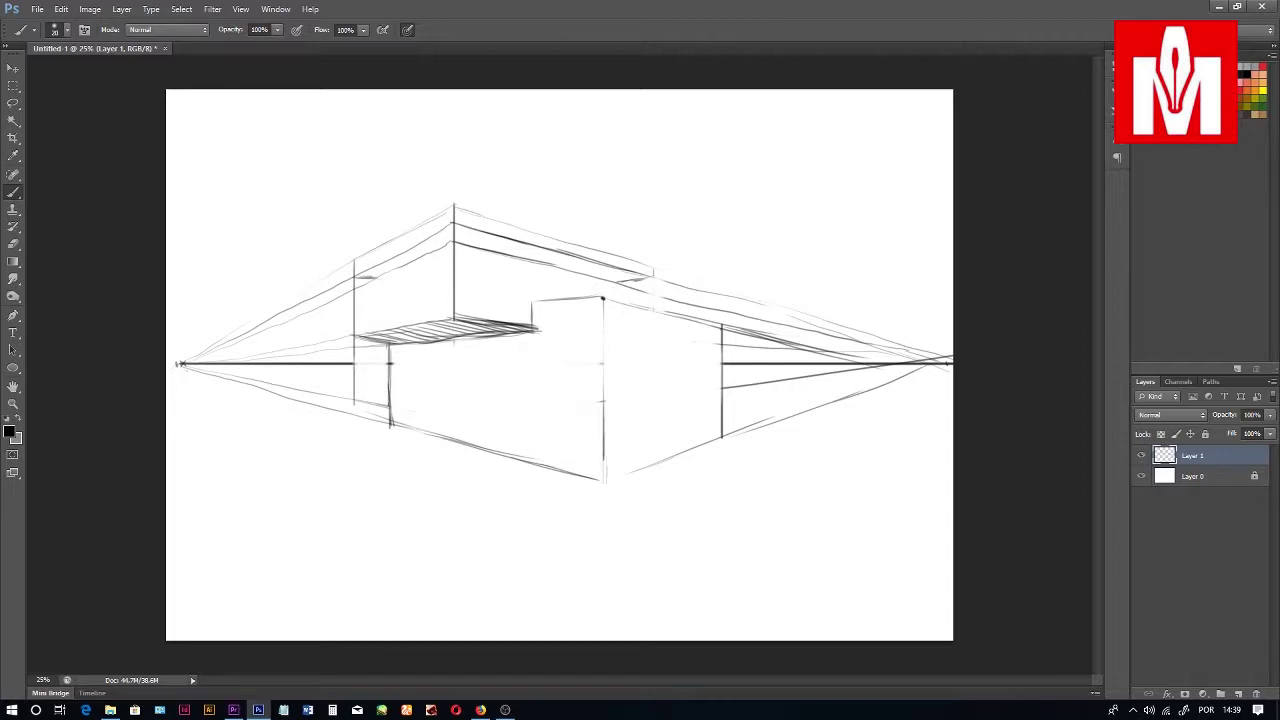
# Step: Draw the frame of a large opening on the lower volume's right face, with two vertical sides and a top edge
pyautogui.moveTo(711, 336); pyautogui.dragTo(710, 424)
pyautogui.hotkey('ctrl', 'z')
pyautogui.moveTo(712, 336); pyautogui.dragTo(711, 440)
pyautogui.moveTo(617, 320); pyautogui.dragTo(617, 470)
pyautogui.moveTo(617, 322); pyautogui.dragTo(715, 339)
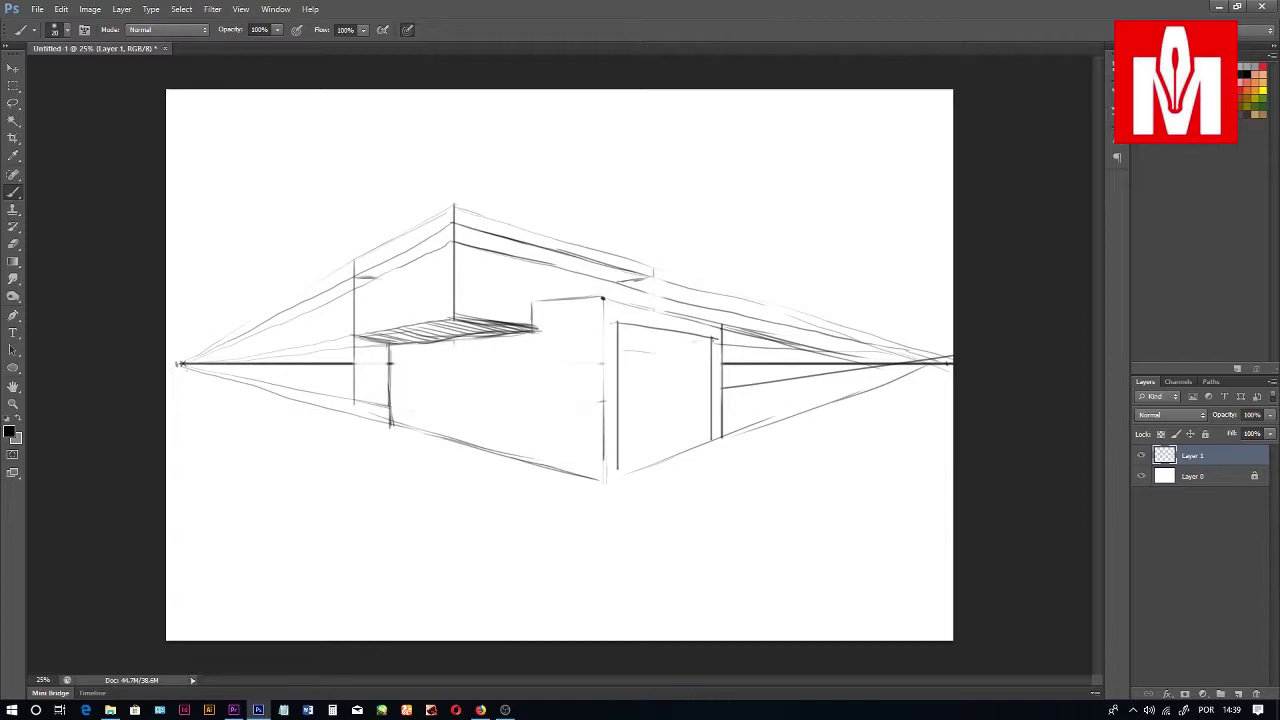
# Step: Draw the recessed interior of the right face's opening with its back corner, ceiling and floor lines, and complete the base edge
pyautogui.moveTo(676, 355)
pyautogui.mouseDown()
pyautogui.moveTo(706, 345)
pyautogui.moveTo(674, 392)
pyautogui.moveTo(674, 426)
pyautogui.mouseUp()
pyautogui.moveTo(614, 432); pyautogui.dragTo(712, 435)
pyautogui.moveTo(918, 368); pyautogui.dragTo(606, 452)
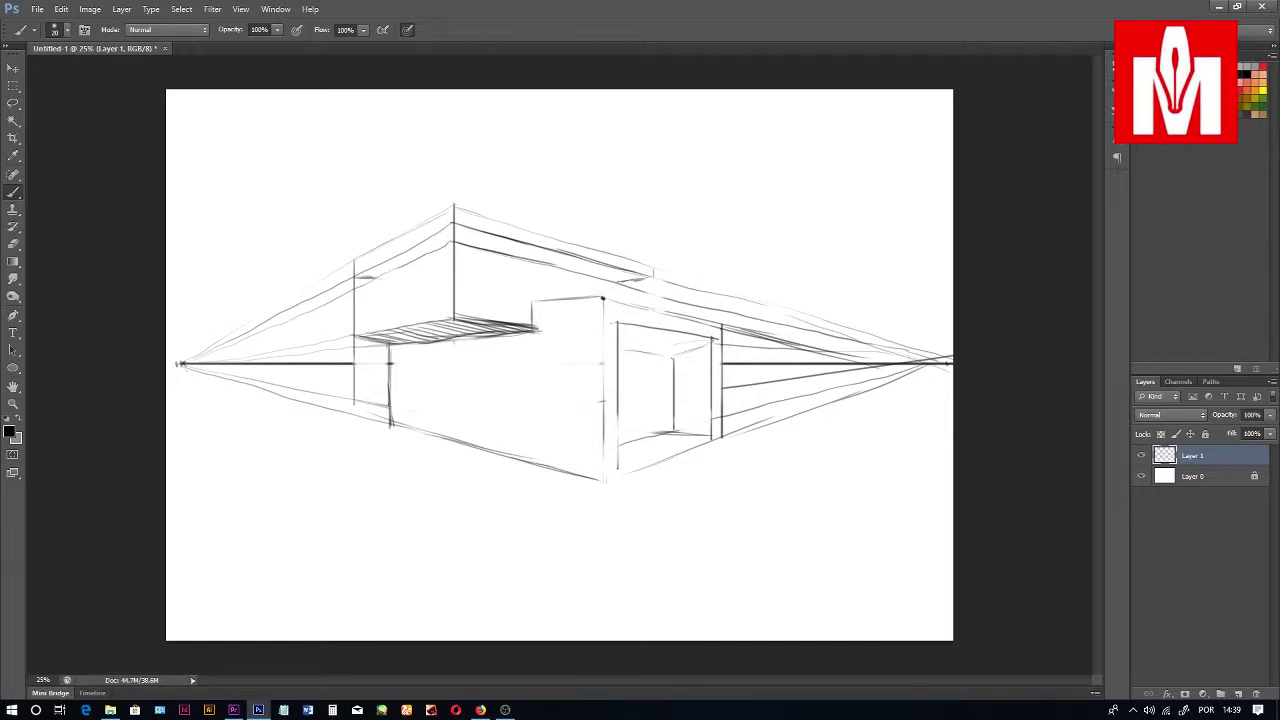
pyautogui.moveTo(619, 346)
pyautogui.mouseDown()
pyautogui.moveTo(678, 358)
pyautogui.moveTo(704, 346)
pyautogui.mouseUp()
pyautogui.moveTo(619, 448); pyautogui.dragTo(668, 437)
pyautogui.moveTo(640, 445); pyautogui.dragTo(714, 435)
pyautogui.moveTo(621, 404)
pyautogui.mouseDown()
pyautogui.moveTo(620, 474)
pyautogui.moveTo(618, 460)
pyautogui.moveTo(604, 480)
pyautogui.mouseUp()
pyautogui.moveTo(604, 452)
pyautogui.mouseDown()
pyautogui.moveTo(604, 482)
pyautogui.moveTo(676, 462)
pyautogui.mouseUp()
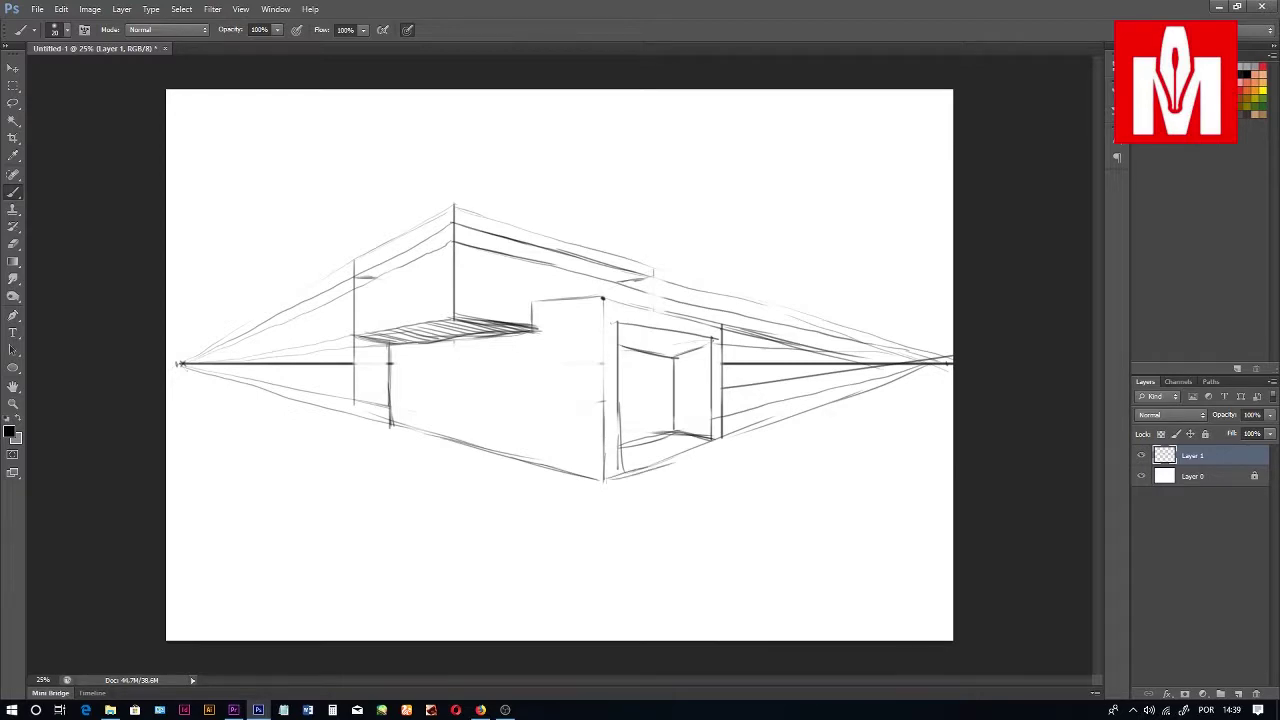
# Step: Draw a recessed window on the upper volume's left face and hatch its top reveal
pyautogui.moveTo(442, 254)
pyautogui.mouseDown()
pyautogui.moveTo(442, 300)
pyautogui.moveTo(443, 288)
pyautogui.mouseUp()
pyautogui.moveTo(444, 286); pyautogui.dragTo(444, 314)
pyautogui.moveTo(372, 293); pyautogui.dragTo(440, 265)
pyautogui.moveTo(385, 319)
pyautogui.mouseDown()
pyautogui.moveTo(437, 309)
pyautogui.moveTo(372, 328)
pyautogui.moveTo(416, 297)
pyautogui.mouseUp()
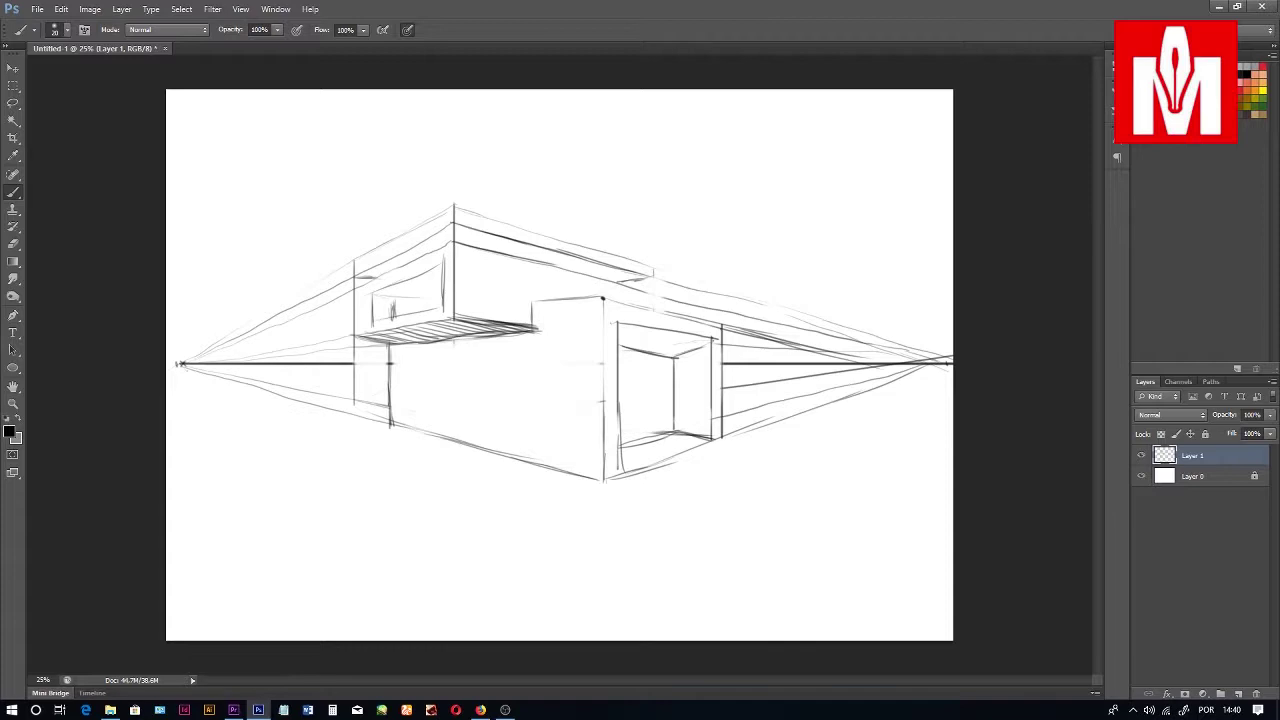
pyautogui.moveTo(396, 295)
pyautogui.mouseDown()
pyautogui.moveTo(443, 287)
pyautogui.moveTo(444, 311)
pyautogui.moveTo(391, 301)
pyautogui.moveTo(444, 278)
pyautogui.mouseUp()
pyautogui.moveTo(426, 284); pyautogui.dragTo(458, 256)
pyautogui.moveTo(618, 349); pyautogui.dragTo(672, 355)
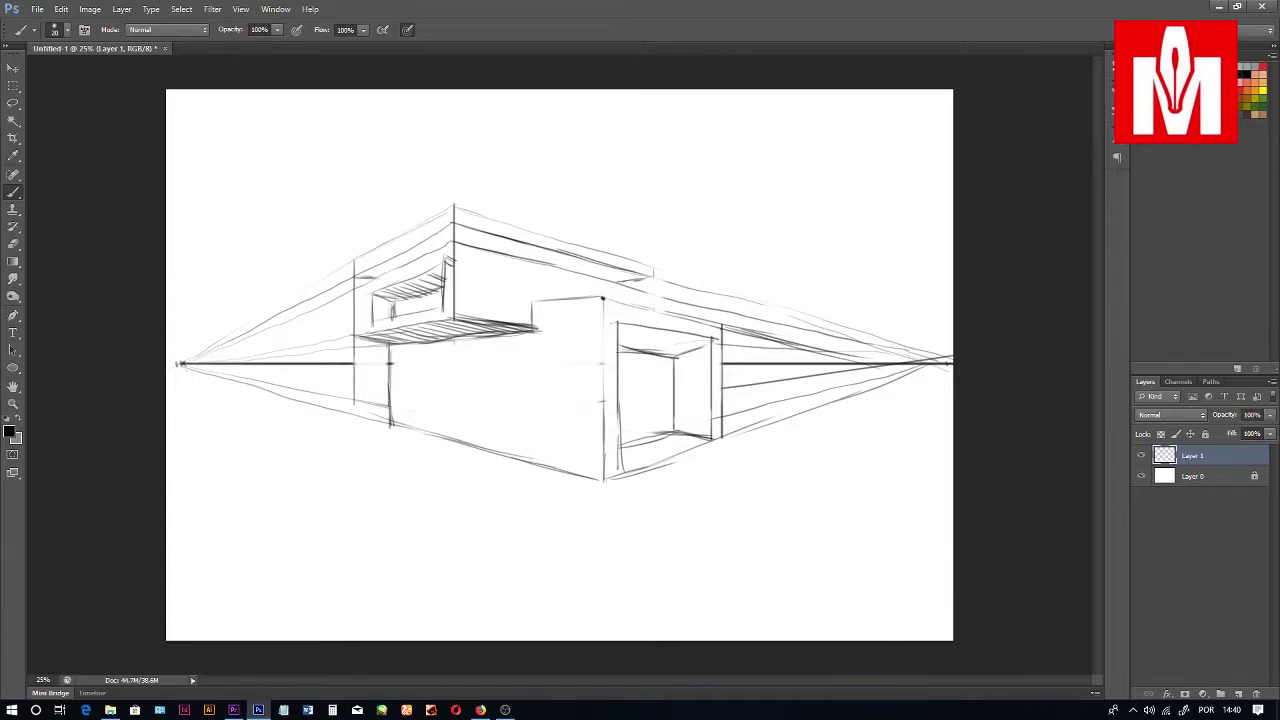
# Step: Erase the construction lines outside the building and draw a new horizon line on each side of it
pyautogui.moveTo(660, 298)
pyautogui.mouseDown()
pyautogui.moveTo(774, 307)
pyautogui.moveTo(738, 434)
pyautogui.mouseUp()
pyautogui.moveTo(726, 340)
pyautogui.mouseDown()
pyautogui.moveTo(777, 340)
pyautogui.moveTo(794, 366)
pyautogui.moveTo(930, 380)
pyautogui.moveTo(896, 350)
pyautogui.mouseUp()
pyautogui.moveTo(330, 275); pyautogui.dragTo(332, 405)
pyautogui.moveTo(322, 300)
pyautogui.mouseDown()
pyautogui.moveTo(316, 400)
pyautogui.moveTo(250, 362)
pyautogui.moveTo(180, 363)
pyautogui.mouseUp()
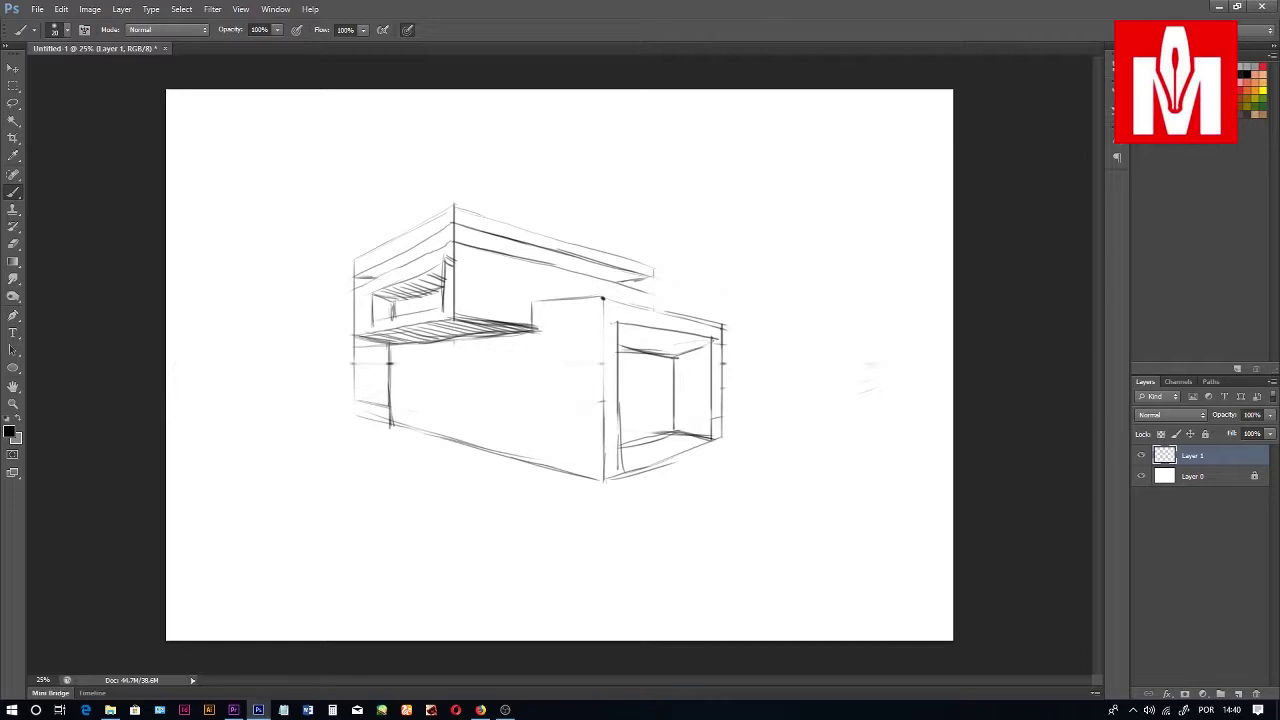
pyautogui.moveTo(356, 343); pyautogui.dragTo(176, 343)
pyautogui.moveTo(724, 345); pyautogui.dragTo(953, 345)
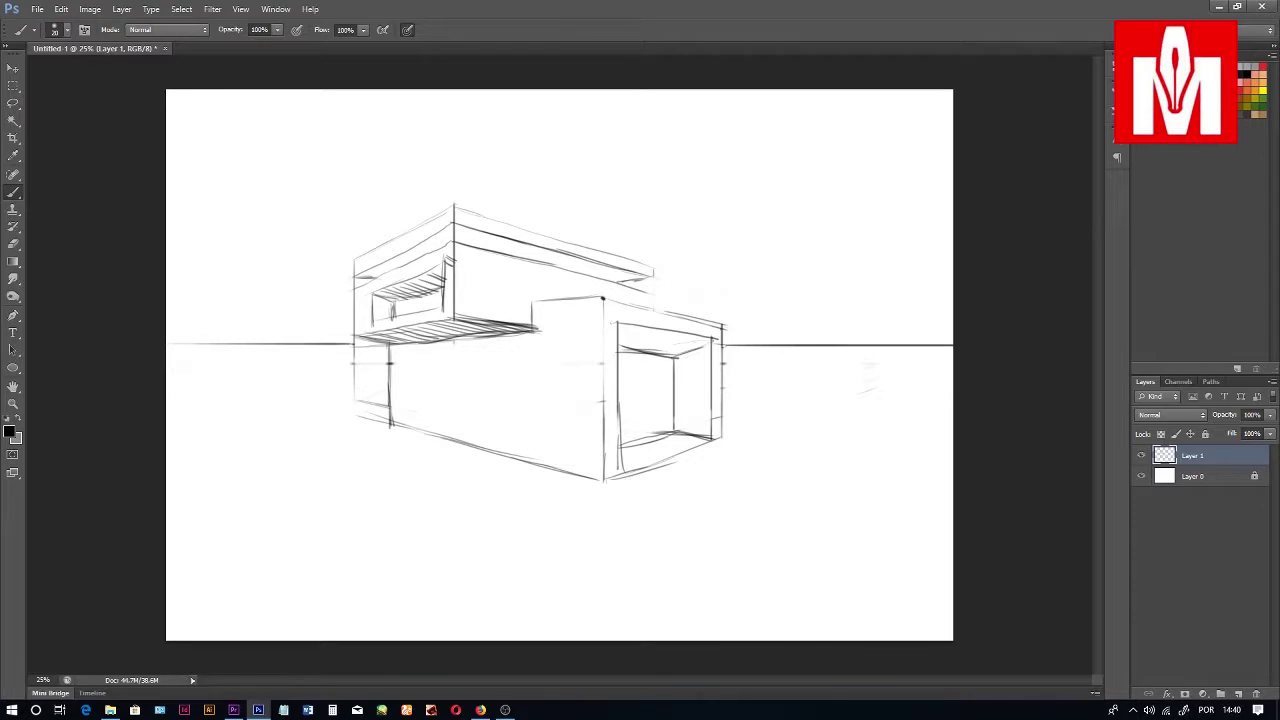
# Step: Remove the leftover lines below the left overhang and reinforce the upper volume's roof edge and right rear corner
pyautogui.moveTo(354, 352)
pyautogui.mouseDown()
pyautogui.moveTo(360, 412)
pyautogui.moveTo(379, 415)
pyautogui.moveTo(382, 368)
pyautogui.moveTo(350, 350)
pyautogui.mouseUp()
pyautogui.hotkey('ctrl', 'alt', 'z')
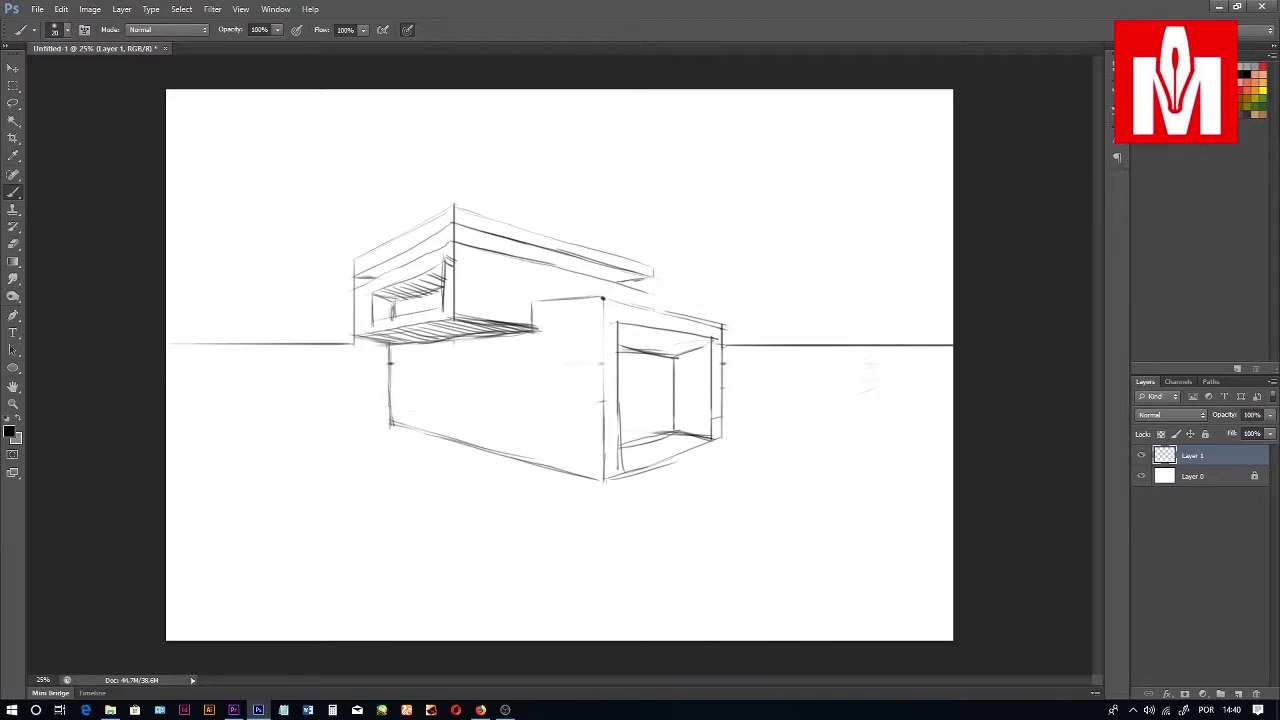
pyautogui.hotkey('ctrl', 'alt', 'z')
pyautogui.hotkey('ctrl', 'alt', 'z')
pyautogui.hotkey('ctrl', 'alt', 'z')
pyautogui.moveTo(458, 207); pyautogui.dragTo(551, 238)
pyautogui.moveTo(656, 298); pyautogui.dragTo(657, 313)
# Step: Draw a converging top line on the lower volume's left face and divide the area below it with vertical panel lines
pyautogui.moveTo(406, 372); pyautogui.dragTo(405, 420)
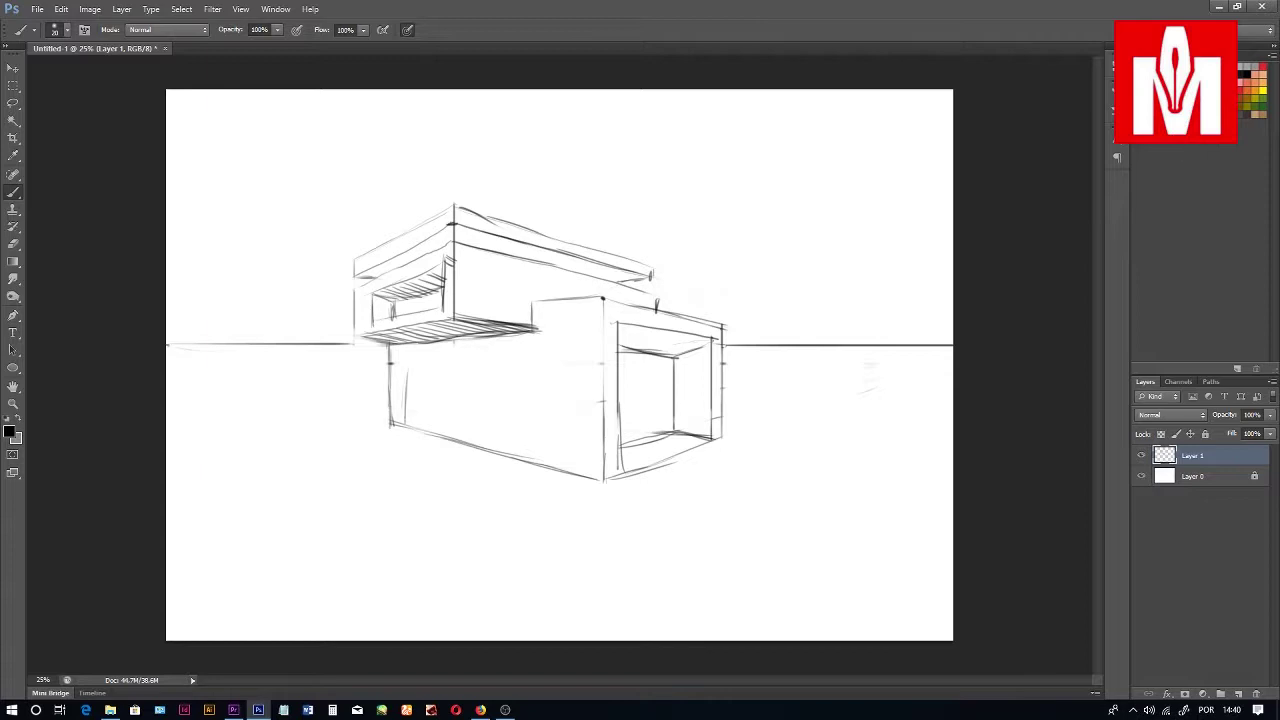
pyautogui.moveTo(354, 364); pyautogui.dragTo(592, 378)
pyautogui.moveTo(404, 362); pyautogui.dragTo(402, 430)
pyautogui.moveTo(561, 380); pyautogui.dragTo(559, 464)
pyautogui.moveTo(524, 378); pyautogui.dragTo(524, 462)
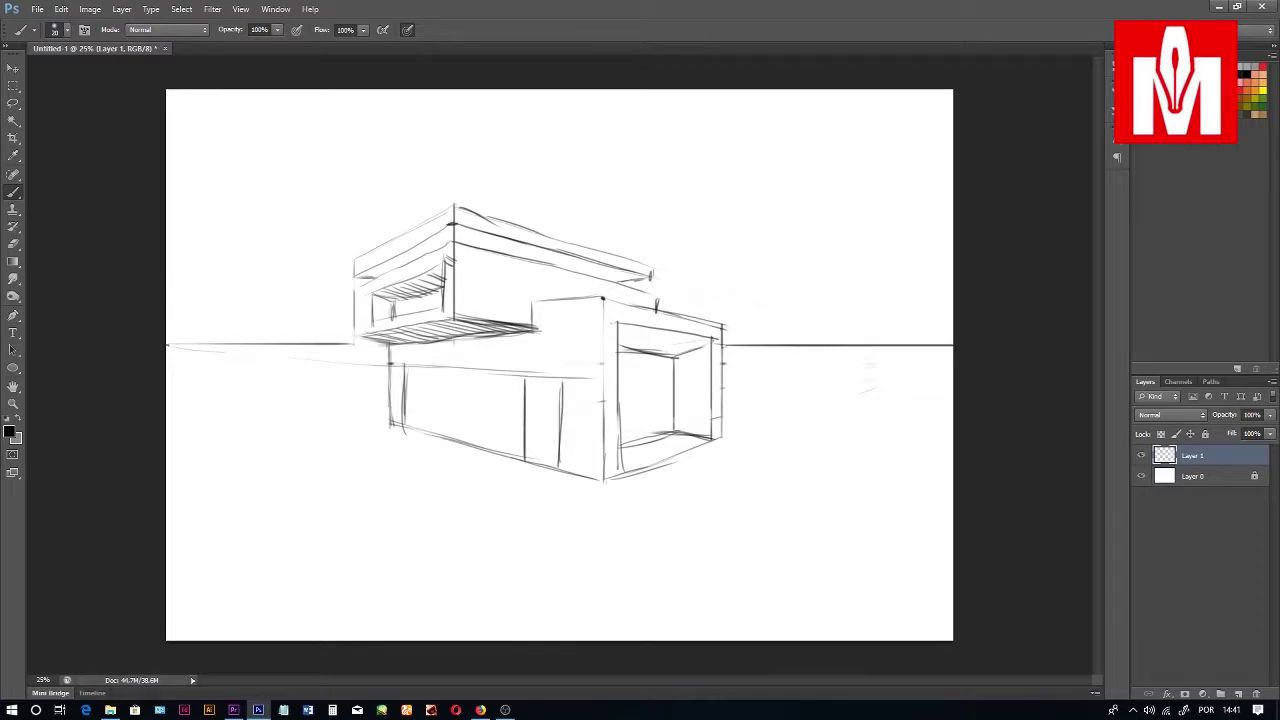
pyautogui.moveTo(492, 372)
pyautogui.mouseDown()
pyautogui.moveTo(491, 462)
pyautogui.moveTo(466, 456)
pyautogui.mouseUp()
pyautogui.moveTo(443, 364)
pyautogui.mouseDown()
pyautogui.moveTo(440, 440)
pyautogui.moveTo(420, 432)
pyautogui.mouseUp()
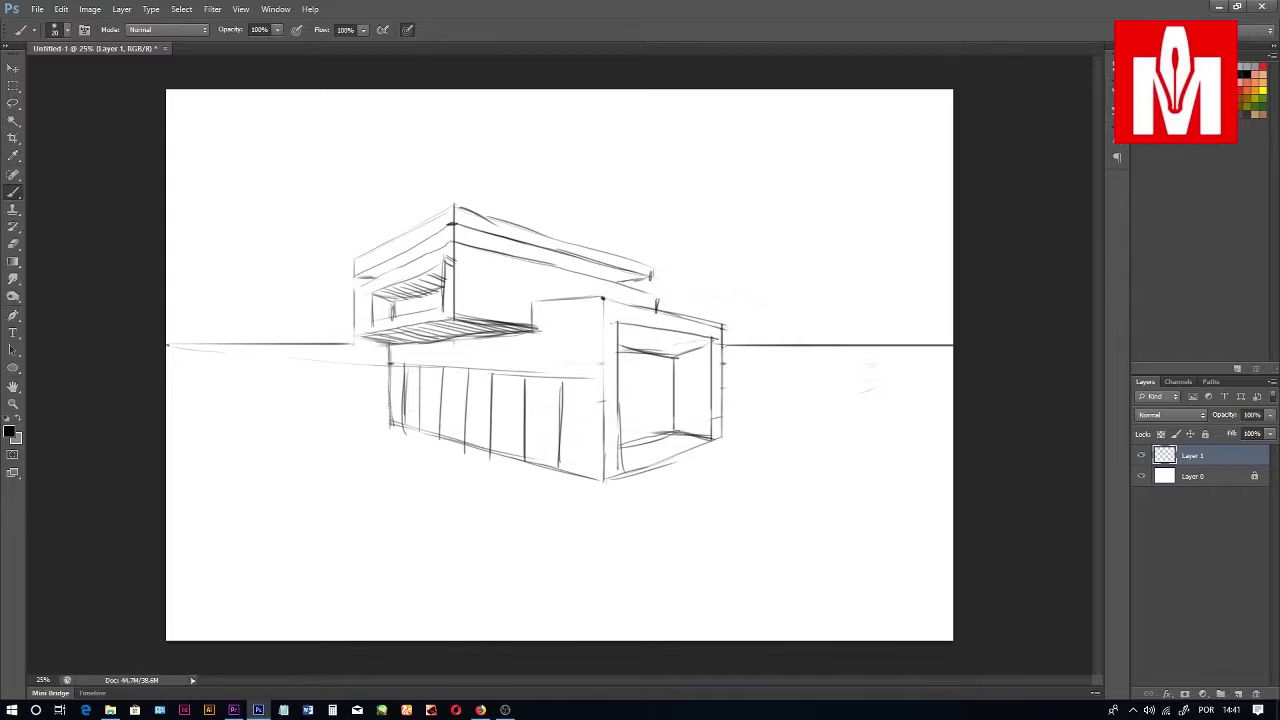
# Step: Refine the upper volume's lower right corner and the left end of the overhang, and check the whole sketch
pyautogui.moveTo(600, 297)
pyautogui.mouseDown()
pyautogui.moveTo(601, 388)
pyautogui.moveTo(636, 307)
pyautogui.moveTo(660, 295)
pyautogui.mouseUp()
pyautogui.moveTo(658, 293); pyautogui.dragTo(656, 307)
pyautogui.moveTo(351, 337)
pyautogui.mouseDown()
pyautogui.moveTo(379, 347)
pyautogui.moveTo(401, 329)
pyautogui.mouseUp()
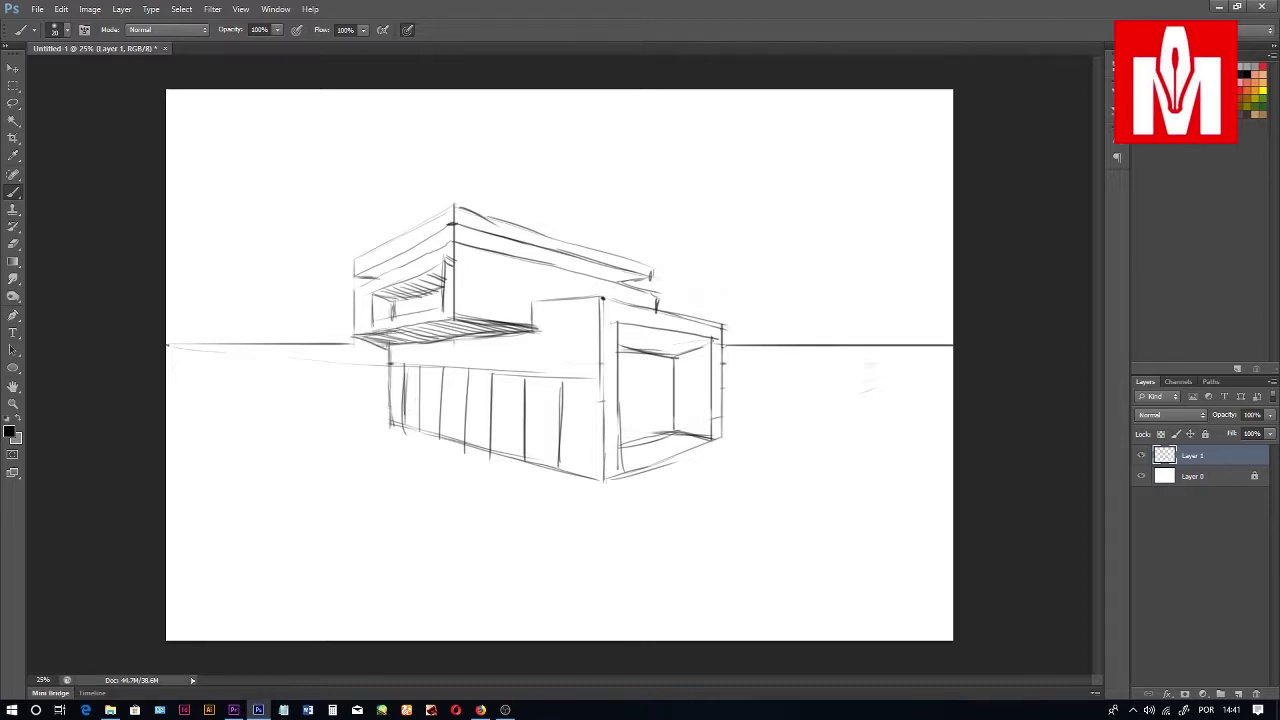
pyautogui.hotkey('ctrl', '-')
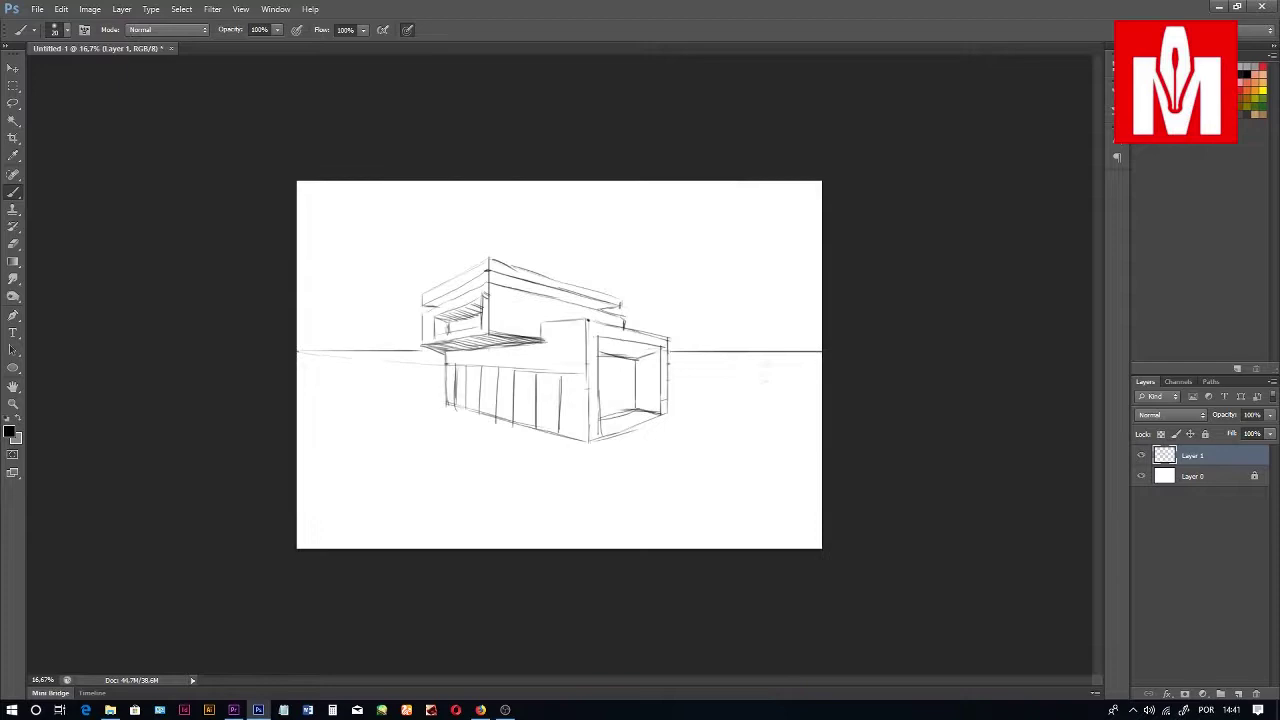
pyautogui.hotkey('ctrl', '+')
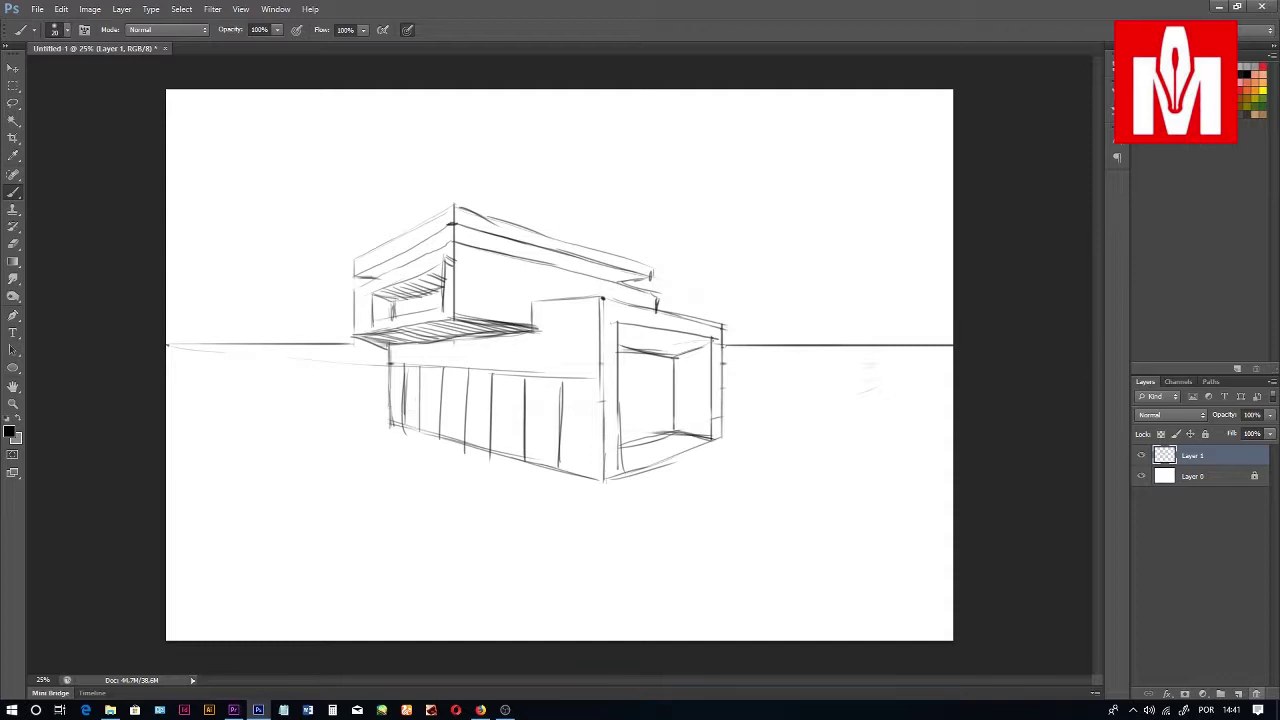
# Step: Replace the sketch layer with a new empty layer and draw a horizon line with vanishing points near both ends
pyautogui.click(1257, 693)
pyautogui.click(1238, 693)
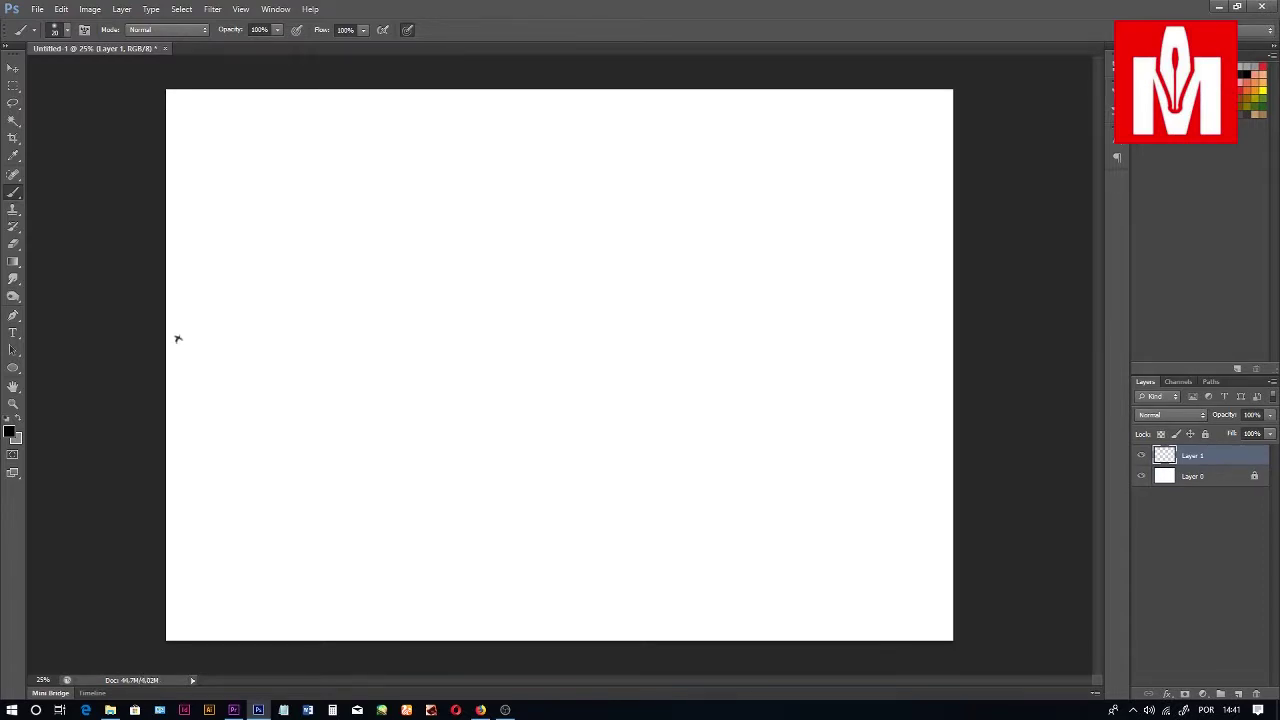
pyautogui.keyDown('shift'); pyautogui.click(929, 342); pyautogui.keyUp('shift')
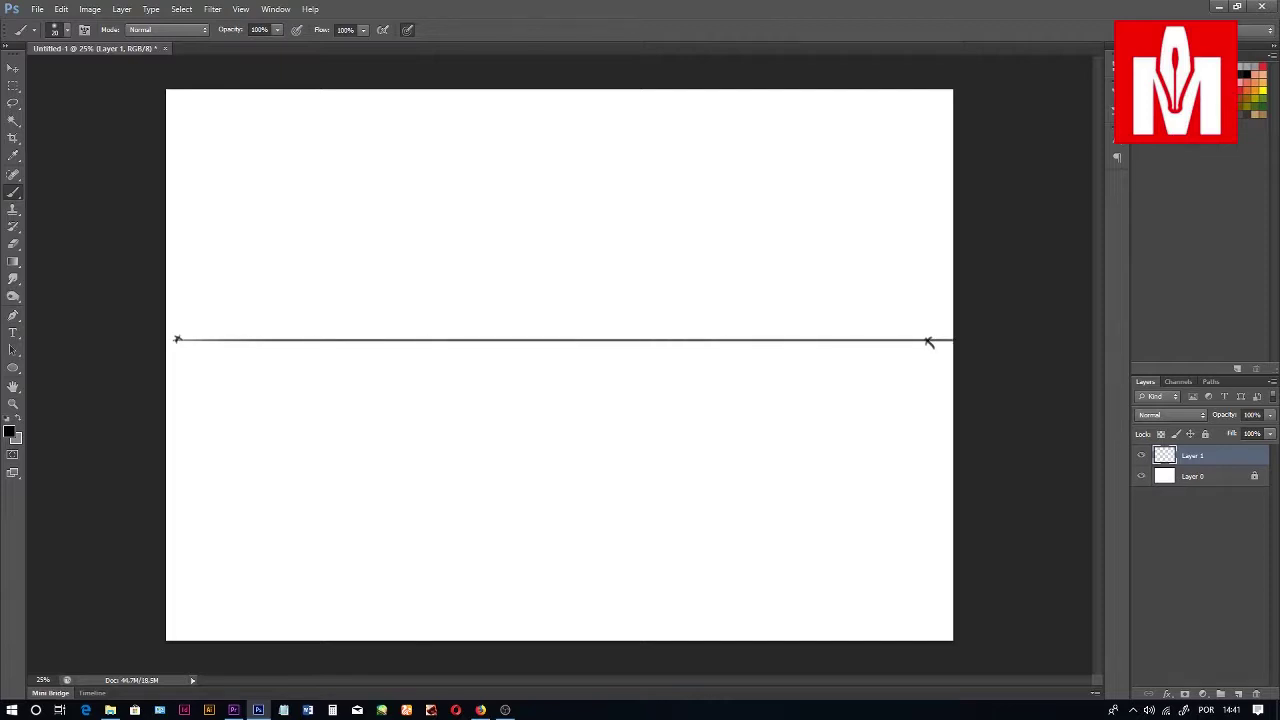
# Step: Draw the front volume's vertical corner across the horizon, with top and bottom guide lines running to both vanishing points
pyautogui.moveTo(176, 338); pyautogui.dragTo(190, 332)
pyautogui.moveTo(525, 207)
pyautogui.mouseDown()
pyautogui.moveTo(525, 478)
pyautogui.moveTo(932, 350)
pyautogui.mouseUp()
pyautogui.moveTo(545, 212); pyautogui.dragTo(912, 316)
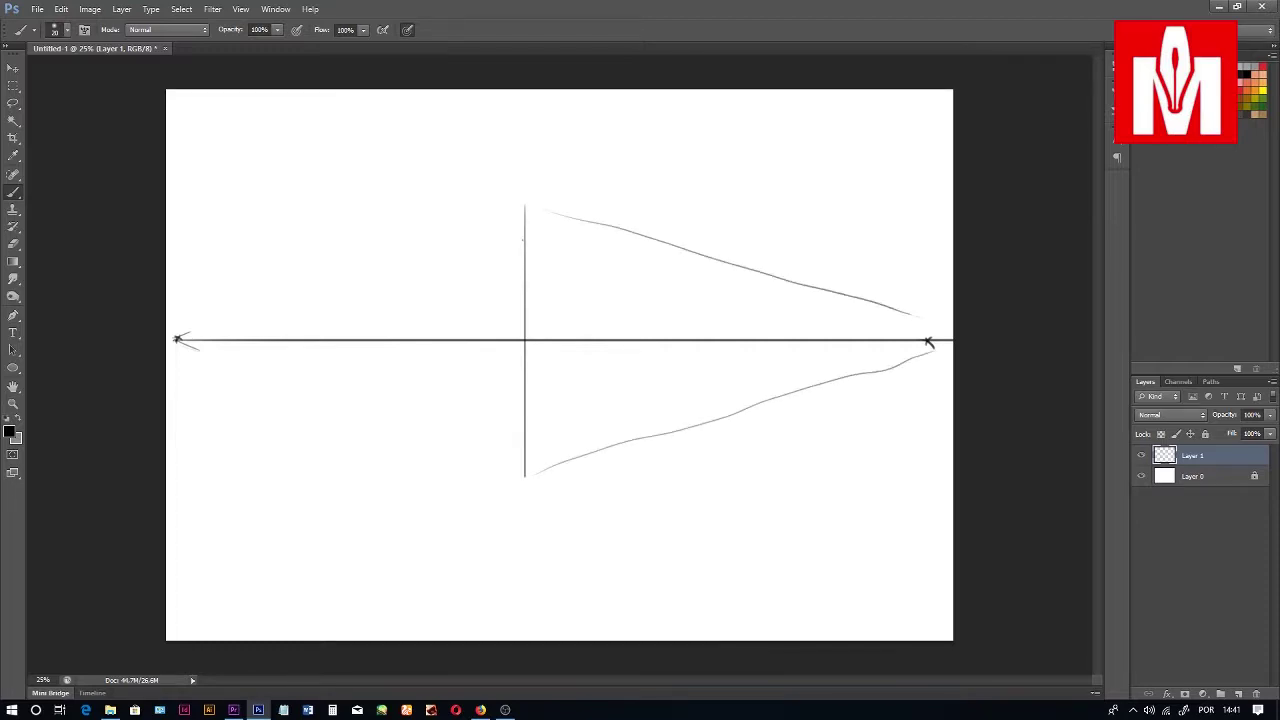
pyautogui.moveTo(180, 336); pyautogui.dragTo(518, 208)
pyautogui.moveTo(198, 348); pyautogui.dragTo(472, 485)
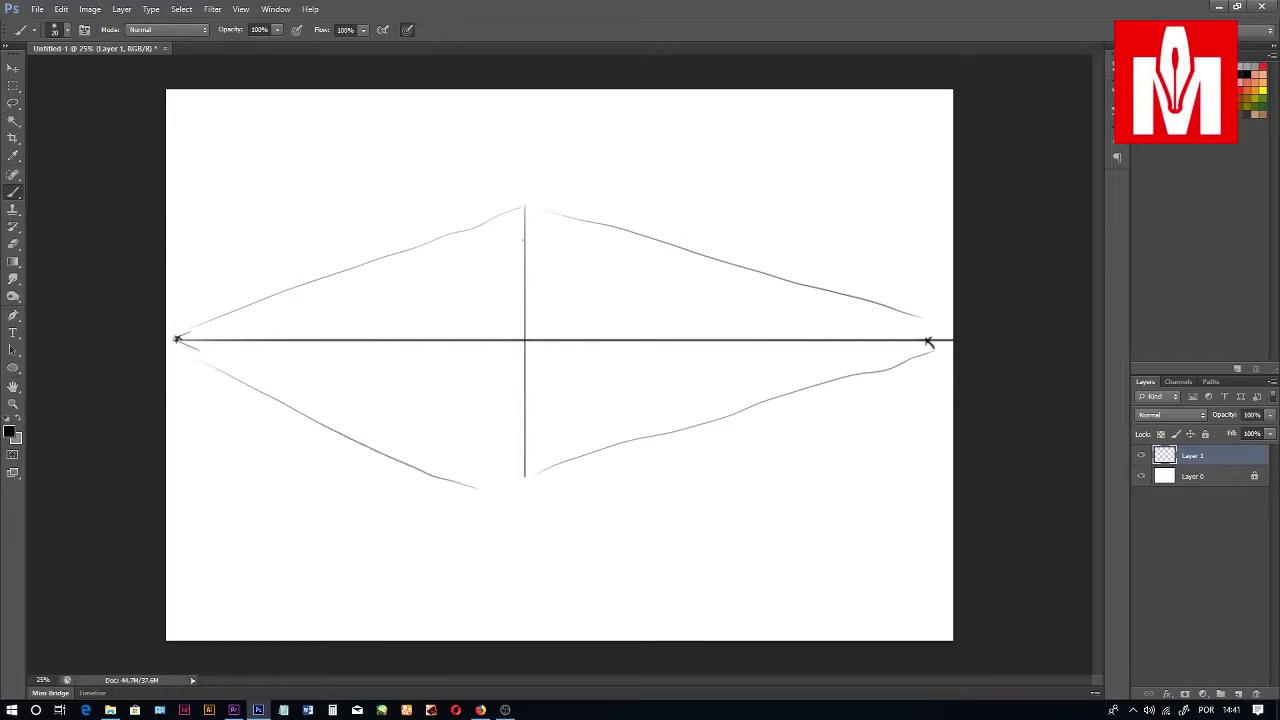
# Step: Undo the lower left guide line, redraw it from the left vanishing point to the corner's base, and reinforce the corner's top
pyautogui.hotkey('ctrl', 'z')
pyautogui.moveTo(320, 378); pyautogui.dragTo(430, 412)
pyautogui.moveTo(186, 344); pyautogui.dragTo(342, 400)
pyautogui.moveTo(276, 373)
pyautogui.mouseDown()
pyautogui.moveTo(416, 419)
pyautogui.moveTo(522, 473)
pyautogui.mouseUp()
pyautogui.moveTo(520, 204); pyautogui.dragTo(588, 220)
# Step: Close off the front volume with vertical edges at the ends of its left and right faces
pyautogui.moveTo(330, 276); pyautogui.dragTo(330, 404)
pyautogui.moveTo(730, 267); pyautogui.dragTo(730, 429)
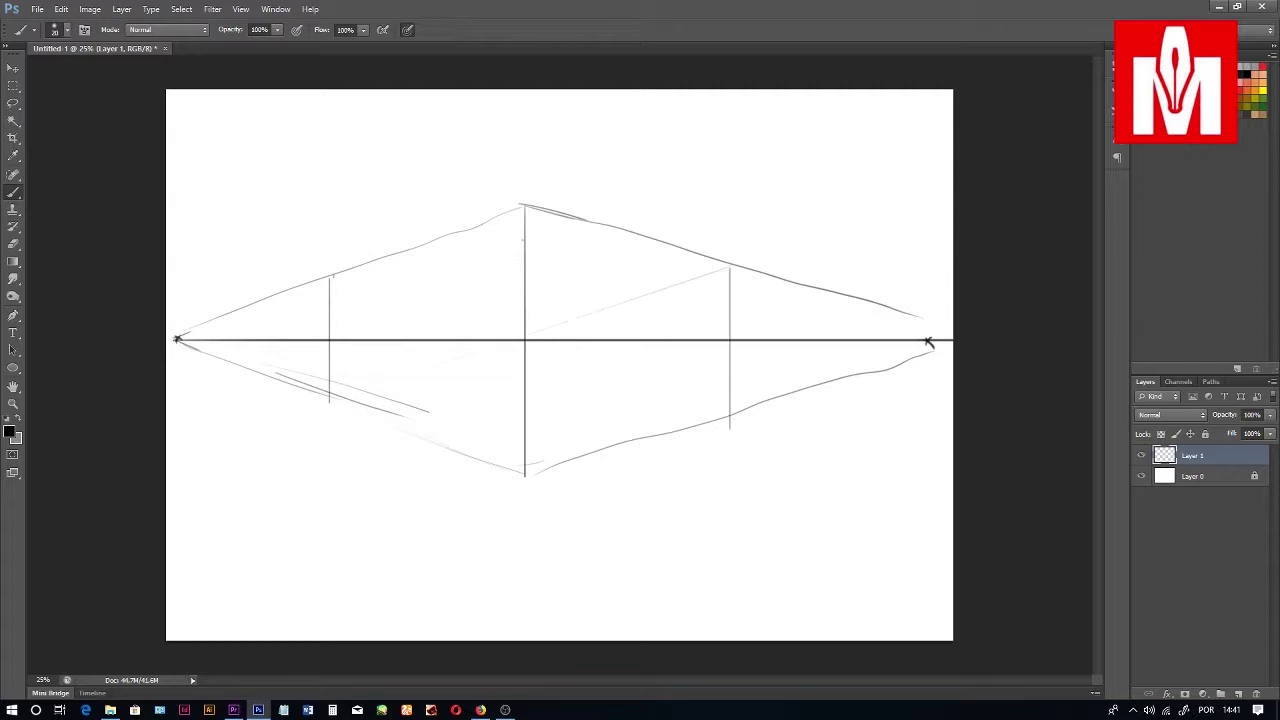
pyautogui.moveTo(731, 258); pyautogui.dragTo(731, 416)
pyautogui.hotkey('ctrl', 'z')
# Step: Erase the guide lines that extend beyond the front volume's outer edges toward both vanishing points
pyautogui.moveTo(200, 352); pyautogui.dragTo(312, 388)
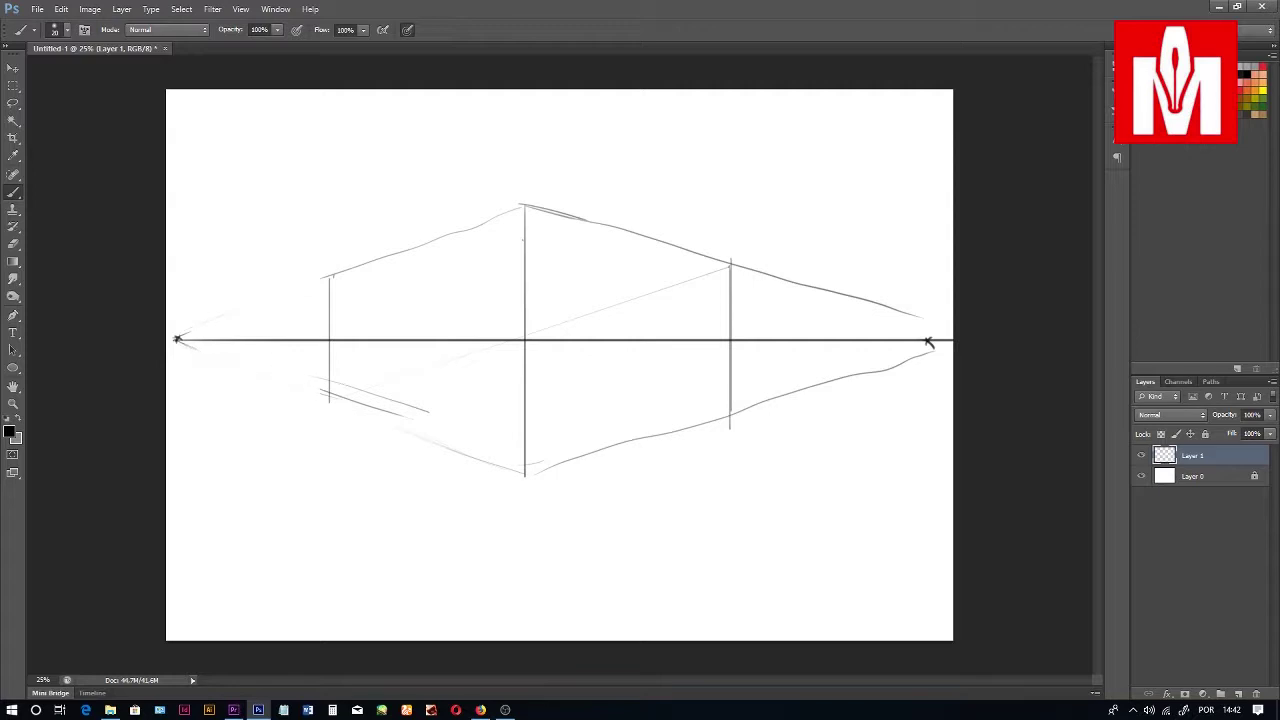
pyautogui.moveTo(742, 268); pyautogui.dragTo(922, 318)
pyautogui.moveTo(734, 408); pyautogui.dragTo(914, 360)
pyautogui.moveTo(744, 268); pyautogui.dragTo(880, 304)
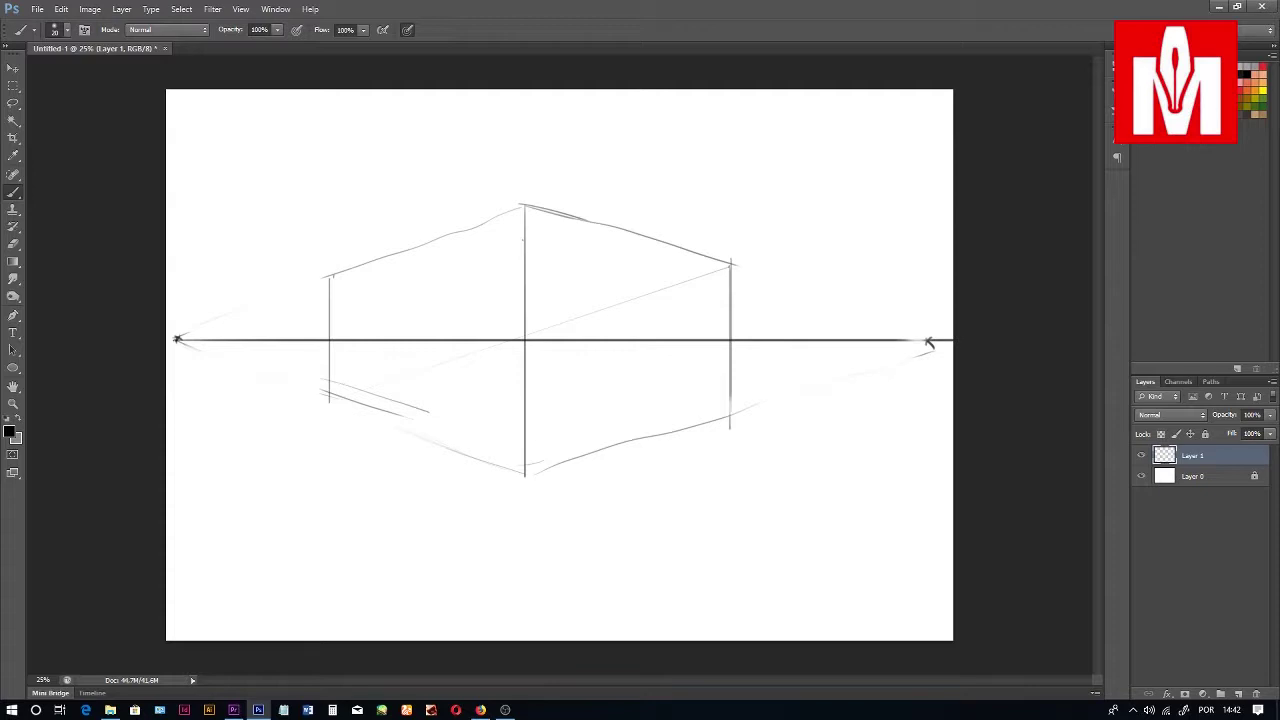
# Step: Redraw the front volume's top guide to the right vanishing point and sketch a steeper roof line for a taller rear volume
pyautogui.click(929, 343)
pyautogui.moveTo(736, 266); pyautogui.dragTo(932, 342)
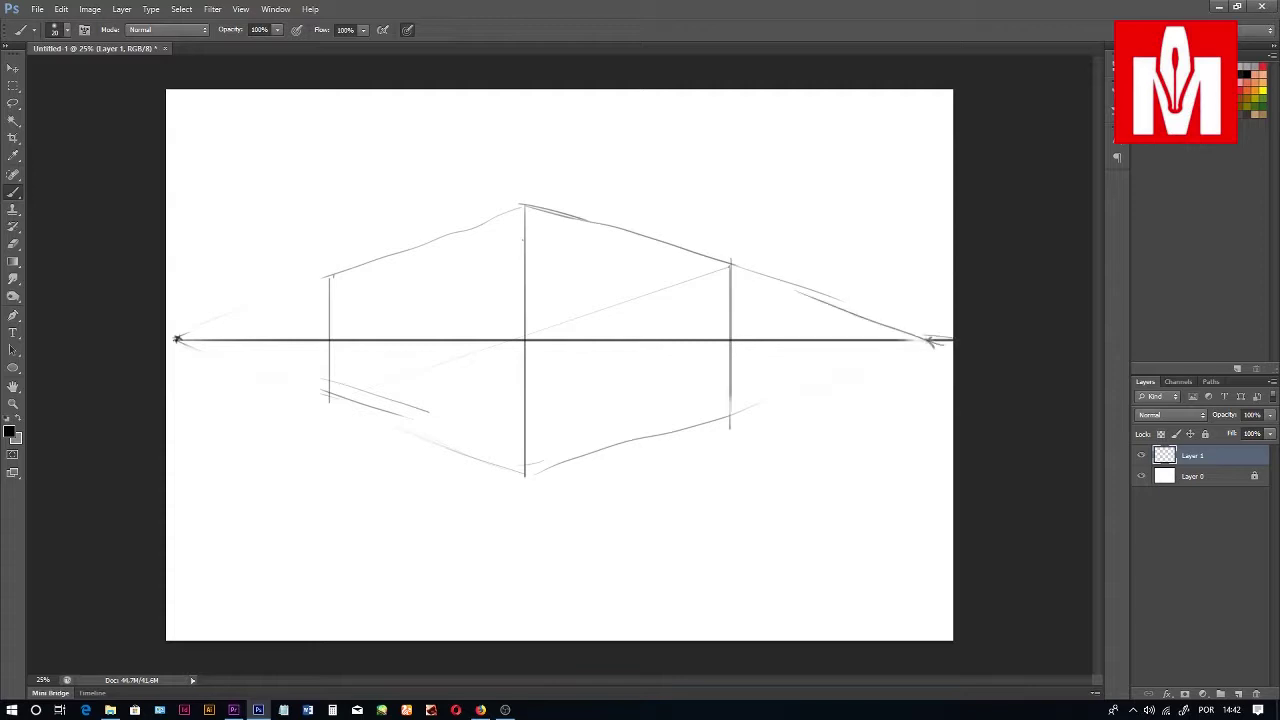
pyautogui.moveTo(658, 125); pyautogui.dragTo(839, 237)
pyautogui.moveTo(736, 162); pyautogui.dragTo(952, 319)
pyautogui.moveTo(750, 179); pyautogui.dragTo(926, 309)
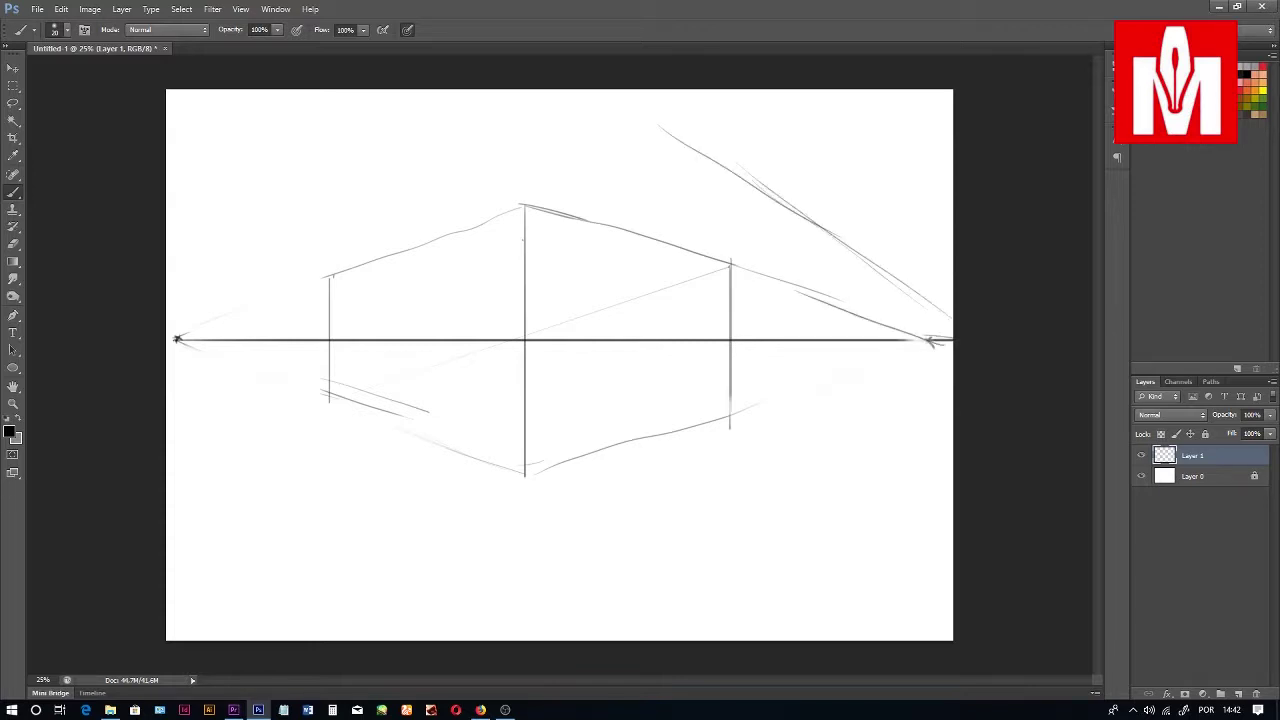
# Step: Draw the rear volume's two vertical edges and extend the right face's base line toward the right vanishing point
pyautogui.moveTo(655, 122); pyautogui.dragTo(654, 244)
pyautogui.moveTo(818, 228); pyautogui.dragTo(817, 390)
pyautogui.moveTo(819, 260); pyautogui.dragTo(819, 384)
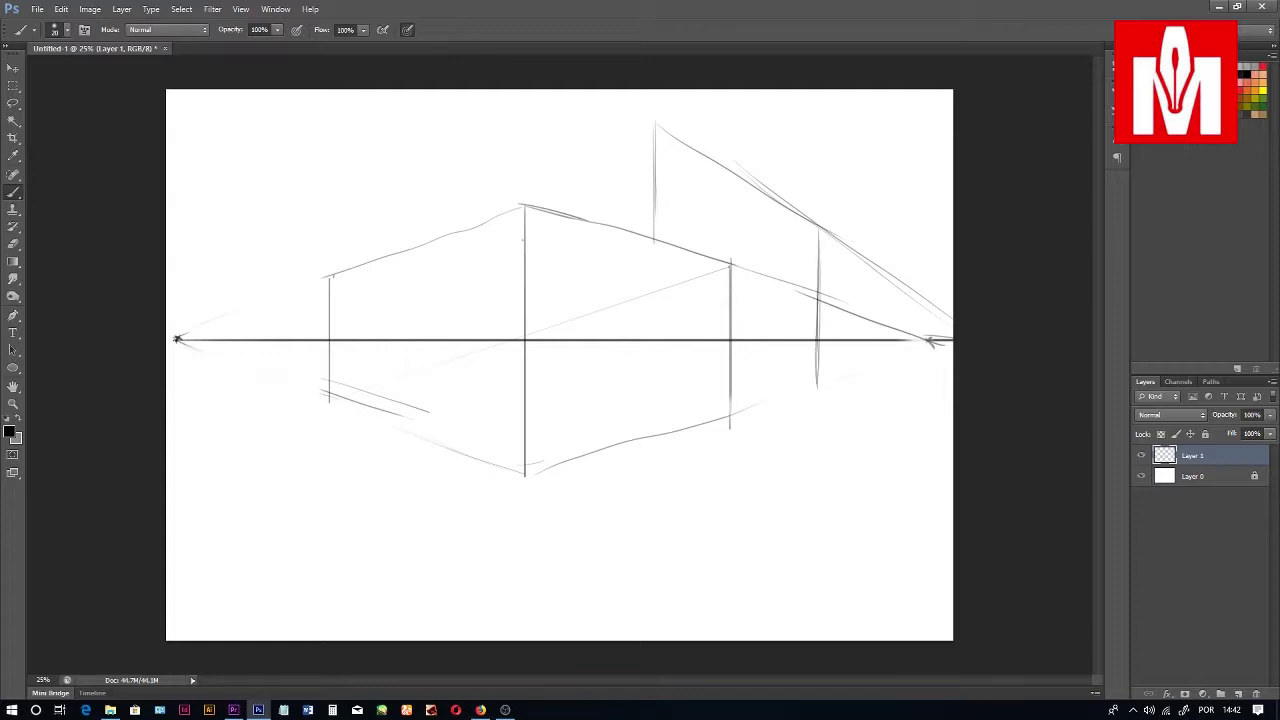
pyautogui.moveTo(692, 426); pyautogui.dragTo(808, 394)
pyautogui.moveTo(732, 414); pyautogui.dragTo(946, 354)
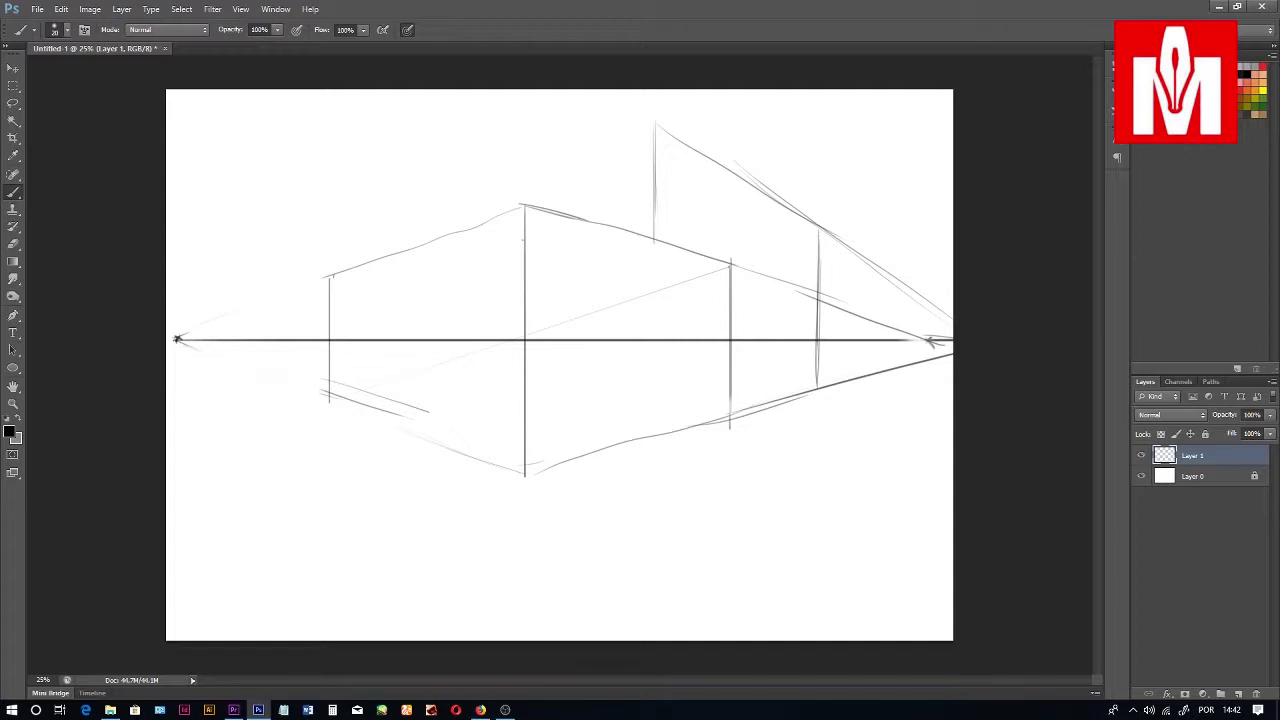
# Step: Draw the front and rear volumes' left roof lines in line with the left vanishing point
pyautogui.moveTo(196, 332); pyautogui.dragTo(296, 284)
pyautogui.moveTo(240, 316); pyautogui.dragTo(508, 206)
pyautogui.moveTo(398, 236); pyautogui.dragTo(654, 124)
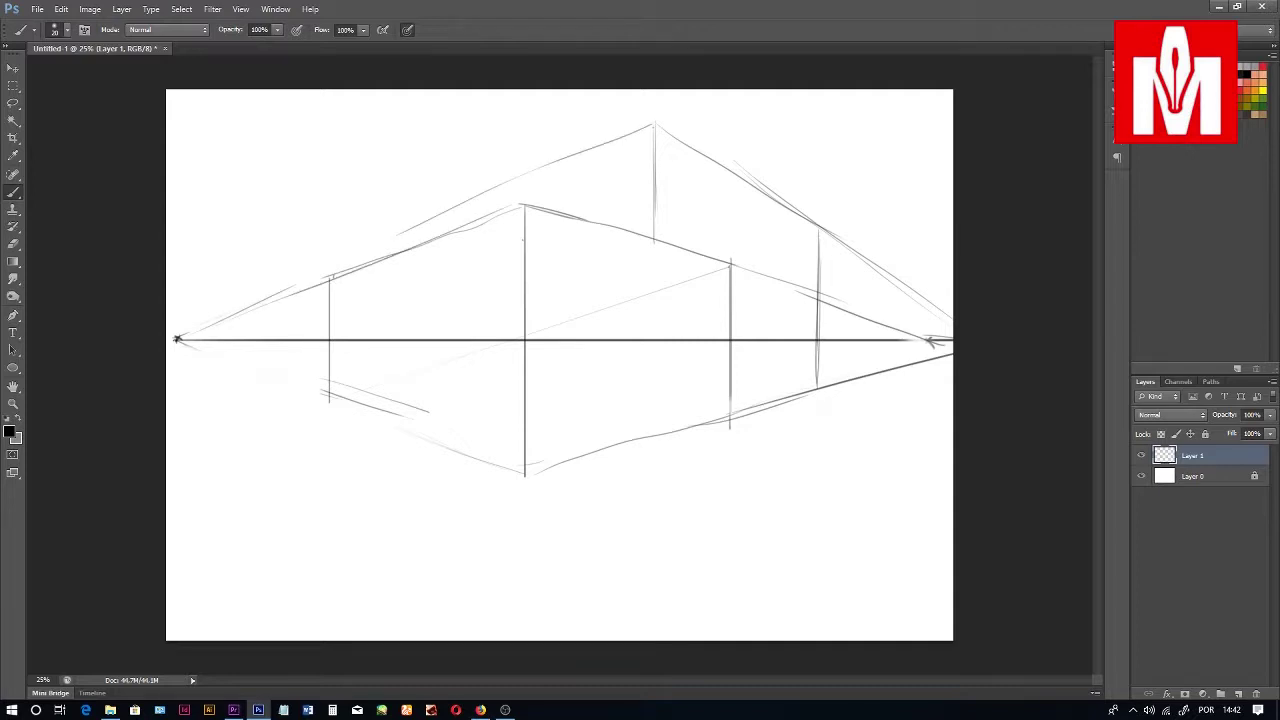
# Step: Erase the excess guide lines around both volumes and the horizon line crossing them, leaving the rear volume's short left edge
pyautogui.moveTo(542, 170)
pyautogui.mouseDown()
pyautogui.moveTo(542, 212)
pyautogui.moveTo(396, 234)
pyautogui.mouseUp()
pyautogui.moveTo(350, 270); pyautogui.dragTo(234, 316)
pyautogui.moveTo(318, 286); pyautogui.dragTo(226, 318)
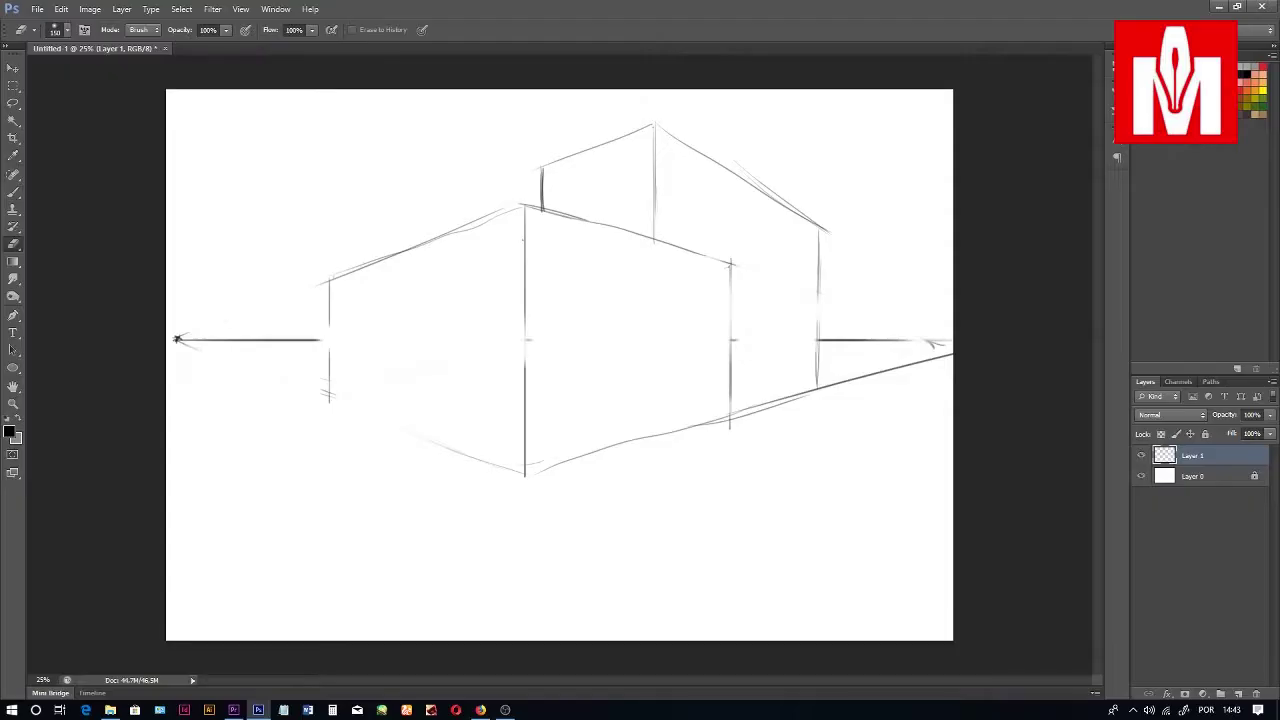
pyautogui.moveTo(818, 386); pyautogui.dragTo(932, 344)
pyautogui.moveTo(752, 168)
pyautogui.mouseDown()
pyautogui.moveTo(806, 204)
pyautogui.moveTo(738, 166)
pyautogui.mouseUp()
pyautogui.moveTo(834, 382); pyautogui.dragTo(936, 359)
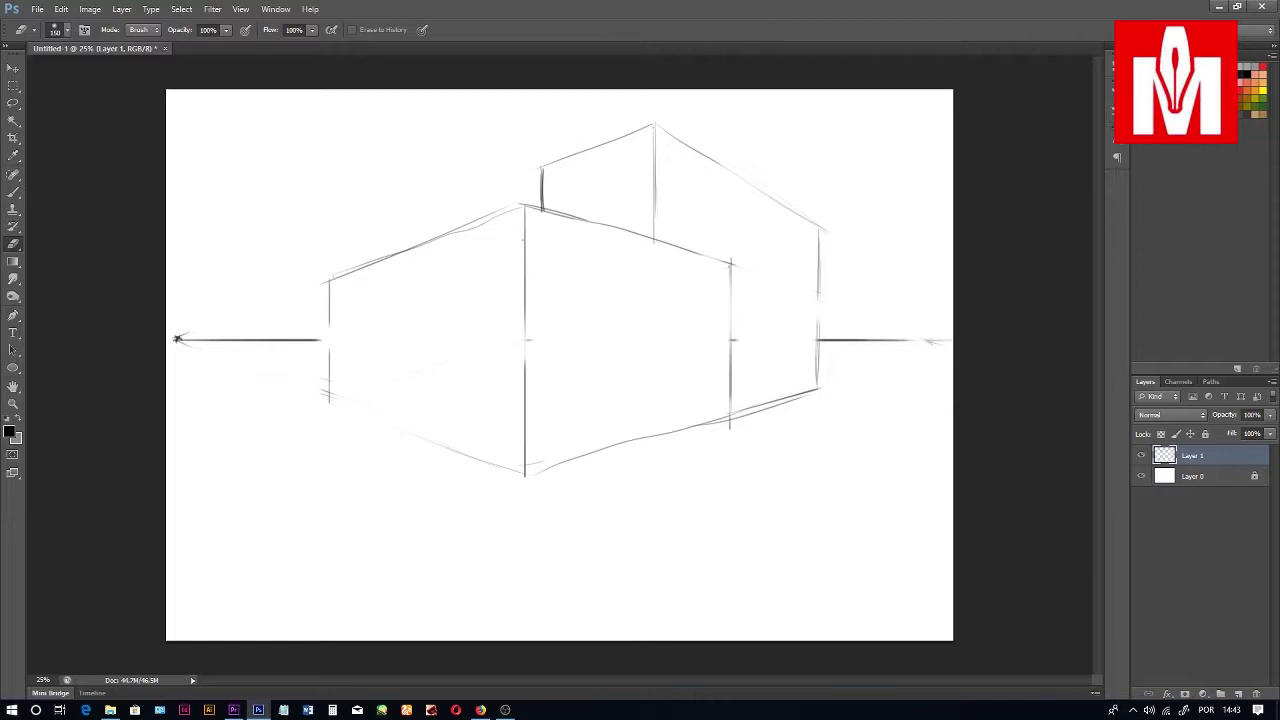
# Step: Set the brush size to 26 px and outline a large opening on the front volume's right face
pyautogui.press('b')
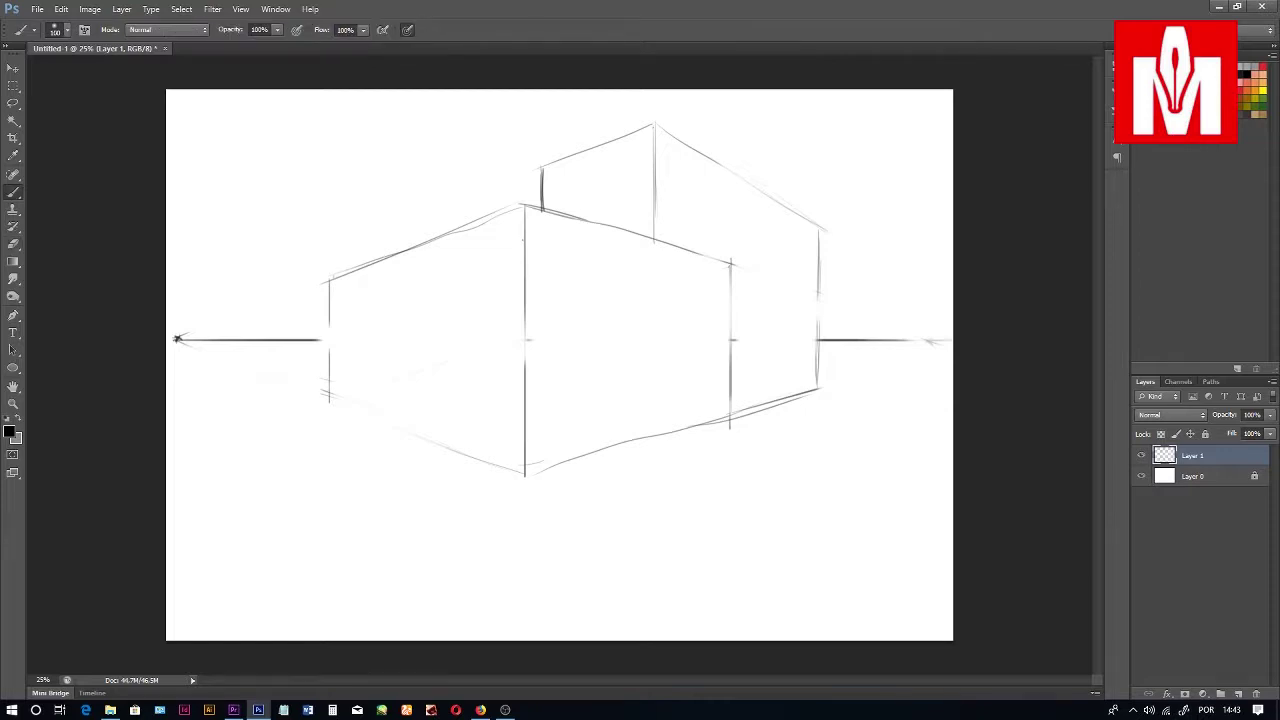
pyautogui.rightClick(178, 339)
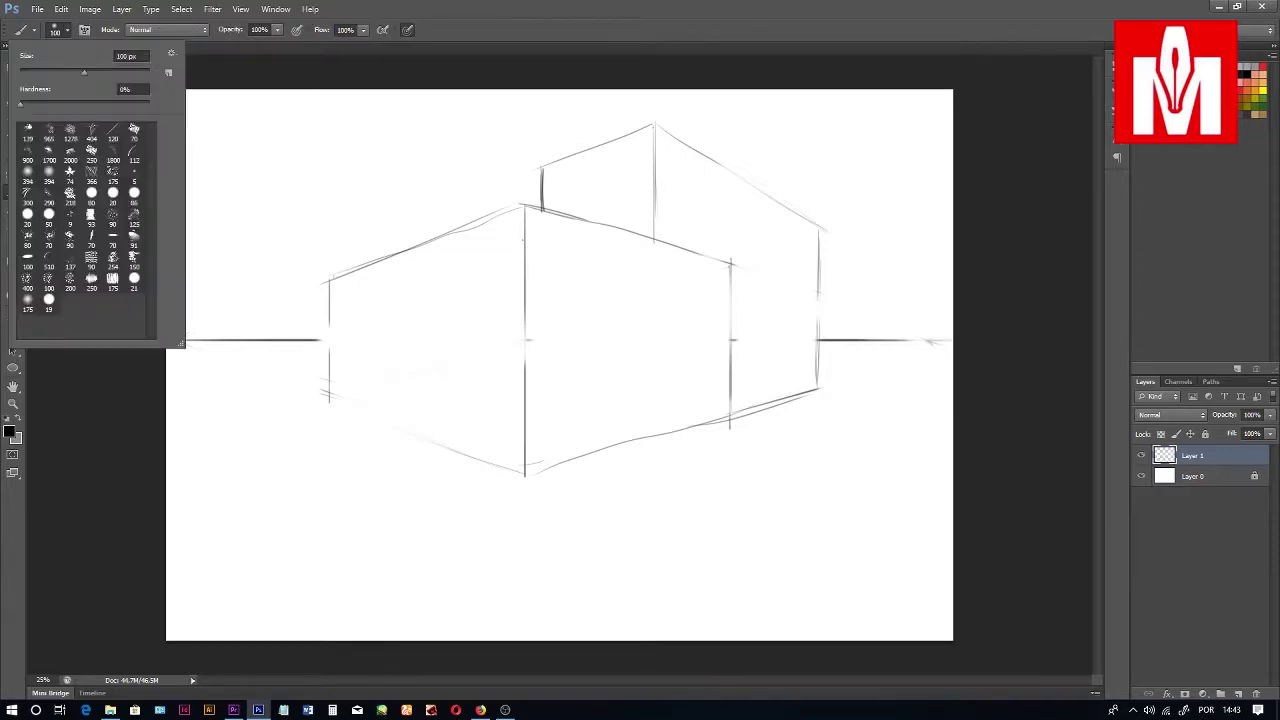
pyautogui.click(36, 72)
pyautogui.press('Return')
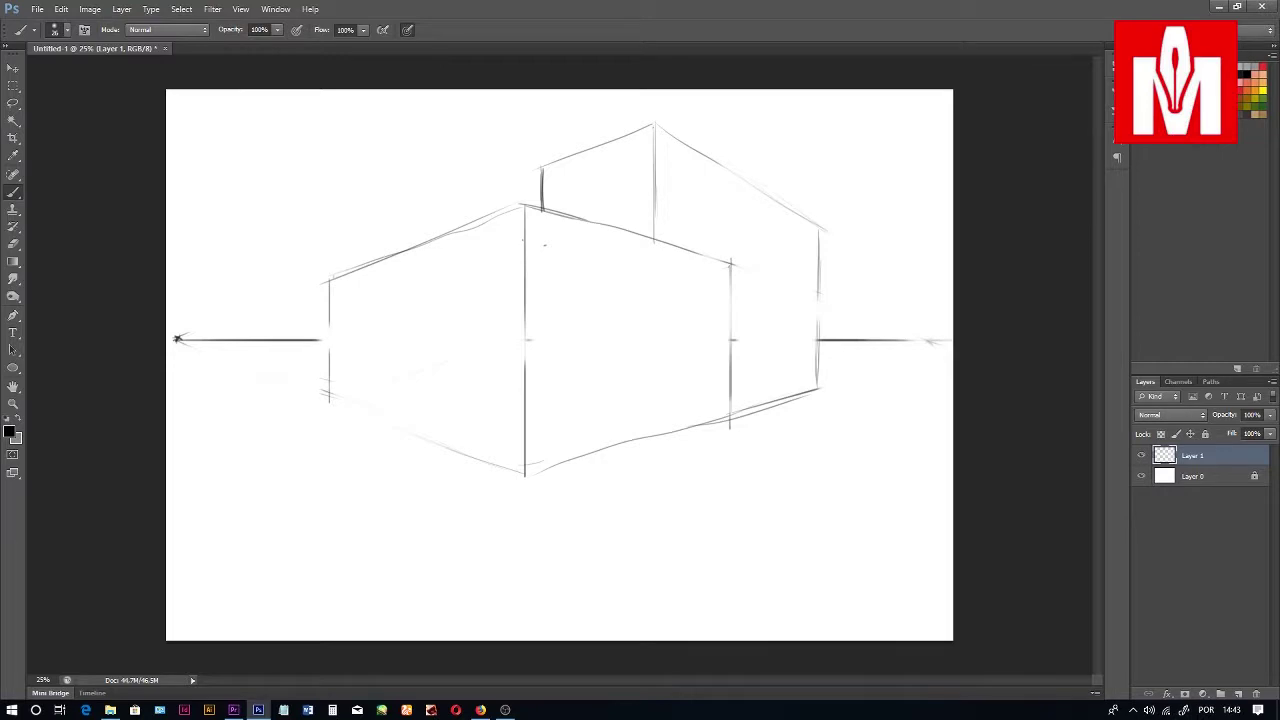
pyautogui.moveTo(543, 250); pyautogui.dragTo(542, 462)
pyautogui.moveTo(714, 276); pyautogui.dragTo(716, 428)
pyautogui.moveTo(545, 243); pyautogui.dragTo(718, 275)
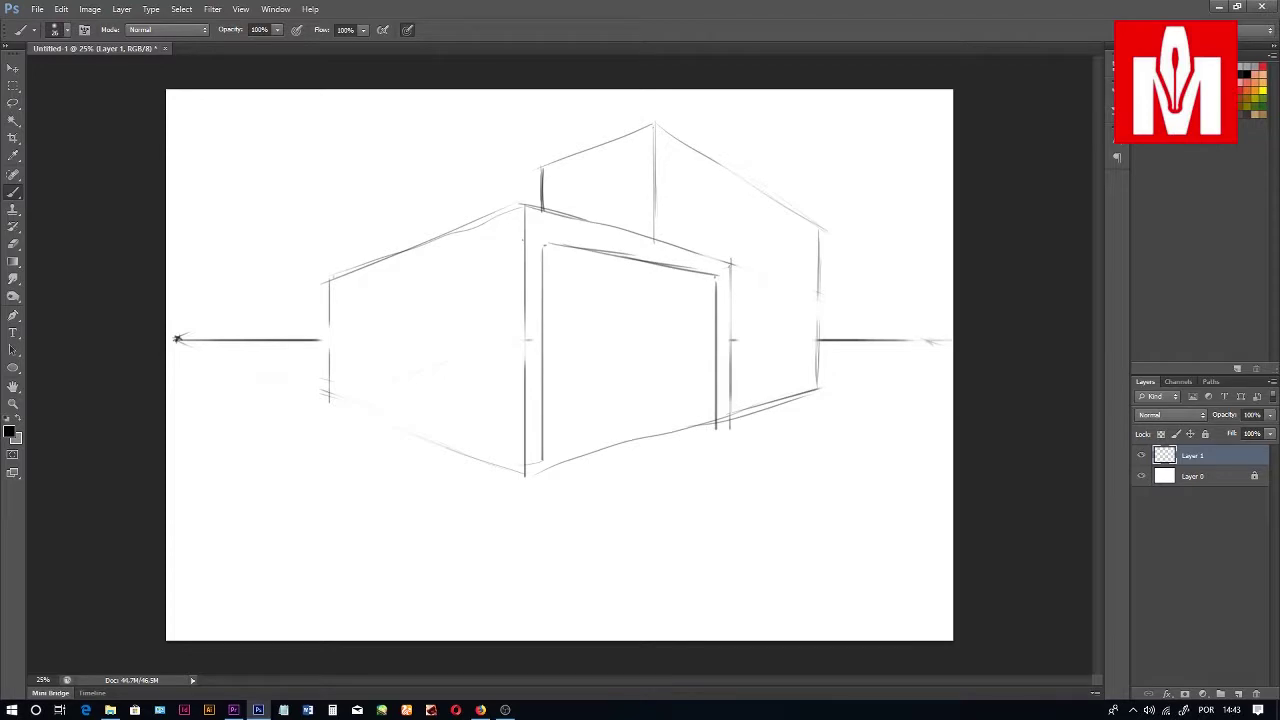
# Step: Give the opening depth with an inner vertical corner and floor and ceiling lines converging on the vanishing points
pyautogui.moveTo(716, 424); pyautogui.dragTo(660, 418)
pyautogui.moveTo(658, 293); pyautogui.dragTo(660, 418)
pyautogui.moveTo(930, 342); pyautogui.dragTo(906, 349)
pyautogui.moveTo(545, 432); pyautogui.dragTo(673, 414)
pyautogui.moveTo(529, 465); pyautogui.dragTo(674, 440)
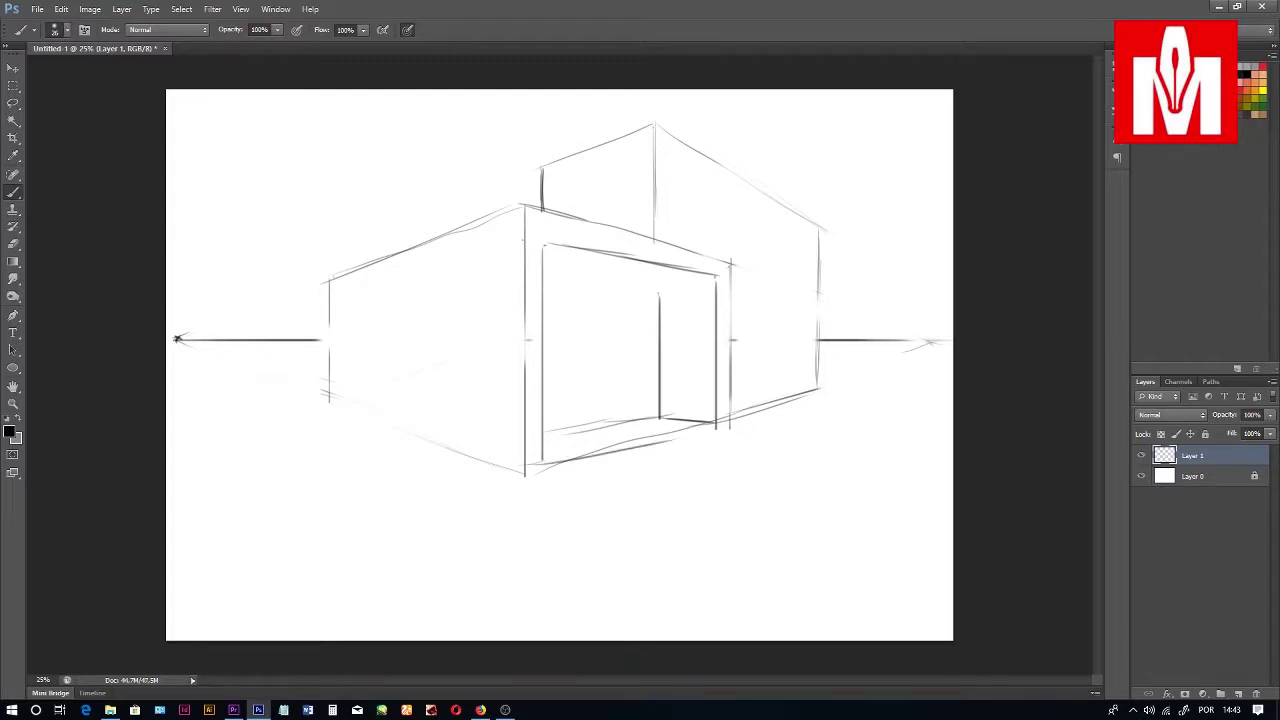
pyautogui.moveTo(538, 258); pyautogui.dragTo(664, 291)
pyautogui.moveTo(656, 291)
pyautogui.mouseDown()
pyautogui.moveTo(718, 278)
pyautogui.moveTo(702, 284)
pyautogui.mouseUp()
pyautogui.moveTo(544, 430); pyautogui.dragTo(580, 426)
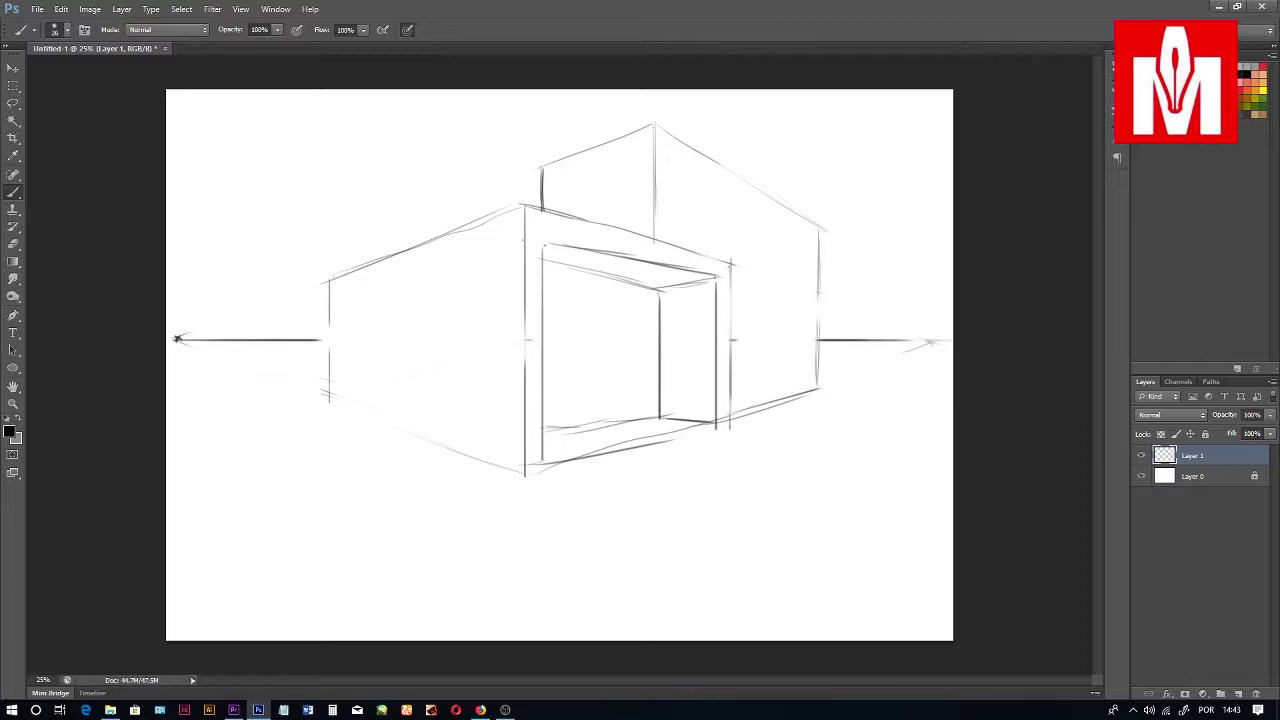
# Step: Draw a converging window band below the rear volume's right roof edge and divide it with short vertical lines
pyautogui.moveTo(748, 208); pyautogui.dragTo(804, 238)
pyautogui.moveTo(682, 176); pyautogui.dragTo(790, 236)
pyautogui.moveTo(950, 338); pyautogui.dragTo(918, 322)
pyautogui.moveTo(798, 236); pyautogui.dragTo(902, 308)
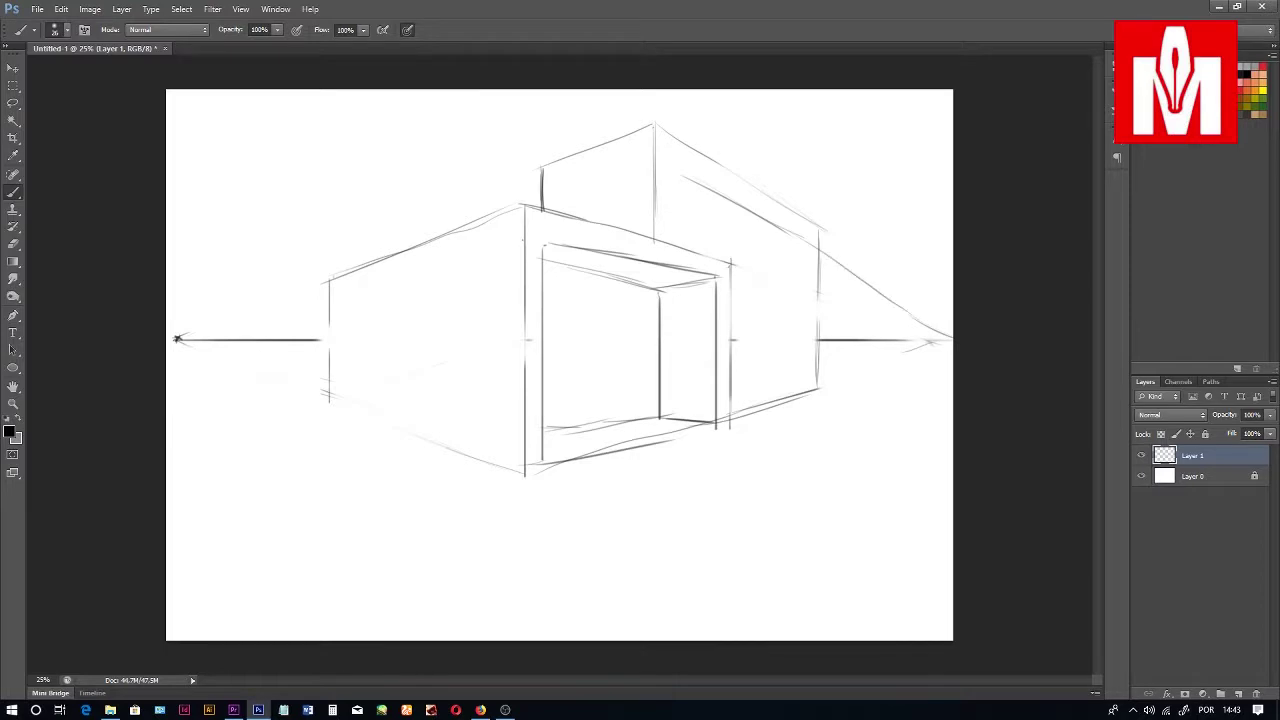
pyautogui.moveTo(720, 232); pyautogui.dragTo(948, 340)
pyautogui.moveTo(804, 238)
pyautogui.mouseDown()
pyautogui.moveTo(804, 272)
pyautogui.moveTo(766, 252)
pyautogui.mouseUp()
pyautogui.moveTo(753, 210)
pyautogui.mouseDown()
pyautogui.moveTo(753, 248)
pyautogui.moveTo(724, 238)
pyautogui.mouseUp()
pyautogui.moveTo(710, 192)
pyautogui.mouseDown()
pyautogui.moveTo(710, 228)
pyautogui.moveTo(696, 224)
pyautogui.mouseUp()
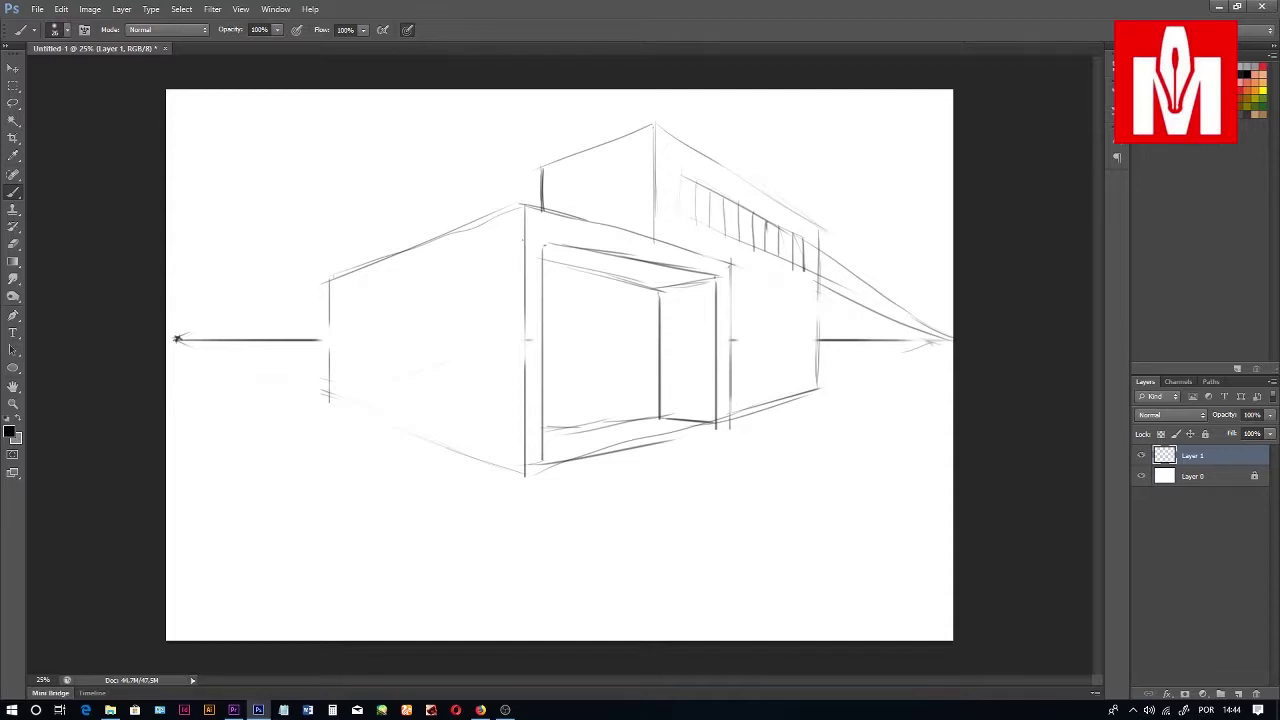
# Step: Reinforce the base line and outer left edge of the front volume's left face
pyautogui.moveTo(330, 400); pyautogui.dragTo(516, 472)
pyautogui.moveTo(337, 296); pyautogui.dragTo(338, 398)
pyautogui.moveTo(326, 306)
pyautogui.mouseDown()
pyautogui.moveTo(324, 364)
pyautogui.moveTo(310, 339)
pyautogui.mouseUp()
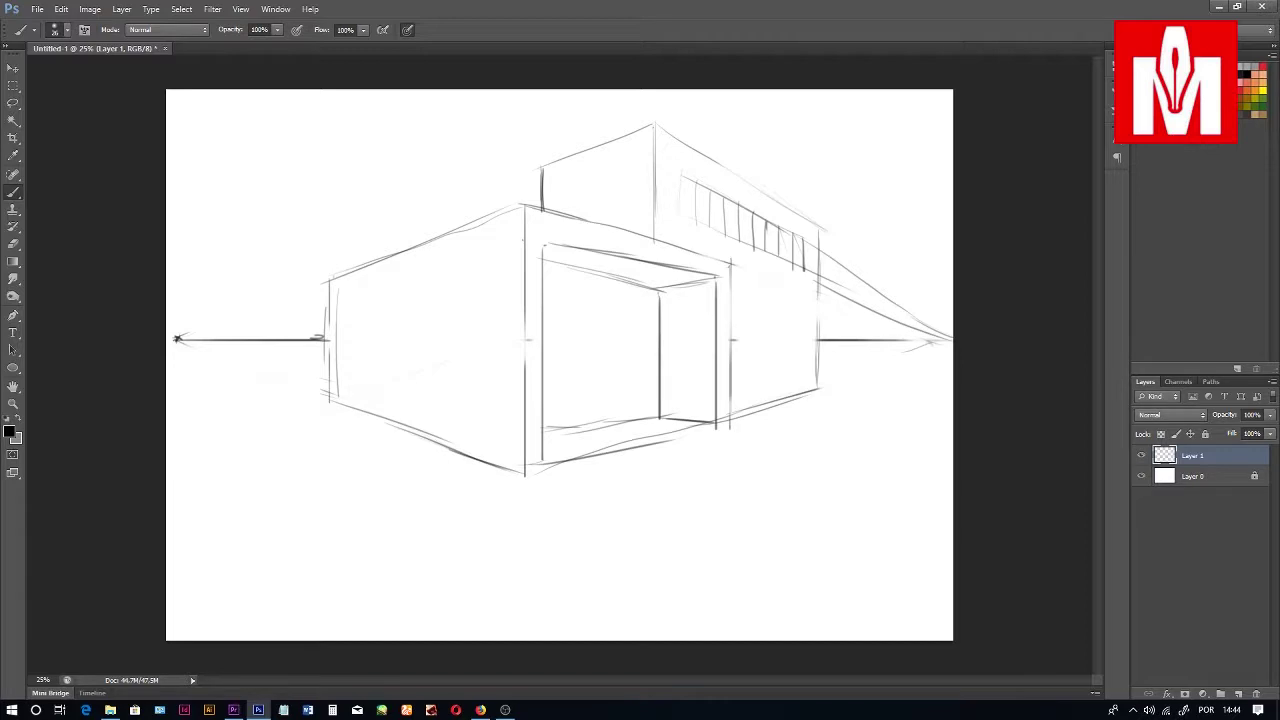
# Step: Draw a window area on the front volume's left face with a converging top line and evenly receding vertical bars
pyautogui.keyDown('shift'); pyautogui.click(488, 455); pyautogui.keyUp('shift')
pyautogui.moveTo(349, 322); pyautogui.dragTo(349, 404)
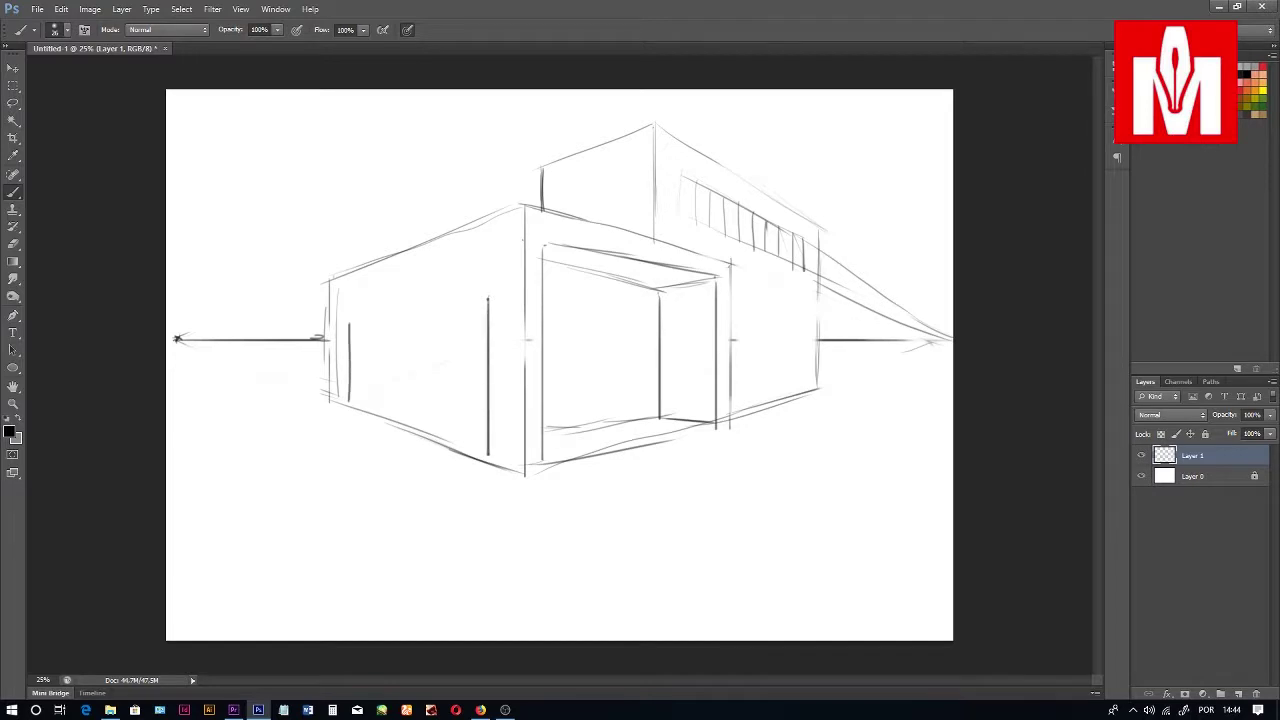
pyautogui.moveTo(350, 314); pyautogui.dragTo(494, 285)
pyautogui.moveTo(348, 314)
pyautogui.mouseDown()
pyautogui.moveTo(492, 288)
pyautogui.moveTo(463, 431)
pyautogui.mouseUp()
pyautogui.moveTo(436, 297); pyautogui.dragTo(438, 434)
pyautogui.moveTo(416, 304); pyautogui.dragTo(418, 432)
pyautogui.moveTo(395, 309); pyautogui.dragTo(397, 424)
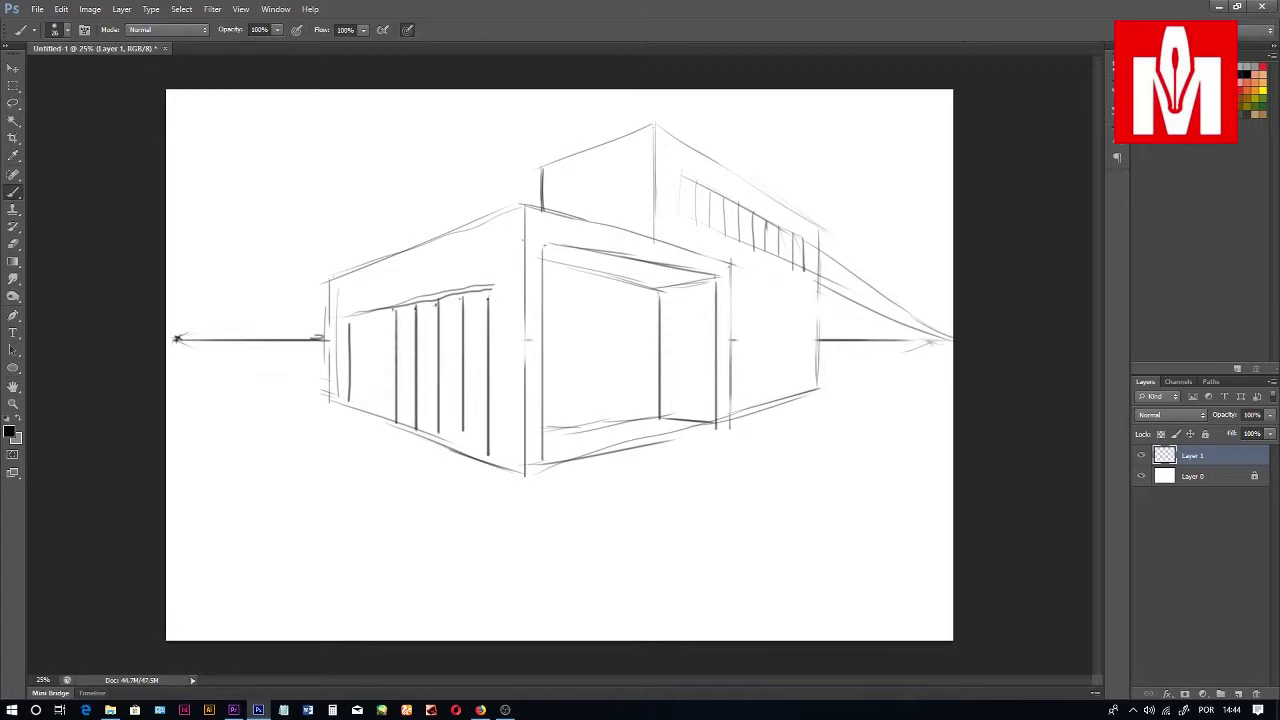
pyautogui.moveTo(373, 312); pyautogui.dragTo(374, 410)
pyautogui.moveTo(362, 316); pyautogui.dragTo(364, 413)
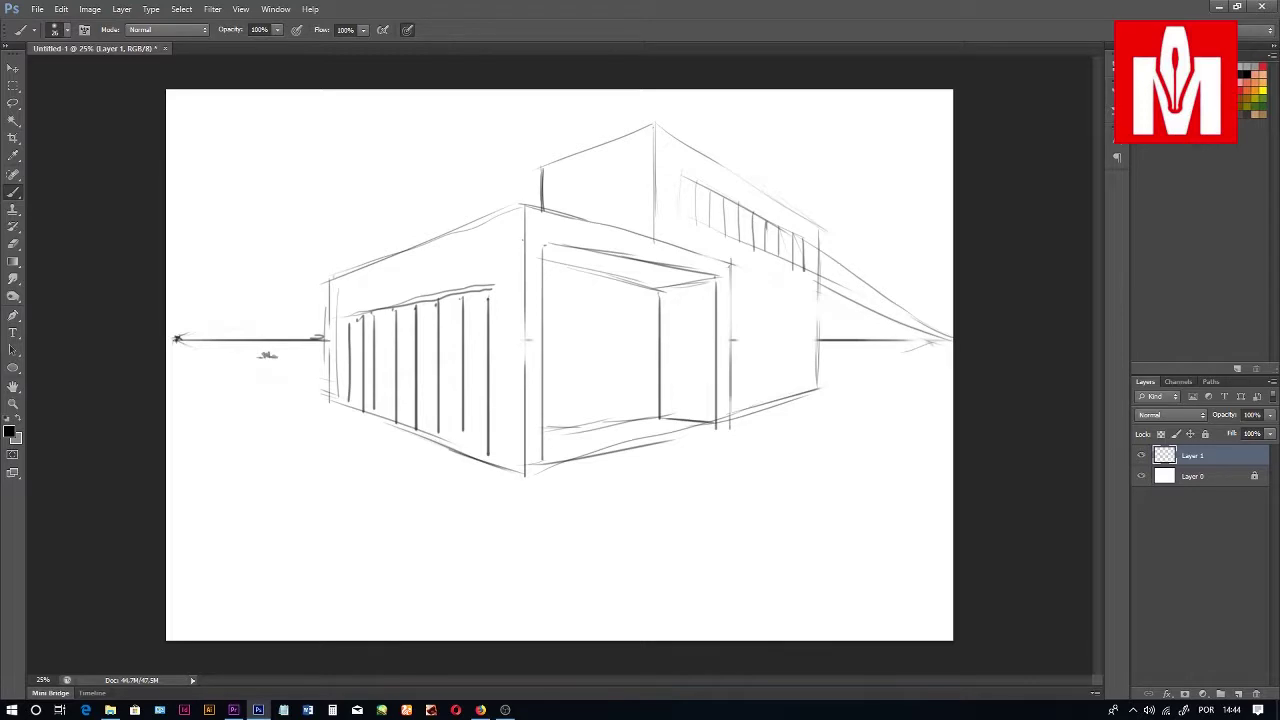
# Step: Sketch small grass tufts on the lawn left of the building and a larger one in the foreground
pyautogui.moveTo(181, 431)
pyautogui.mouseDown()
pyautogui.moveTo(189, 445)
pyautogui.moveTo(197, 431)
pyautogui.mouseUp()
pyautogui.moveTo(200, 446); pyautogui.dragTo(202, 433)
pyautogui.moveTo(462, 567)
pyautogui.mouseDown()
pyautogui.moveTo(484, 565)
pyautogui.moveTo(492, 536)
pyautogui.mouseUp()
pyautogui.moveTo(490, 562)
pyautogui.mouseDown()
pyautogui.moveTo(500, 523)
pyautogui.moveTo(504, 537)
pyautogui.mouseUp()
pyautogui.moveTo(506, 570)
pyautogui.mouseDown()
pyautogui.moveTo(507, 532)
pyautogui.moveTo(517, 545)
pyautogui.mouseUp()
pyautogui.moveTo(513, 553)
pyautogui.mouseDown()
pyautogui.moveTo(525, 573)
pyautogui.moveTo(470, 545)
pyautogui.mouseUp()
pyautogui.moveTo(461, 564); pyautogui.dragTo(466, 555)
# Step: Sketch a tree with a branching trunk and leafy crown, plus low bushes along the horizon left of the building
pyautogui.moveTo(169, 292)
pyautogui.mouseDown()
pyautogui.moveTo(249, 335)
pyautogui.moveTo(256, 316)
pyautogui.moveTo(324, 310)
pyautogui.moveTo(328, 292)
pyautogui.moveTo(292, 308)
pyautogui.mouseUp()
pyautogui.moveTo(222, 326); pyautogui.dragTo(234, 258)
pyautogui.moveTo(210, 308)
pyautogui.mouseDown()
pyautogui.moveTo(188, 240)
pyautogui.moveTo(236, 243)
pyautogui.mouseUp()
pyautogui.moveTo(233, 263)
pyautogui.mouseDown()
pyautogui.moveTo(243, 247)
pyautogui.moveTo(231, 266)
pyautogui.moveTo(180, 271)
pyautogui.moveTo(165, 231)
pyautogui.mouseUp()
pyautogui.moveTo(214, 186)
pyautogui.mouseDown()
pyautogui.moveTo(254, 210)
pyautogui.moveTo(264, 272)
pyautogui.moveTo(226, 294)
pyautogui.moveTo(254, 330)
pyautogui.moveTo(230, 294)
pyautogui.mouseUp()
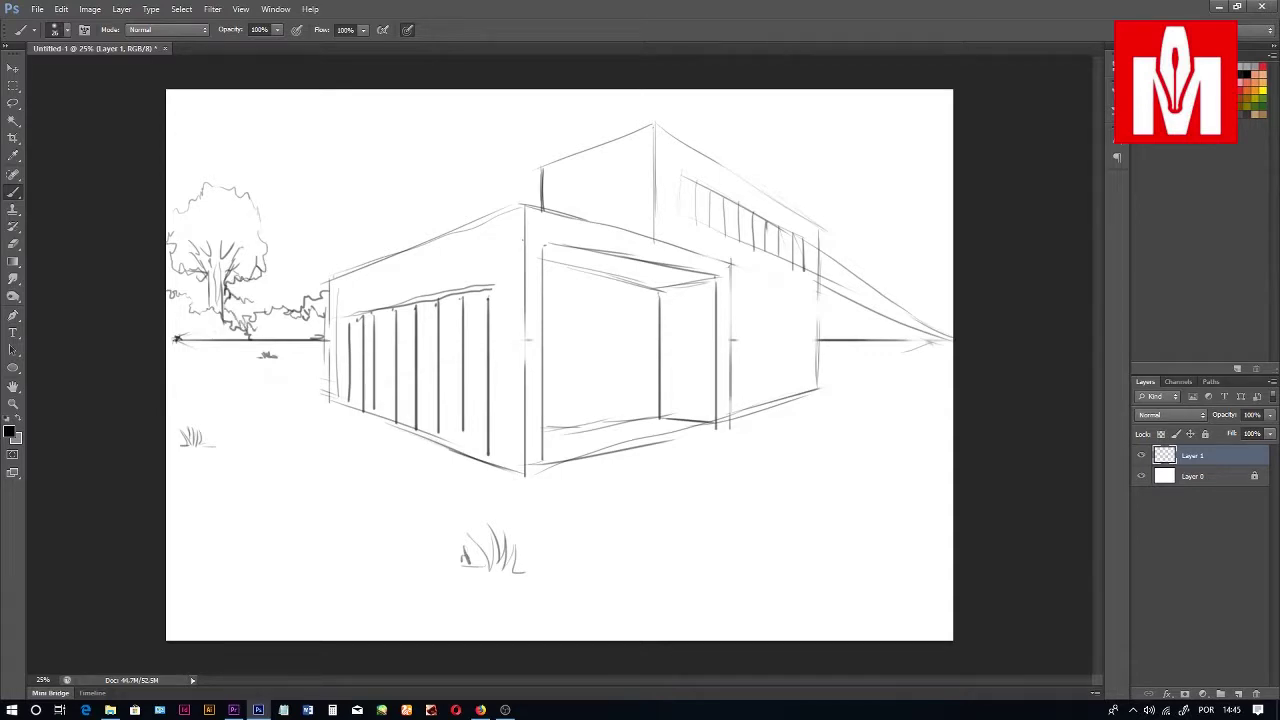
# Step: Outline a curving hedge in the lower right foreground and add short ground strokes in the left foreground
pyautogui.moveTo(712, 628)
pyautogui.mouseDown()
pyautogui.moveTo(736, 577)
pyautogui.moveTo(767, 564)
pyautogui.moveTo(791, 581)
pyautogui.moveTo(803, 516)
pyautogui.moveTo(828, 488)
pyautogui.moveTo(878, 490)
pyautogui.moveTo(943, 466)
pyautogui.moveTo(953, 476)
pyautogui.moveTo(827, 488)
pyautogui.moveTo(800, 506)
pyautogui.moveTo(790, 541)
pyautogui.moveTo(762, 544)
pyautogui.moveTo(710, 638)
pyautogui.mouseUp()
pyautogui.moveTo(832, 502)
pyautogui.mouseDown()
pyautogui.moveTo(814, 520)
pyautogui.moveTo(852, 462)
pyautogui.moveTo(944, 468)
pyautogui.mouseUp()
pyautogui.moveTo(782, 522)
pyautogui.mouseDown()
pyautogui.moveTo(716, 632)
pyautogui.moveTo(870, 452)
pyautogui.moveTo(940, 436)
pyautogui.mouseUp()
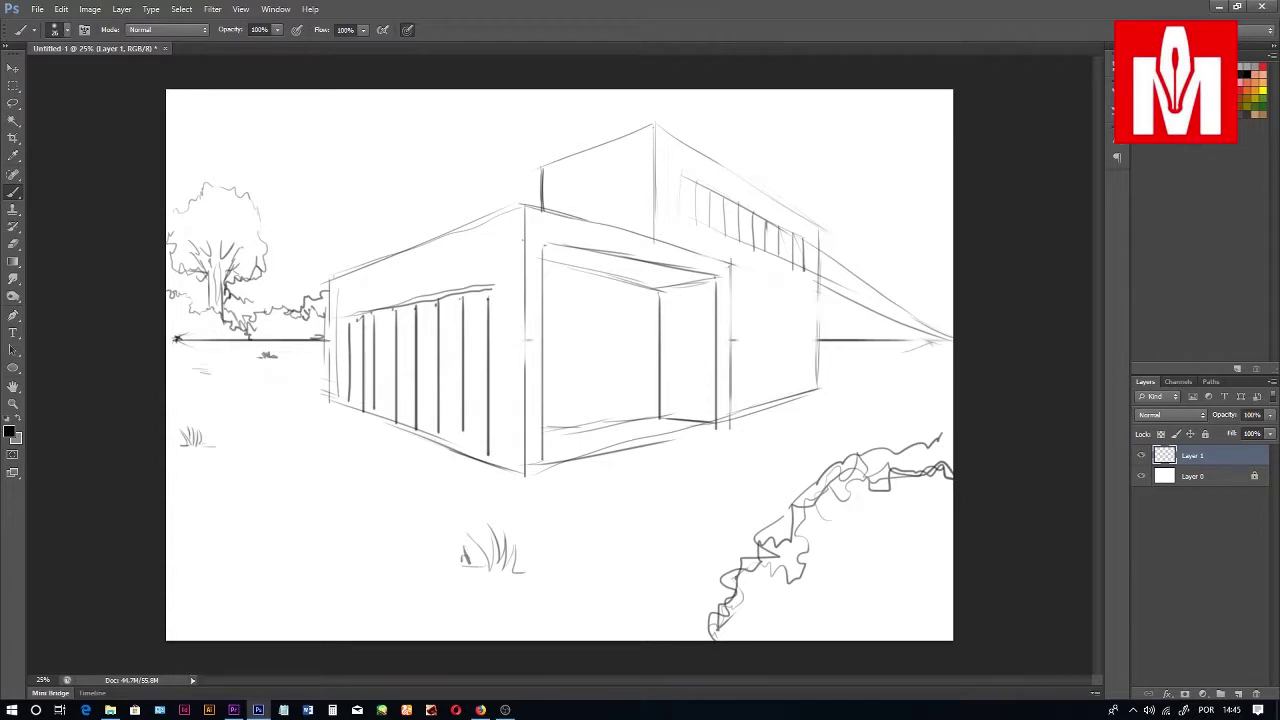
pyautogui.moveTo(348, 548); pyautogui.dragTo(376, 542)
# Step: Sketch clouds above the front volume's left roof line and in both upper corners of the sky
pyautogui.moveTo(328, 178)
pyautogui.mouseDown()
pyautogui.moveTo(396, 175)
pyautogui.moveTo(404, 198)
pyautogui.moveTo(450, 167)
pyautogui.moveTo(470, 204)
pyautogui.mouseUp()
pyautogui.moveTo(434, 161); pyautogui.dragTo(474, 158)
pyautogui.moveTo(478, 204); pyautogui.dragTo(536, 184)
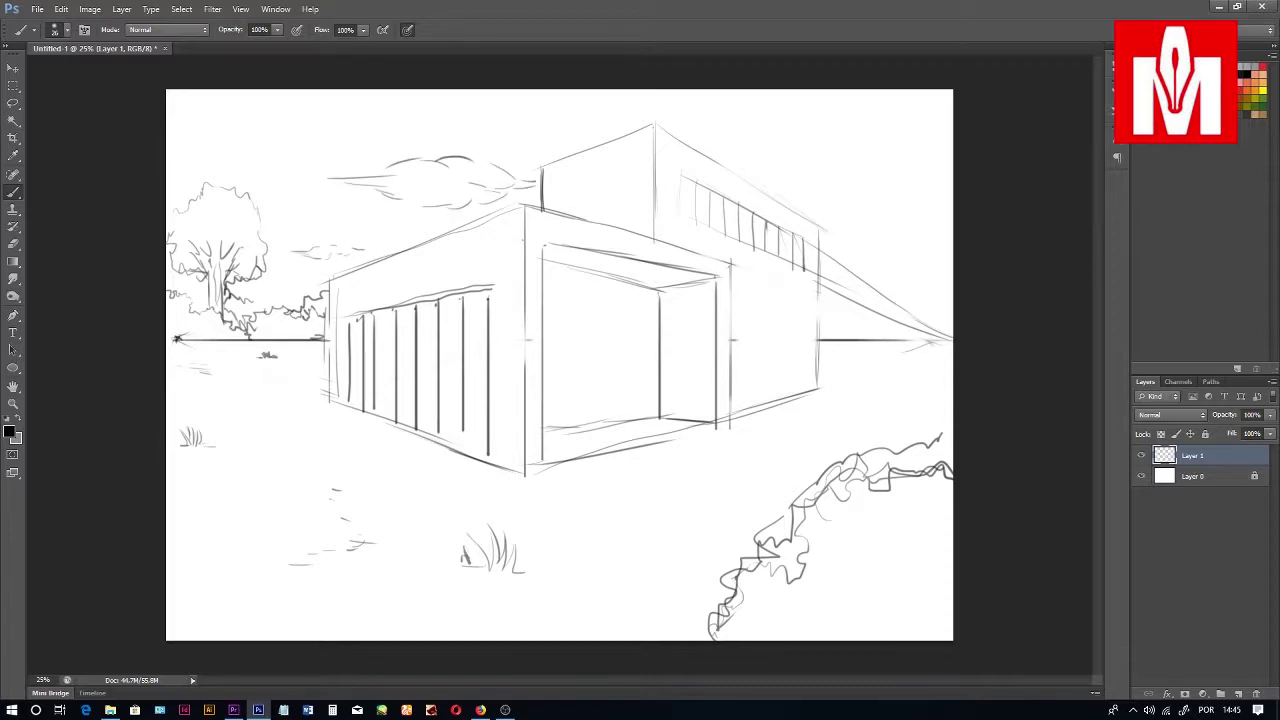
pyautogui.moveTo(168, 142); pyautogui.dragTo(220, 122)
pyautogui.moveTo(226, 138); pyautogui.dragTo(276, 118)
pyautogui.moveTo(280, 128); pyautogui.dragTo(338, 88)
pyautogui.moveTo(746, 92)
pyautogui.mouseDown()
pyautogui.moveTo(822, 112)
pyautogui.moveTo(886, 166)
pyautogui.moveTo(950, 156)
pyautogui.moveTo(738, 90)
pyautogui.mouseUp()
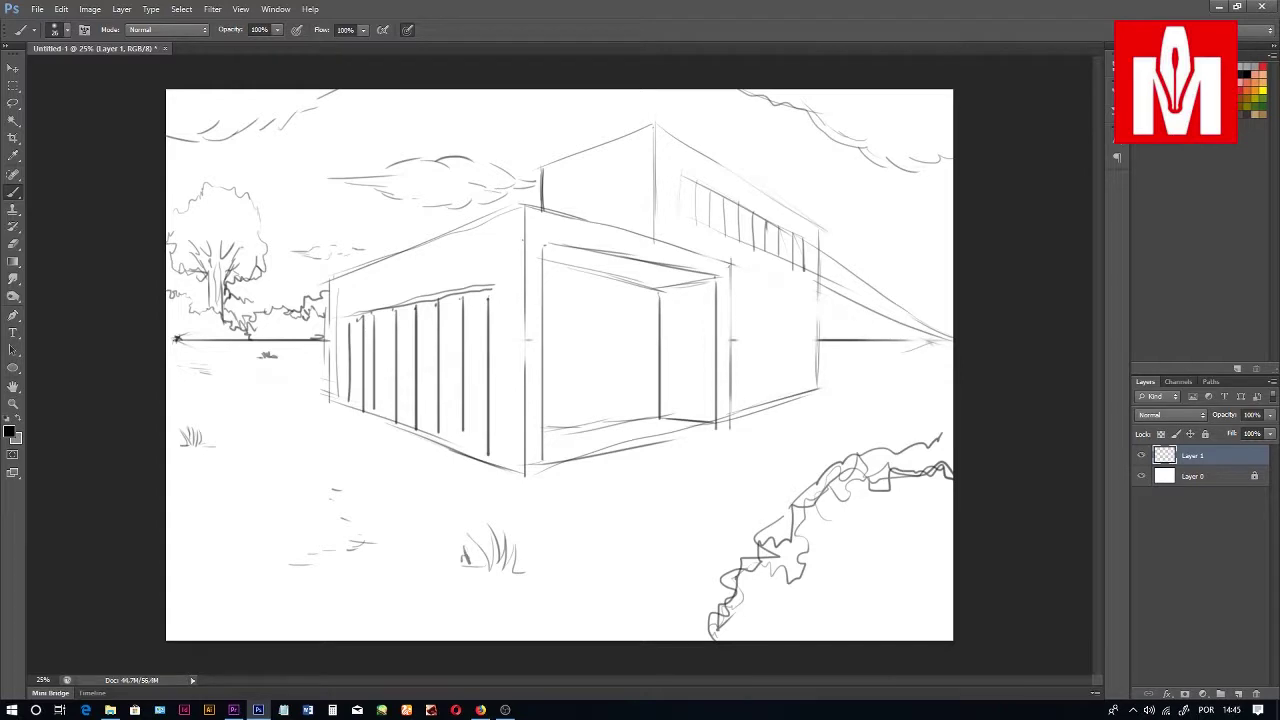
# Step: Draw a walkway edge along the building's left side, converging on the left vanishing point
pyautogui.moveTo(920, 347); pyautogui.dragTo(952, 340)
pyautogui.moveTo(320, 377); pyautogui.dragTo(272, 391)
pyautogui.moveTo(320, 381); pyautogui.dragTo(268, 384)
pyautogui.moveTo(190, 345); pyautogui.dragTo(296, 399)
pyautogui.moveTo(217, 361); pyautogui.dragTo(380, 444)
pyautogui.moveTo(281, 405); pyautogui.dragTo(476, 499)
pyautogui.moveTo(380, 456); pyautogui.dragTo(488, 504)
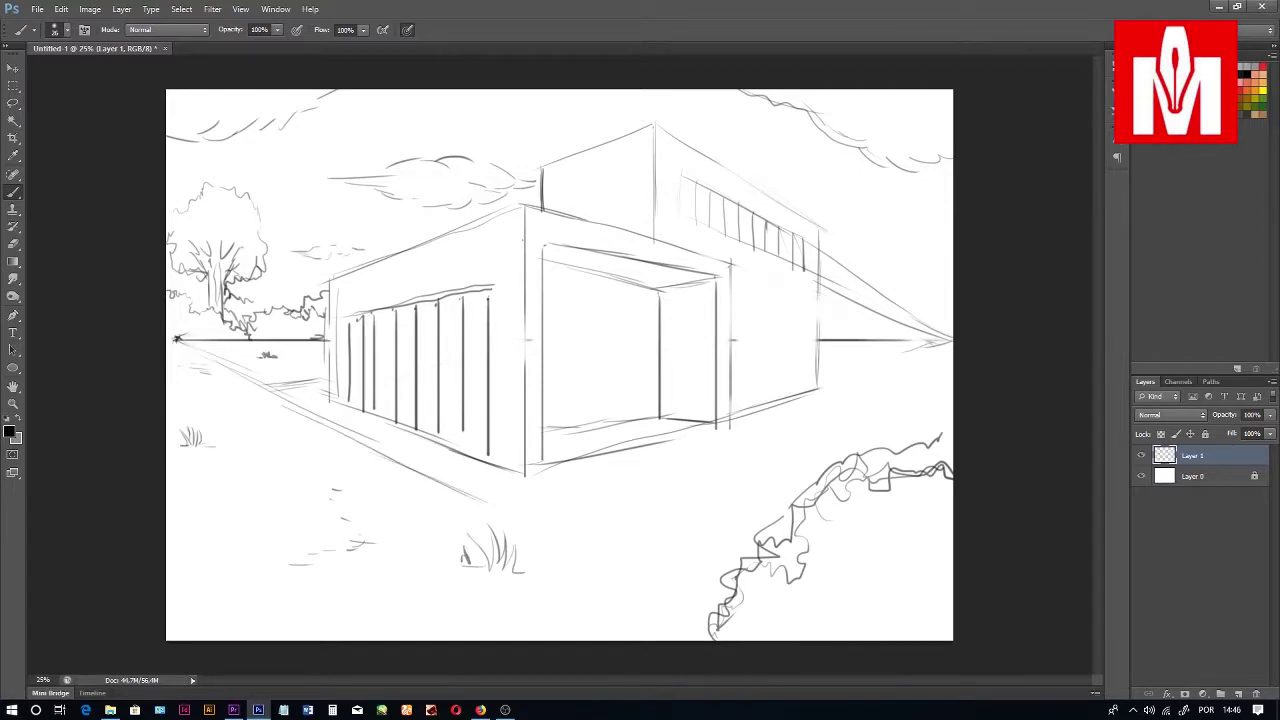
# Step: Draw the walkway edge along the building's right side toward the right vanishing point and join it at the front corner
pyautogui.moveTo(944, 342)
pyautogui.mouseDown()
pyautogui.moveTo(826, 382)
pyautogui.moveTo(802, 414)
pyautogui.mouseUp()
pyautogui.moveTo(888, 374); pyautogui.dragTo(530, 512)
pyautogui.moveTo(604, 488); pyautogui.dragTo(510, 520)
pyautogui.moveTo(432, 474)
pyautogui.mouseDown()
pyautogui.moveTo(498, 518)
pyautogui.moveTo(486, 508)
pyautogui.mouseUp()
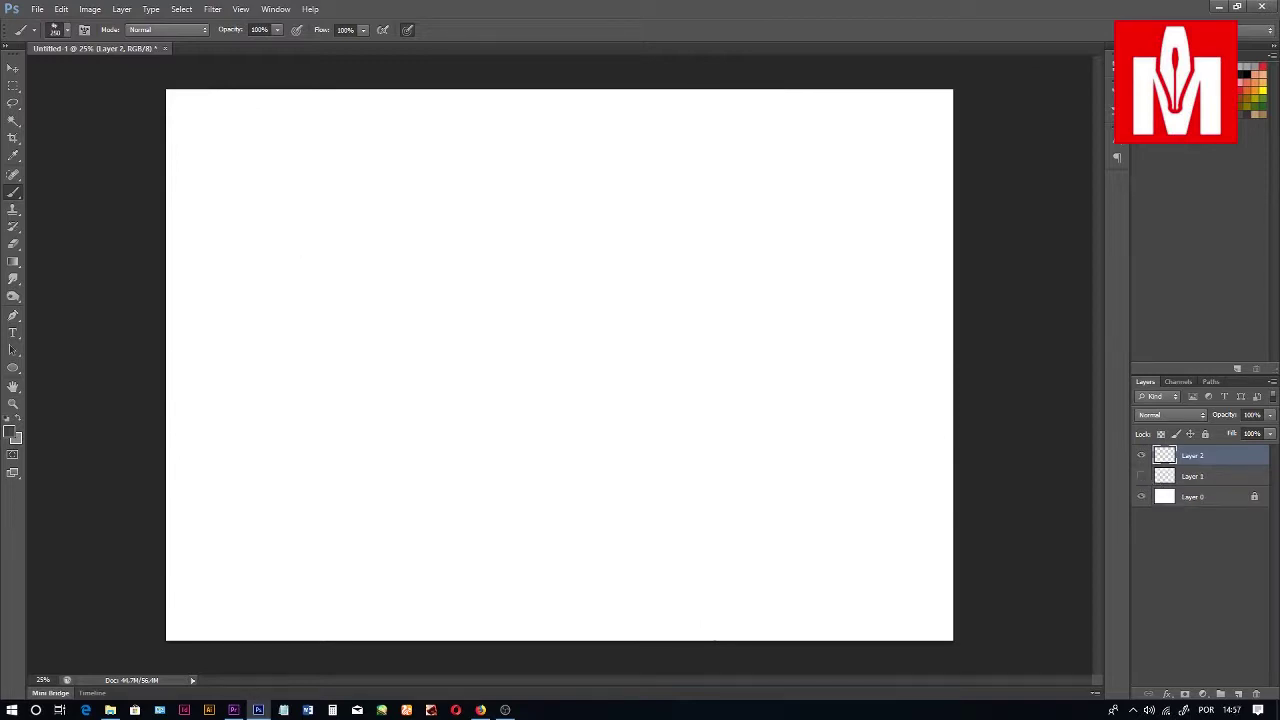
# Step: Paint a wide dark grey rock silhouette on the new layer with the 250 px textured brush
pyautogui.moveTo(435, 277)
pyautogui.mouseDown()
pyautogui.moveTo(555, 268)
pyautogui.moveTo(455, 262)
pyautogui.moveTo(500, 247)
pyautogui.moveTo(455, 262)
pyautogui.moveTo(440, 285)
pyautogui.moveTo(555, 270)
pyautogui.moveTo(490, 312)
pyautogui.moveTo(445, 298)
pyautogui.moveTo(440, 315)
pyautogui.moveTo(515, 320)
pyautogui.moveTo(565, 305)
pyautogui.moveTo(460, 335)
pyautogui.moveTo(418, 328)
pyautogui.moveTo(420, 315)
pyautogui.moveTo(525, 342)
pyautogui.moveTo(505, 352)
pyautogui.moveTo(578, 322)
pyautogui.moveTo(500, 352)
pyautogui.moveTo(598, 292)
pyautogui.moveTo(610, 305)
pyautogui.moveTo(595, 332)
pyautogui.moveTo(490, 360)
pyautogui.mouseUp()
pyautogui.moveTo(545, 305)
pyautogui.mouseDown()
pyautogui.moveTo(570, 292)
pyautogui.moveTo(558, 280)
pyautogui.mouseUp()
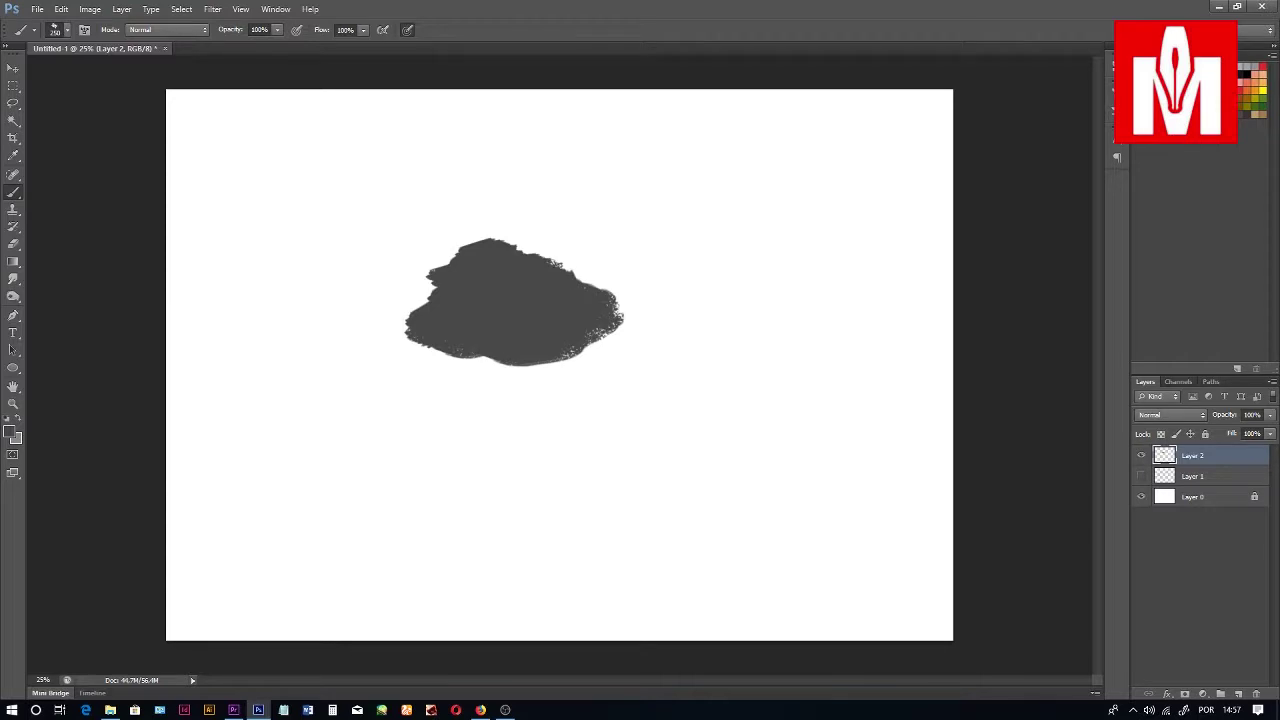
pyautogui.moveTo(432, 288)
pyautogui.mouseDown()
pyautogui.moveTo(402, 330)
pyautogui.moveTo(445, 352)
pyautogui.moveTo(597, 335)
pyautogui.mouseUp()
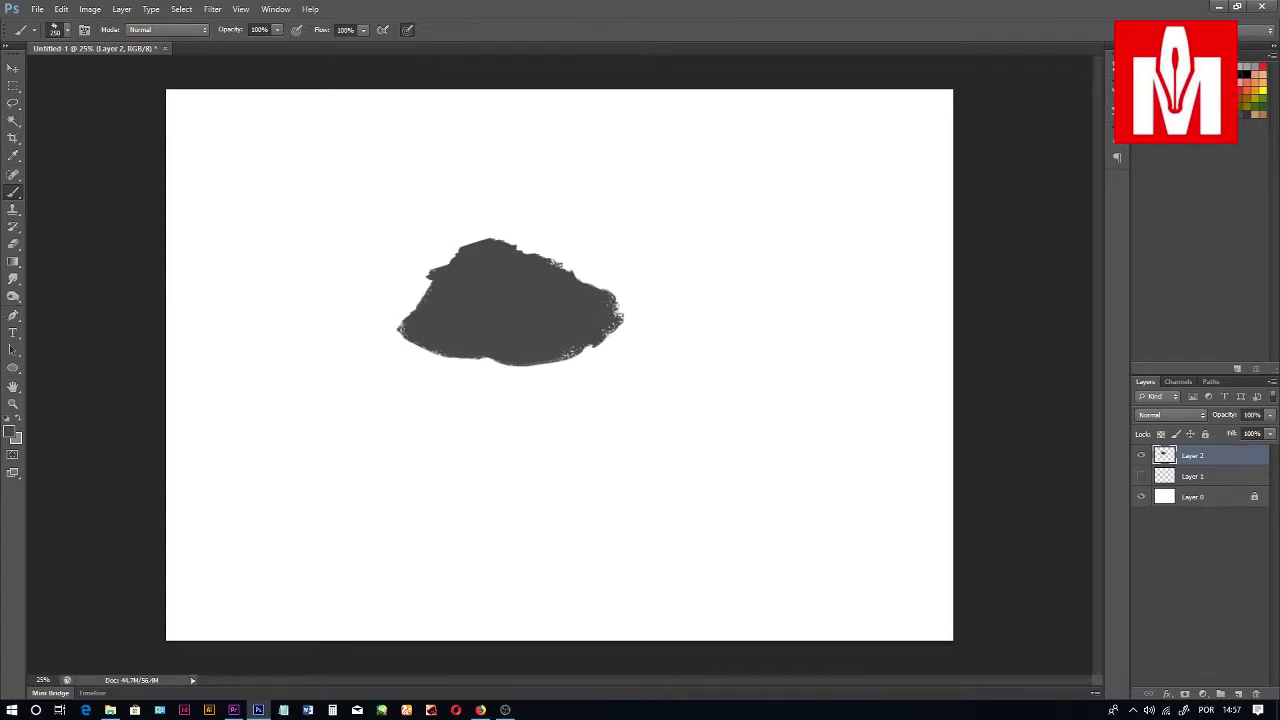
pyautogui.press('/')
pyautogui.click(277, 30)
pyautogui.click(277, 30)
pyautogui.click(1161, 434)
# Step: Paint a second, narrower dark grey rock silhouette beside the first with the textured brush at 125 px
pyautogui.moveTo(772, 216)
pyautogui.mouseDown()
pyautogui.moveTo(766, 264)
pyautogui.moveTo(782, 238)
pyautogui.moveTo(740, 280)
pyautogui.moveTo(745, 305)
pyautogui.moveTo(770, 300)
pyautogui.moveTo(755, 315)
pyautogui.moveTo(785, 330)
pyautogui.moveTo(790, 270)
pyautogui.moveTo(757, 320)
pyautogui.moveTo(800, 330)
pyautogui.moveTo(806, 256)
pyautogui.moveTo(790, 218)
pyautogui.moveTo(838, 292)
pyautogui.moveTo(820, 328)
pyautogui.moveTo(826, 243)
pyautogui.mouseUp()
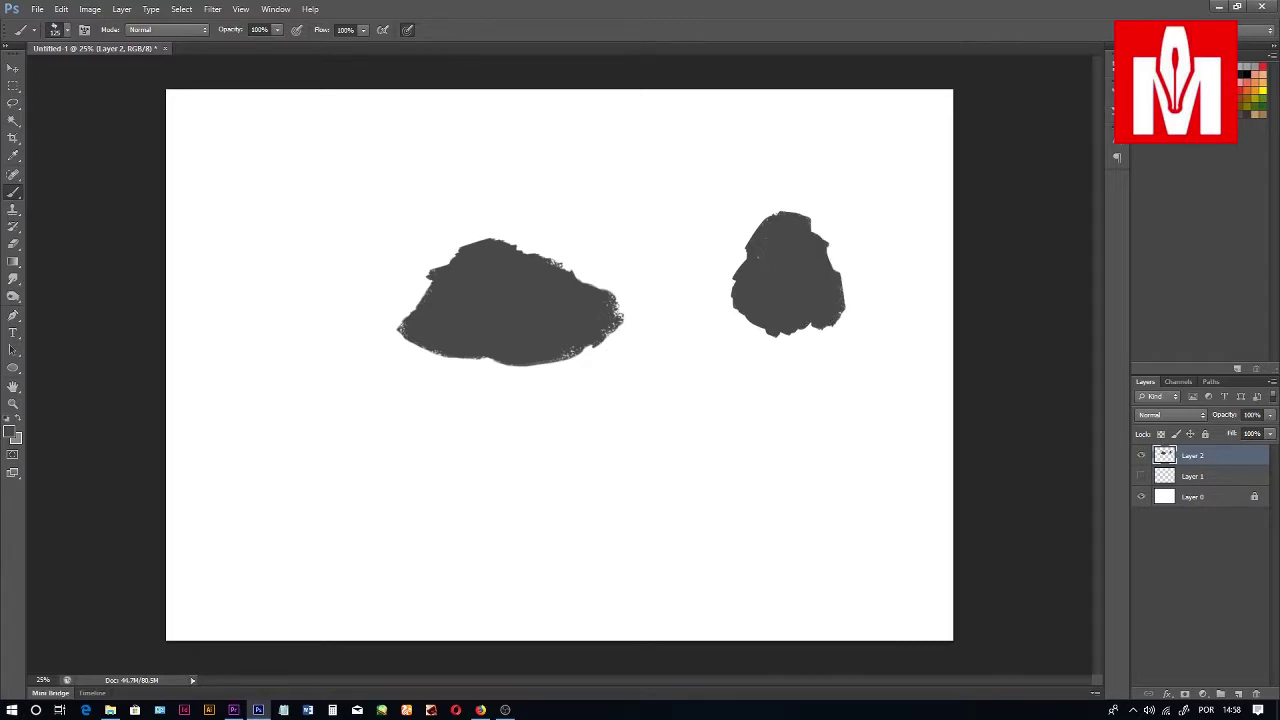
pyautogui.moveTo(733, 282)
pyautogui.mouseDown()
pyautogui.moveTo(729, 302)
pyautogui.moveTo(820, 331)
pyautogui.mouseUp()
# Step: Switch to the soft round 175 brush preset and reduce its size to 35 px
pyautogui.click(57, 29)
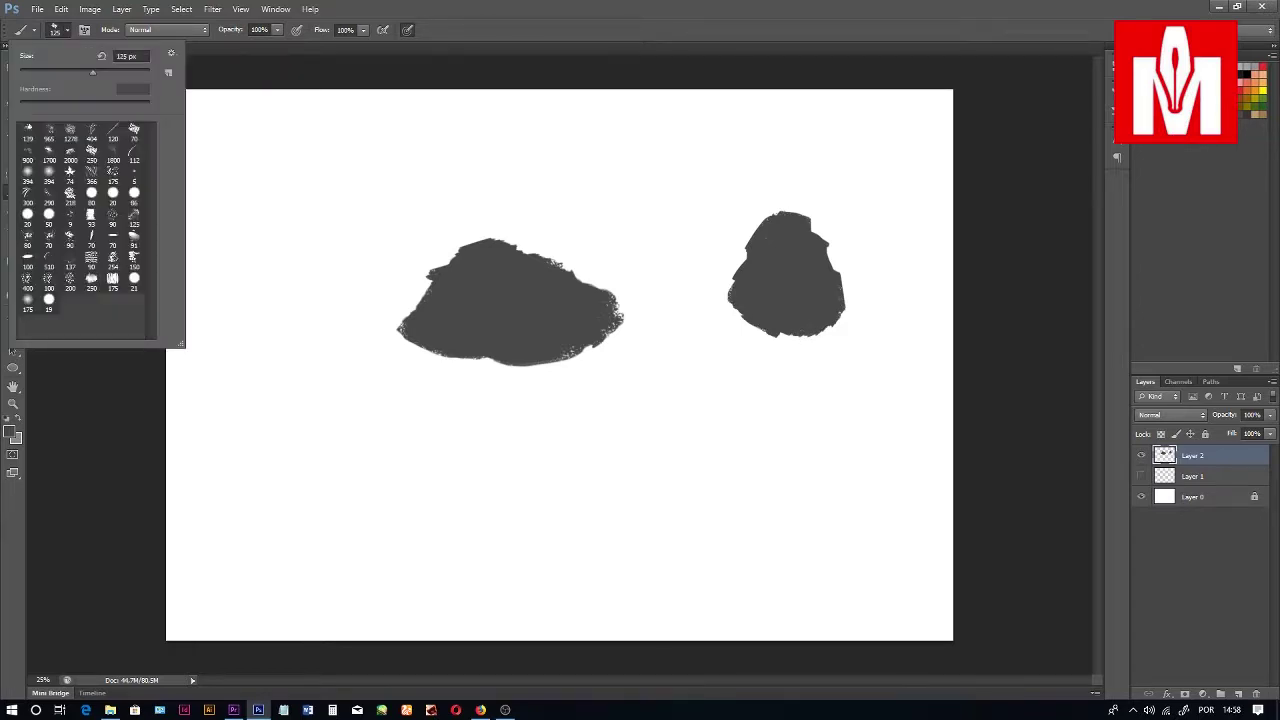
pyautogui.click(27, 301)
pyautogui.click(42, 72)
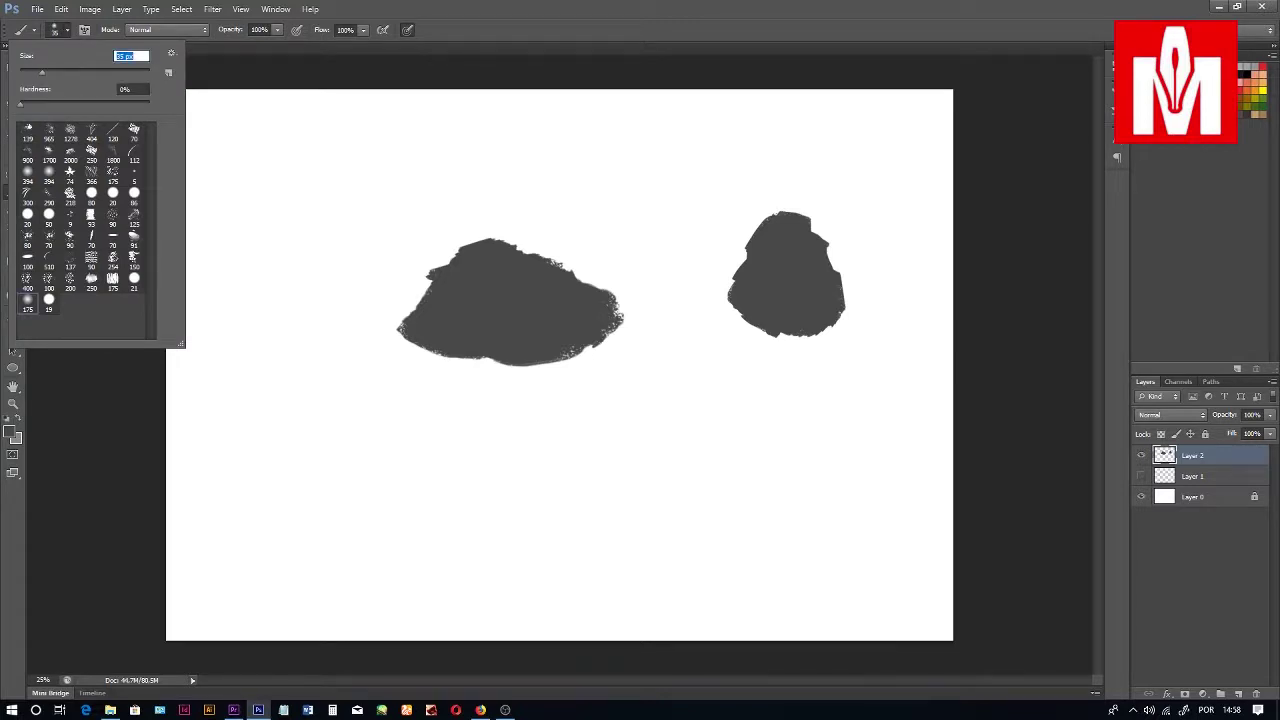
# Step: Sketch a third rock below the wide silhouette, with a domed cap, a bulging base and hatched shading on its front
pyautogui.press('Return')
pyautogui.moveTo(296, 464)
pyautogui.mouseDown()
pyautogui.moveTo(359, 448)
pyautogui.moveTo(394, 470)
pyautogui.moveTo(388, 486)
pyautogui.moveTo(296, 500)
pyautogui.moveTo(351, 508)
pyautogui.moveTo(400, 488)
pyautogui.moveTo(453, 531)
pyautogui.mouseUp()
pyautogui.moveTo(372, 517); pyautogui.dragTo(381, 531)
pyautogui.moveTo(292, 470)
pyautogui.mouseDown()
pyautogui.moveTo(254, 568)
pyautogui.moveTo(284, 606)
pyautogui.moveTo(338, 604)
pyautogui.mouseUp()
pyautogui.moveTo(340, 554)
pyautogui.mouseDown()
pyautogui.moveTo(340, 596)
pyautogui.moveTo(412, 604)
pyautogui.mouseUp()
pyautogui.moveTo(402, 578)
pyautogui.mouseDown()
pyautogui.moveTo(433, 598)
pyautogui.moveTo(416, 602)
pyautogui.moveTo(474, 590)
pyautogui.mouseUp()
pyautogui.moveTo(448, 534)
pyautogui.mouseDown()
pyautogui.moveTo(474, 580)
pyautogui.moveTo(496, 586)
pyautogui.mouseUp()
pyautogui.moveTo(270, 506)
pyautogui.mouseDown()
pyautogui.moveTo(236, 566)
pyautogui.moveTo(262, 590)
pyautogui.mouseUp()
pyautogui.moveTo(394, 546); pyautogui.dragTo(438, 592)
pyautogui.moveTo(314, 538); pyautogui.dragTo(332, 564)
pyautogui.moveTo(318, 552); pyautogui.dragTo(340, 606)
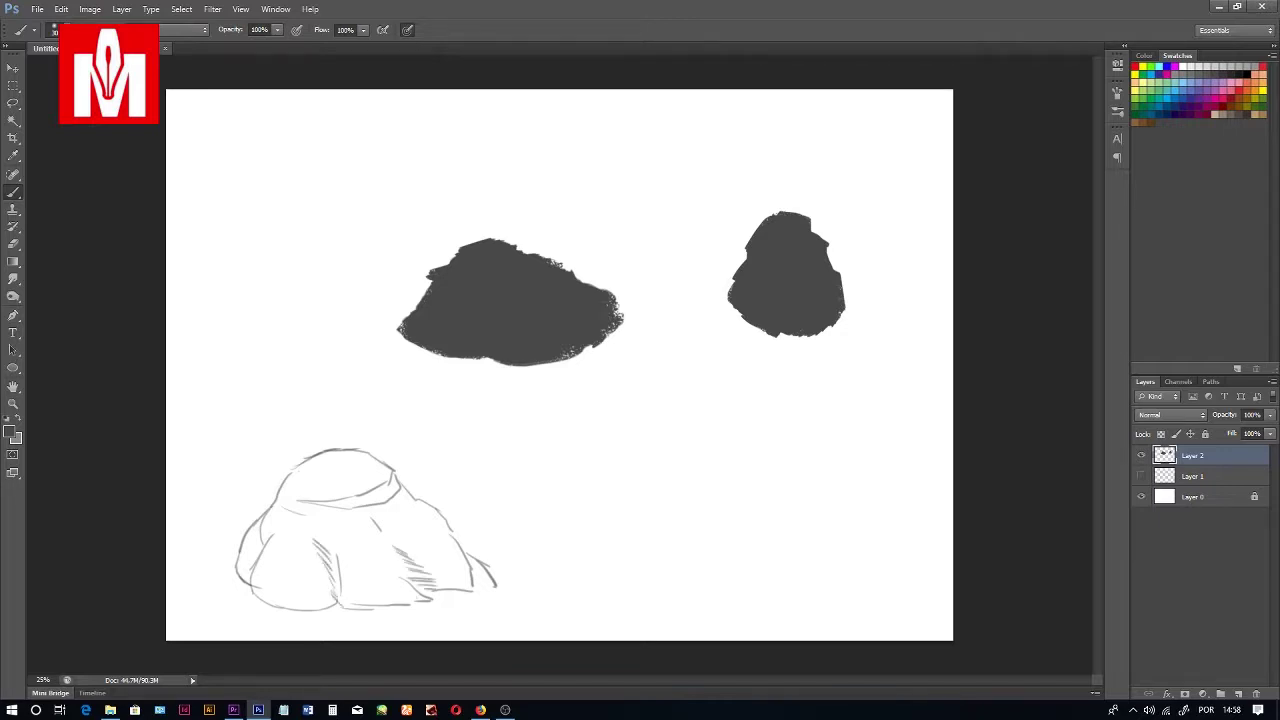
# Step: Hatch the shadow band beneath the sketched rock's domed cap and darken the lower part of its outer side edge
pyautogui.moveTo(288, 496); pyautogui.dragTo(310, 502)
pyautogui.moveTo(304, 498); pyautogui.dragTo(342, 506)
pyautogui.moveTo(338, 502); pyautogui.dragTo(366, 506)
pyautogui.moveTo(350, 496); pyautogui.dragTo(382, 502)
pyautogui.moveTo(366, 493); pyautogui.dragTo(398, 488)
pyautogui.moveTo(384, 492); pyautogui.dragTo(400, 482)
pyautogui.moveTo(260, 524); pyautogui.dragTo(256, 556)
pyautogui.moveTo(255, 546); pyautogui.dragTo(250, 587)
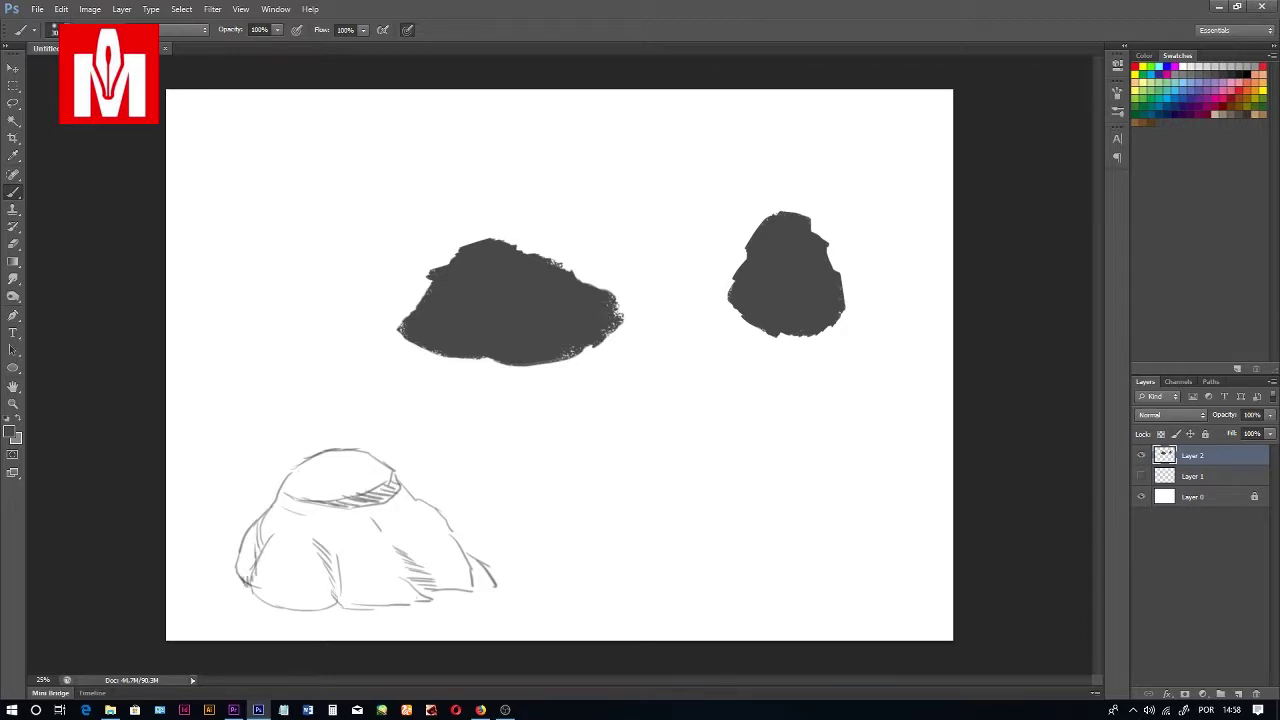
# Step: Reinforce the sketched rock's outer contour along its cap, long slope, small foot and base
pyautogui.moveTo(474, 580)
pyautogui.mouseDown()
pyautogui.moveTo(488, 590)
pyautogui.moveTo(472, 588)
pyautogui.mouseUp()
pyautogui.moveTo(352, 450)
pyautogui.mouseDown()
pyautogui.moveTo(404, 477)
pyautogui.moveTo(460, 554)
pyautogui.mouseUp()
pyautogui.moveTo(284, 488); pyautogui.dragTo(306, 458)
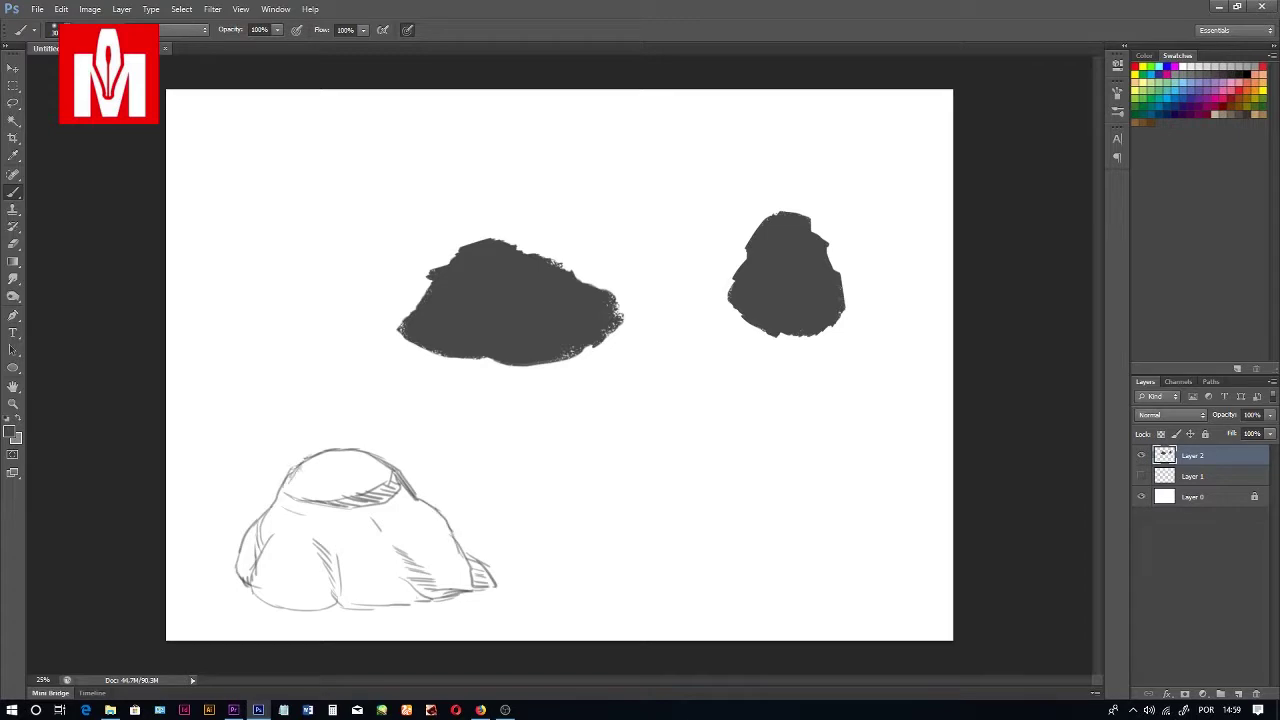
pyautogui.moveTo(250, 600); pyautogui.dragTo(330, 608)
# Step: Lock the rock layer's transparent pixels and switch to the 250 px textured brush
pyautogui.click(1161, 434)
pyautogui.click(64, 30)
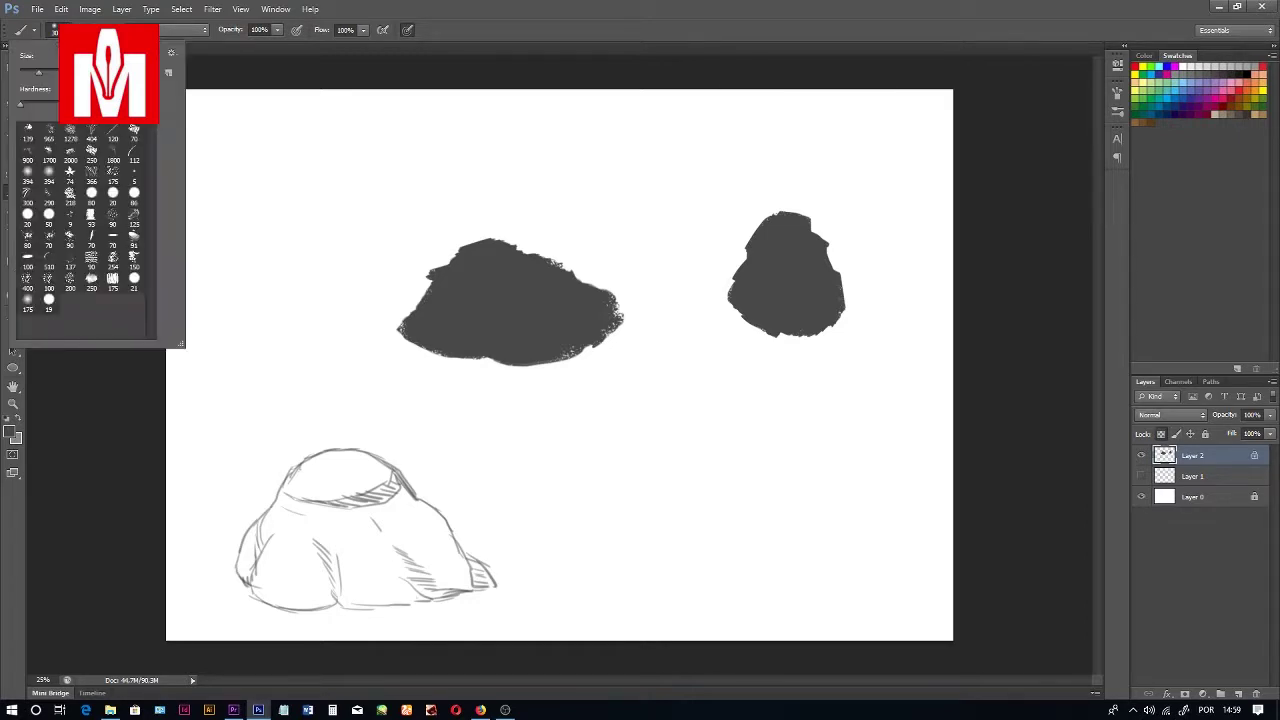
pyautogui.click(91, 152)
pyautogui.press('Return')
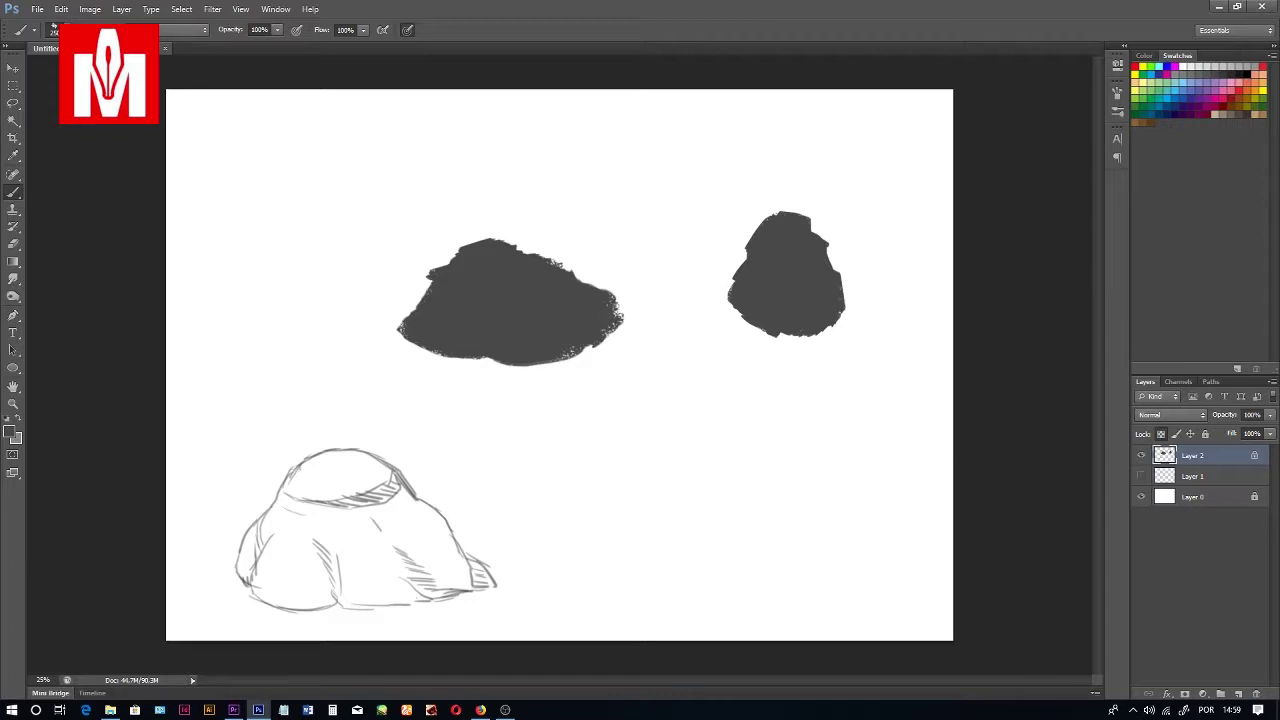
# Step: Paint lighter grey planes over the wide rock's crest and slope, lowering the brush opacity to 42%
pyautogui.click(1247, 67)
pyautogui.moveTo(522, 258)
pyautogui.mouseDown()
pyautogui.moveTo(480, 246)
pyautogui.moveTo(542, 259)
pyautogui.moveTo(480, 268)
pyautogui.moveTo(578, 282)
pyautogui.moveTo(594, 302)
pyautogui.moveTo(500, 310)
pyautogui.moveTo(562, 282)
pyautogui.moveTo(600, 330)
pyautogui.moveTo(530, 340)
pyautogui.mouseUp()
pyautogui.click(277, 30)
pyautogui.click(238, 45)
pyautogui.moveTo(458, 266)
pyautogui.mouseDown()
pyautogui.moveTo(432, 276)
pyautogui.moveTo(460, 292)
pyautogui.mouseUp()
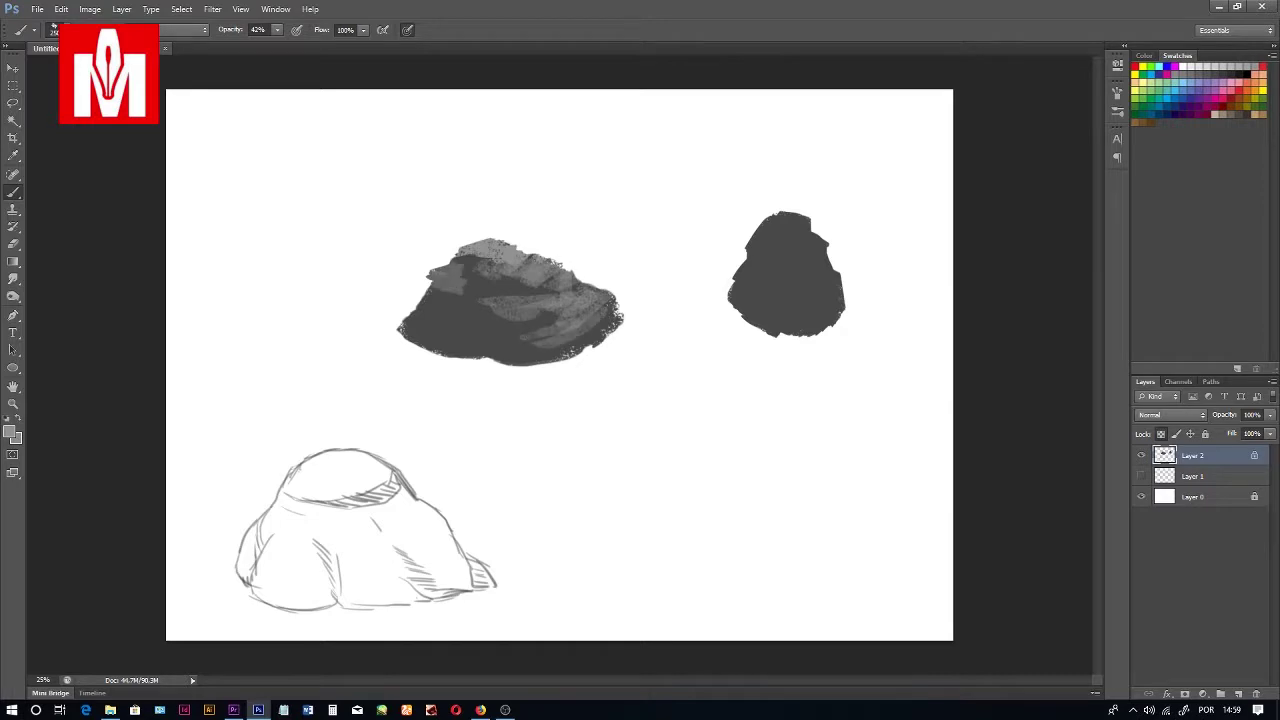
# Step: Brush lighter grey texture onto the narrow rock and build up more grey planes across the wide rock's faces and base
pyautogui.moveTo(790, 216)
pyautogui.mouseDown()
pyautogui.moveTo(760, 250)
pyautogui.moveTo(812, 246)
pyautogui.moveTo(820, 260)
pyautogui.moveTo(790, 298)
pyautogui.moveTo(738, 290)
pyautogui.moveTo(752, 270)
pyautogui.moveTo(773, 330)
pyautogui.mouseUp()
pyautogui.moveTo(778, 284)
pyautogui.mouseDown()
pyautogui.moveTo(750, 293)
pyautogui.moveTo(798, 220)
pyautogui.moveTo(806, 250)
pyautogui.moveTo(780, 272)
pyautogui.moveTo(788, 330)
pyautogui.mouseUp()
pyautogui.moveTo(474, 316)
pyautogui.mouseDown()
pyautogui.moveTo(434, 296)
pyautogui.moveTo(423, 311)
pyautogui.mouseUp()
pyautogui.moveTo(492, 340); pyautogui.dragTo(552, 348)
pyautogui.moveTo(586, 284)
pyautogui.mouseDown()
pyautogui.moveTo(526, 262)
pyautogui.moveTo(440, 282)
pyautogui.moveTo(462, 316)
pyautogui.mouseUp()
pyautogui.moveTo(600, 326); pyautogui.dragTo(540, 358)
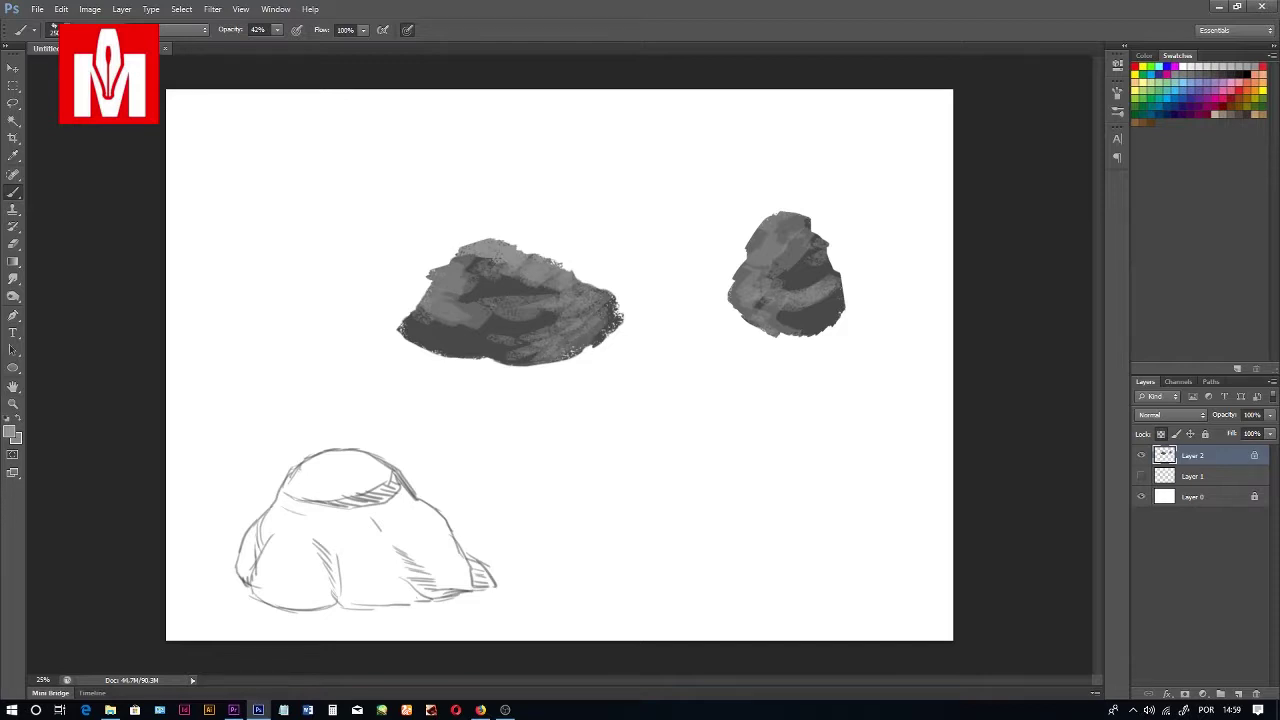
pyautogui.moveTo(554, 308); pyautogui.dragTo(492, 361)
pyautogui.moveTo(440, 274)
pyautogui.mouseDown()
pyautogui.moveTo(470, 265)
pyautogui.moveTo(466, 250)
pyautogui.moveTo(436, 273)
pyautogui.mouseUp()
# Step: Paint light and dark green moss along the crest of the wide rock and down one side of the narrow rock
pyautogui.click(1136, 113)
pyautogui.moveTo(538, 264)
pyautogui.mouseDown()
pyautogui.moveTo(568, 284)
pyautogui.moveTo(548, 282)
pyautogui.mouseUp()
pyautogui.moveTo(460, 312); pyautogui.dragTo(426, 292)
pyautogui.moveTo(790, 216)
pyautogui.mouseDown()
pyautogui.moveTo(764, 228)
pyautogui.moveTo(796, 230)
pyautogui.moveTo(752, 254)
pyautogui.moveTo(741, 284)
pyautogui.moveTo(773, 330)
pyautogui.moveTo(764, 314)
pyautogui.mouseUp()
pyautogui.click(1263, 107)
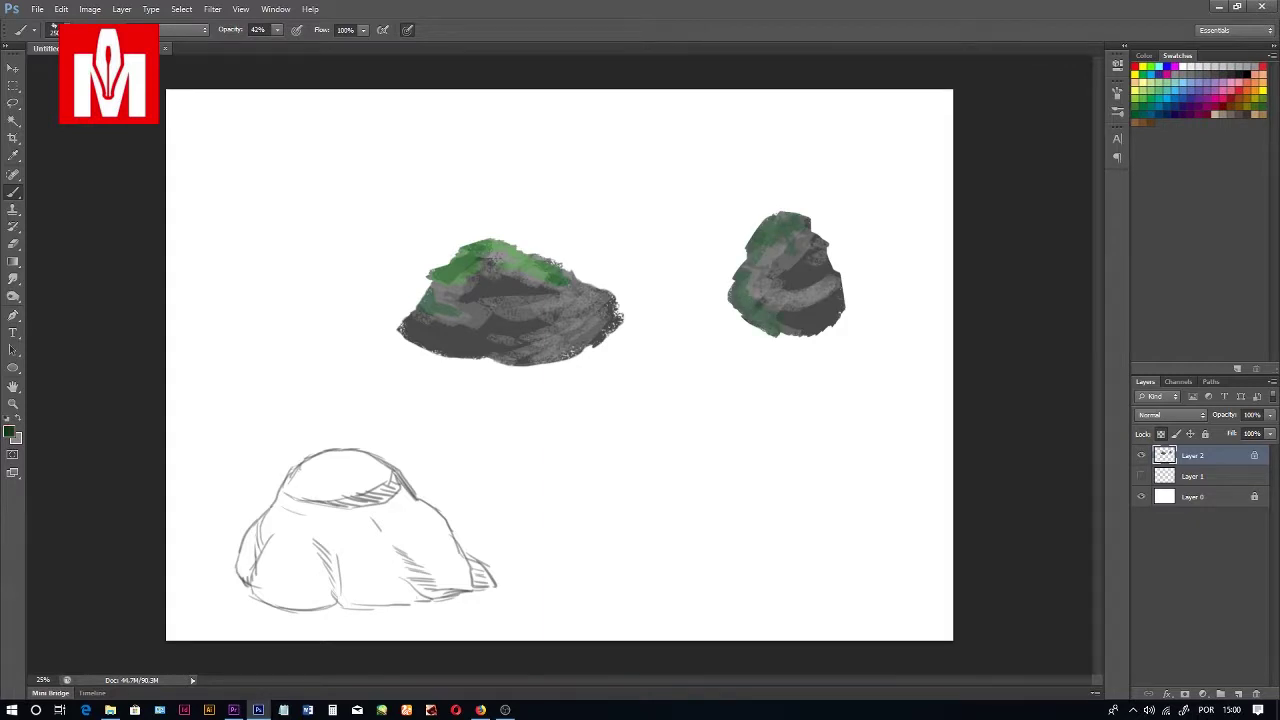
# Step: Add a new layer beneath the rock layer and paint ground shadows under both rocks in dark grey sampled from the narrow rock
pyautogui.click(1193, 476)
pyautogui.click(1238, 694)
pyautogui.keyDown('alt'); pyautogui.click(806, 320); pyautogui.keyUp('alt')
pyautogui.moveTo(762, 326)
pyautogui.mouseDown()
pyautogui.moveTo(726, 332)
pyautogui.moveTo(826, 340)
pyautogui.mouseUp()
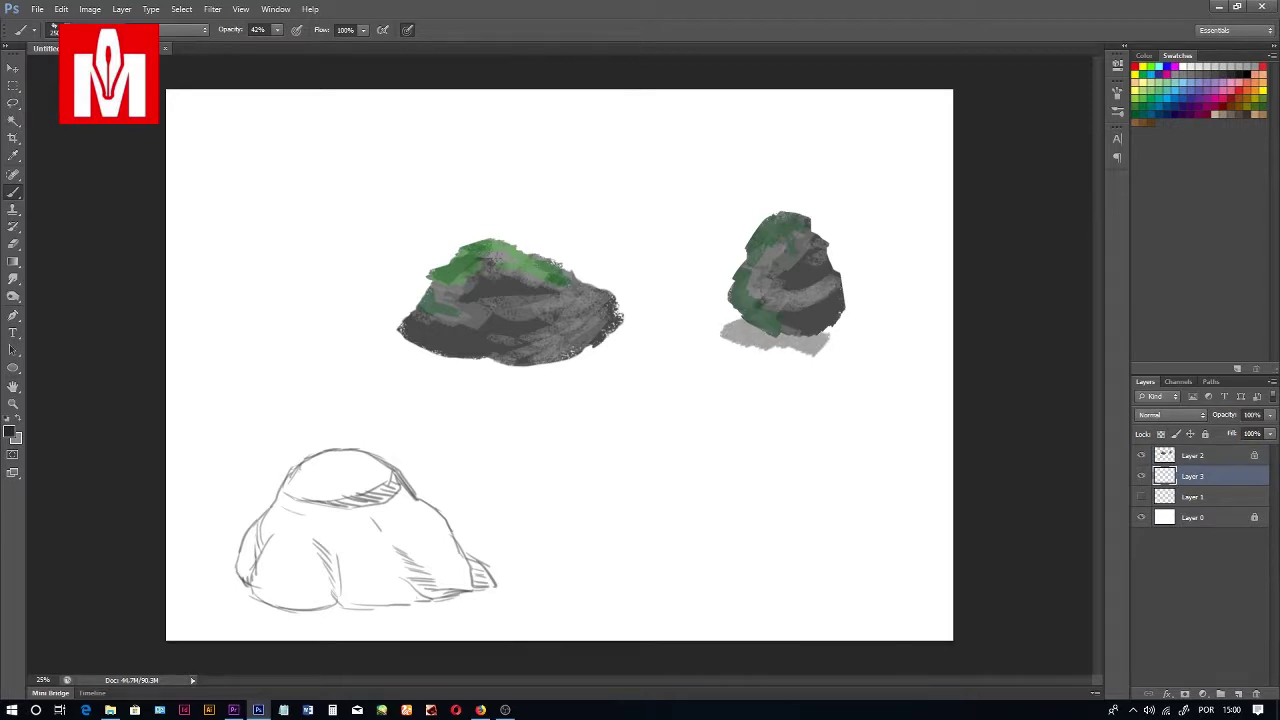
pyautogui.moveTo(404, 328)
pyautogui.mouseDown()
pyautogui.moveTo(394, 340)
pyautogui.moveTo(440, 354)
pyautogui.moveTo(412, 364)
pyautogui.moveTo(396, 318)
pyautogui.moveTo(464, 362)
pyautogui.moveTo(576, 358)
pyautogui.mouseUp()
pyautogui.moveTo(748, 312)
pyautogui.mouseDown()
pyautogui.moveTo(730, 330)
pyautogui.moveTo(738, 312)
pyautogui.moveTo(812, 338)
pyautogui.moveTo(714, 342)
pyautogui.moveTo(738, 322)
pyautogui.moveTo(834, 326)
pyautogui.mouseUp()
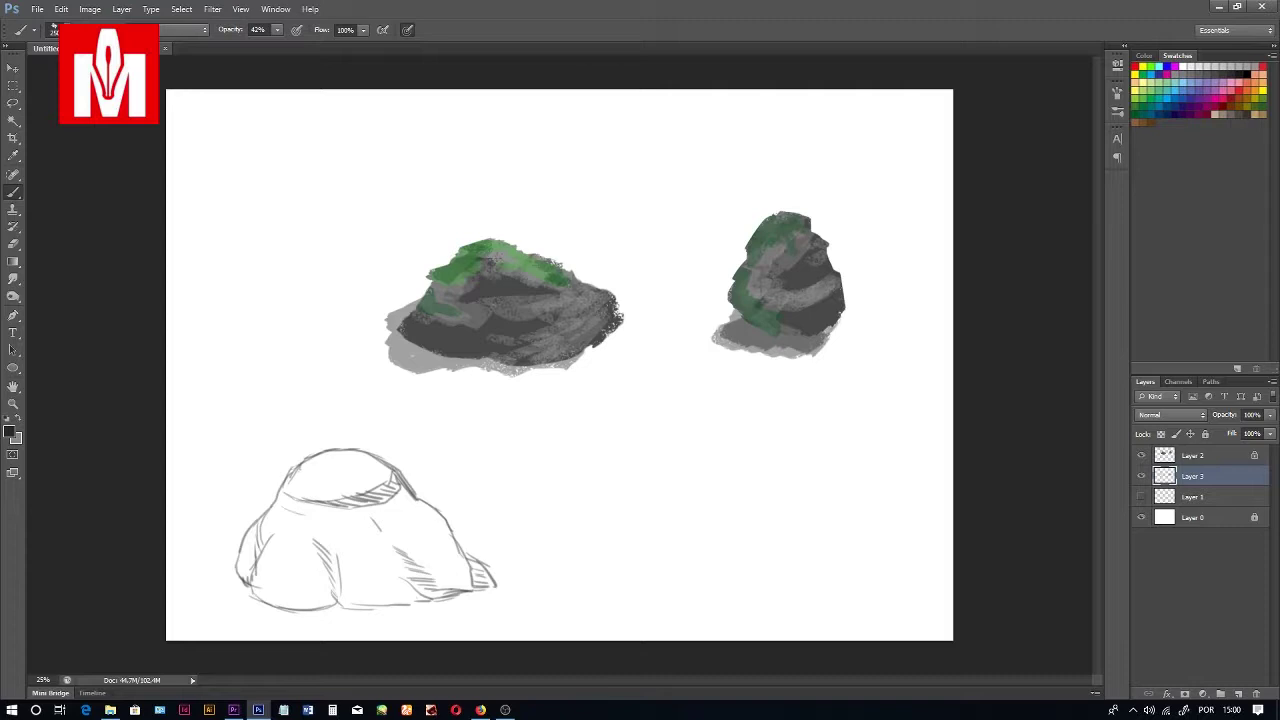
# Step: Hide the rock and shadow layers and add a new layer above them
pyautogui.click(1141, 476)
pyautogui.click(1141, 455)
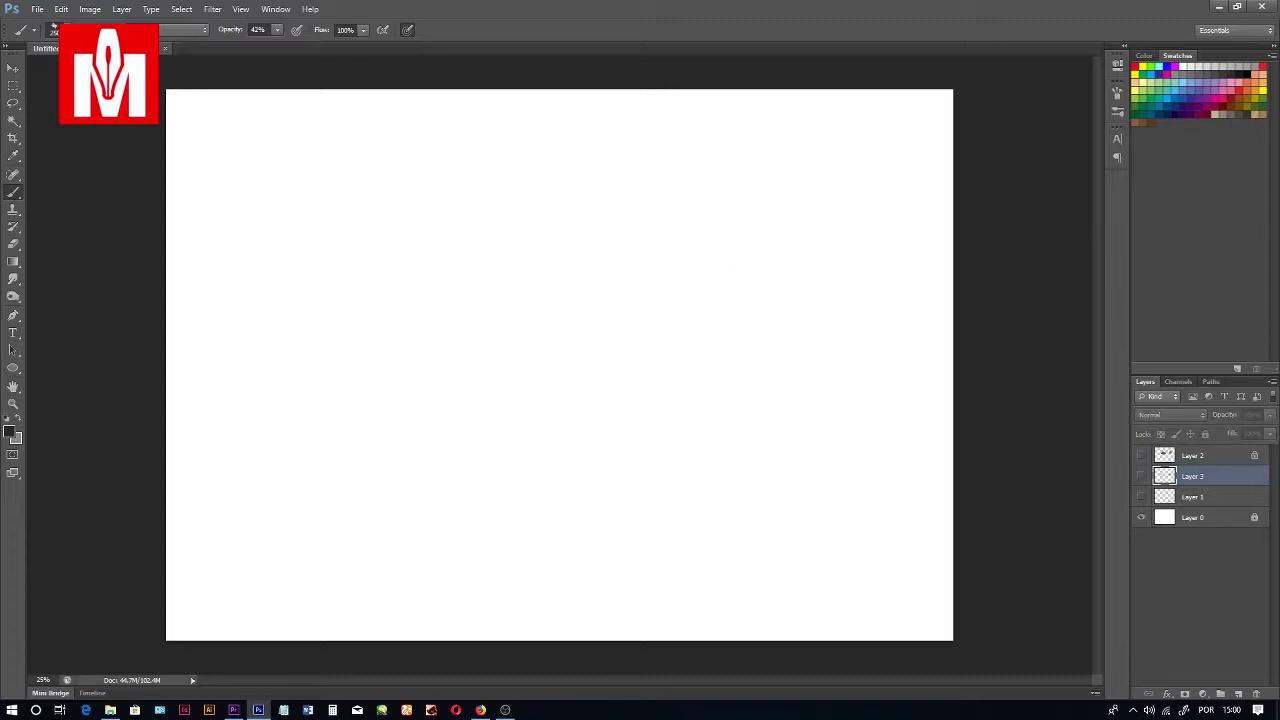
pyautogui.click(1213, 456)
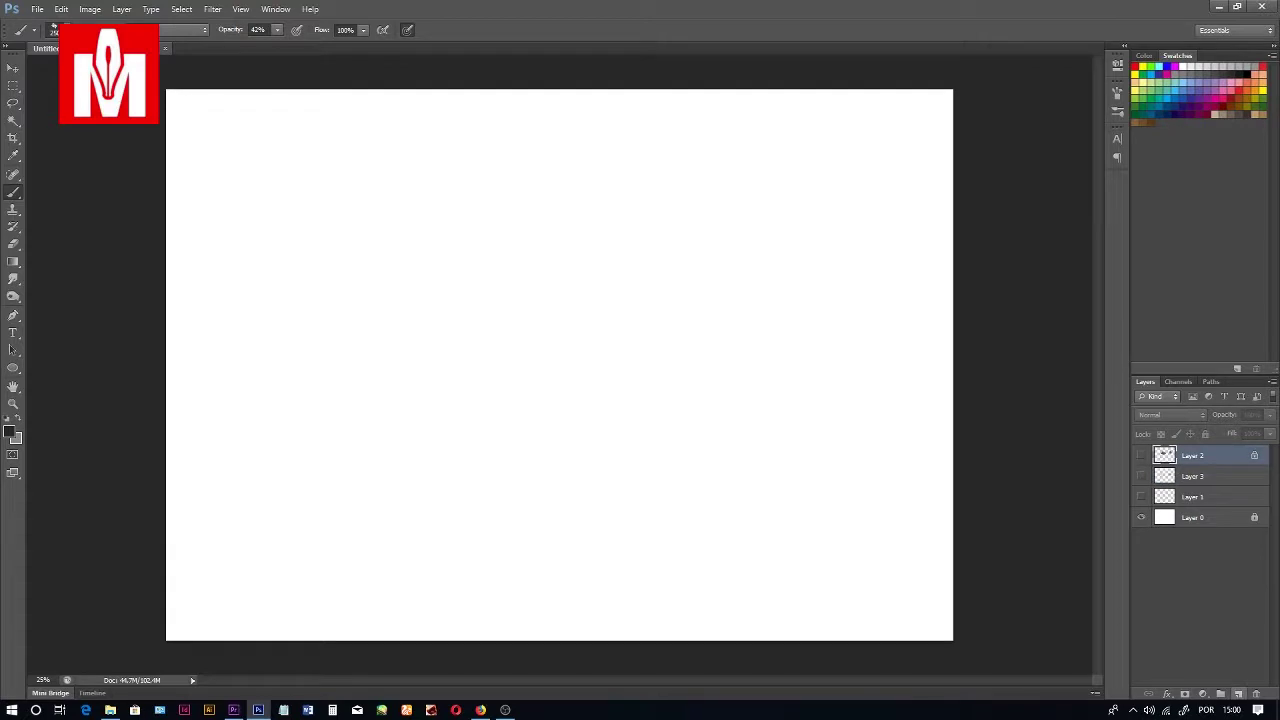
pyautogui.click(1238, 694)
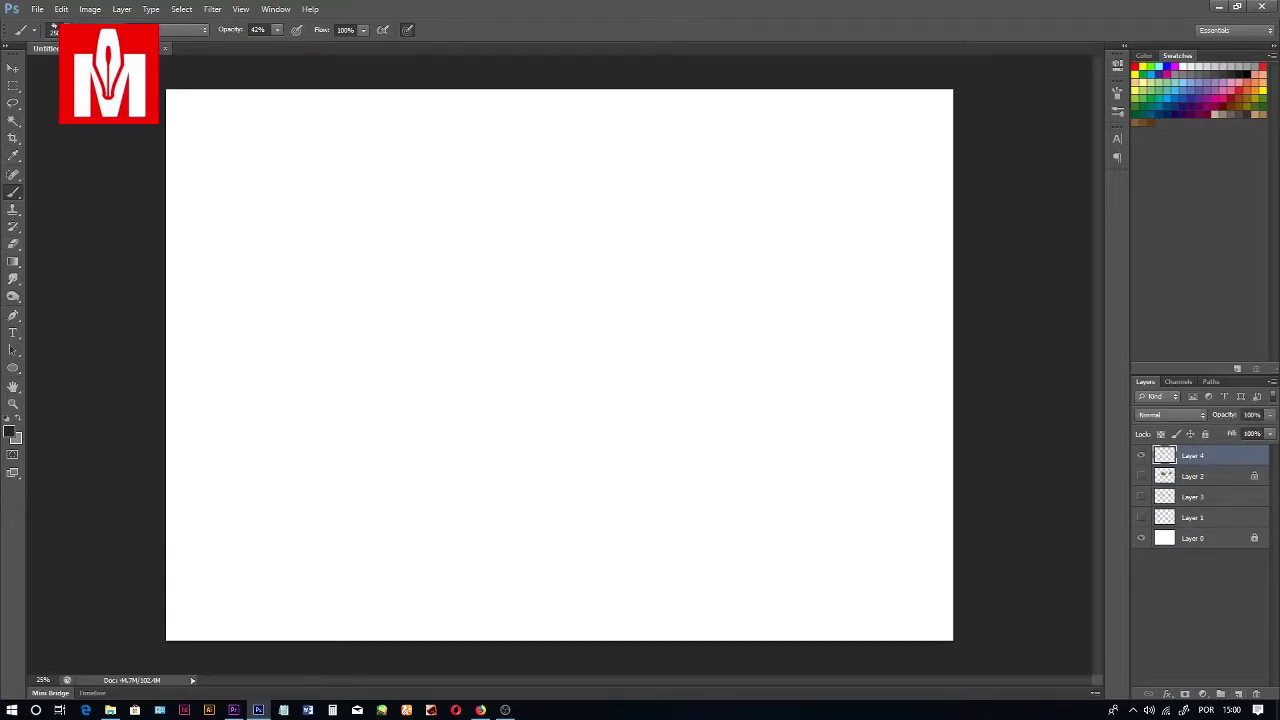
# Step: Reset the painting colour to black, choose the soft round 175 brush preset and reduce its size
pyautogui.press('d')
pyautogui.click(60, 30)
pyautogui.click(28, 302)
pyautogui.press('Return')
pyautogui.press('[')
pyautogui.press('[')
pyautogui.press('[')
pyautogui.press('[')
pyautogui.press('[')
pyautogui.press('[')
pyautogui.press('[')
pyautogui.press('[')
# Step: Sketch a figure's head, torso, leg and outstretched arm near the canvas centre, raising the brush opacity to 100%
pyautogui.moveTo(512, 281)
pyautogui.mouseDown()
pyautogui.moveTo(509, 302)
pyautogui.moveTo(515, 266)
pyautogui.moveTo(523, 294)
pyautogui.moveTo(450, 300)
pyautogui.moveTo(505, 302)
pyautogui.moveTo(494, 306)
pyautogui.moveTo(510, 350)
pyautogui.moveTo(506, 298)
pyautogui.moveTo(522, 318)
pyautogui.moveTo(502, 360)
pyautogui.mouseUp()
pyautogui.moveTo(502, 316); pyautogui.dragTo(506, 410)
pyautogui.click(277, 30)
pyautogui.moveTo(277, 45); pyautogui.dragTo(318, 45)
pyautogui.click(505, 305)
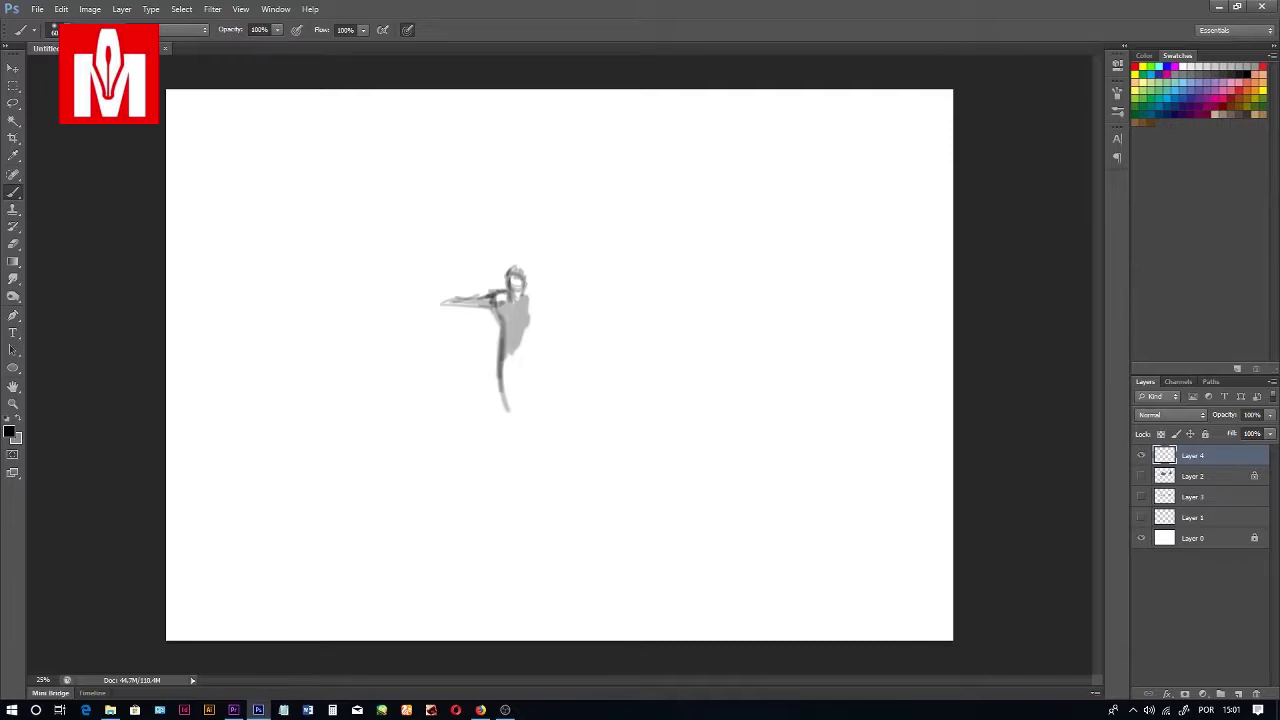
# Step: Enlarge the brush, thicken the figure's torso, arms and legs, and give the outstretched hand a sword
pyautogui.press(']')
pyautogui.press(']')
pyautogui.press(']')
pyautogui.press(']')
pyautogui.press(']')
pyautogui.press(']')
pyautogui.press(']')
pyautogui.moveTo(497, 297)
pyautogui.mouseDown()
pyautogui.moveTo(515, 333)
pyautogui.moveTo(493, 363)
pyautogui.moveTo(509, 440)
pyautogui.mouseUp()
pyautogui.moveTo(503, 376); pyautogui.dragTo(508, 440)
pyautogui.moveTo(509, 350)
pyautogui.mouseDown()
pyautogui.moveTo(523, 399)
pyautogui.moveTo(519, 430)
pyautogui.moveTo(498, 420)
pyautogui.moveTo(506, 458)
pyautogui.mouseUp()
pyautogui.moveTo(494, 301)
pyautogui.mouseDown()
pyautogui.moveTo(433, 304)
pyautogui.moveTo(497, 344)
pyautogui.moveTo(540, 340)
pyautogui.moveTo(536, 370)
pyautogui.mouseUp()
pyautogui.moveTo(522, 302)
pyautogui.mouseDown()
pyautogui.moveTo(540, 358)
pyautogui.moveTo(520, 314)
pyautogui.mouseUp()
pyautogui.moveTo(434, 301)
pyautogui.mouseDown()
pyautogui.moveTo(374, 318)
pyautogui.moveTo(437, 310)
pyautogui.moveTo(390, 314)
pyautogui.mouseUp()
# Step: Outline a cape billowing above the figure's shoulders and darken the head, chest and foot with grey and black strokes
pyautogui.moveTo(496, 298)
pyautogui.mouseDown()
pyautogui.moveTo(496, 232)
pyautogui.moveTo(479, 207)
pyautogui.moveTo(560, 210)
pyautogui.moveTo(546, 295)
pyautogui.mouseUp()
pyautogui.moveTo(498, 224)
pyautogui.mouseDown()
pyautogui.moveTo(452, 238)
pyautogui.moveTo(492, 290)
pyautogui.mouseUp()
pyautogui.moveTo(540, 244); pyautogui.dragTo(556, 286)
pyautogui.moveTo(552, 284)
pyautogui.mouseDown()
pyautogui.moveTo(494, 382)
pyautogui.moveTo(478, 290)
pyautogui.moveTo(534, 300)
pyautogui.moveTo(507, 284)
pyautogui.mouseUp()
pyautogui.moveTo(511, 270)
pyautogui.mouseDown()
pyautogui.moveTo(502, 285)
pyautogui.moveTo(516, 286)
pyautogui.mouseUp()
pyautogui.moveTo(516, 276)
pyautogui.mouseDown()
pyautogui.moveTo(525, 284)
pyautogui.moveTo(510, 262)
pyautogui.moveTo(494, 338)
pyautogui.mouseUp()
pyautogui.moveTo(504, 352)
pyautogui.mouseDown()
pyautogui.moveTo(502, 370)
pyautogui.moveTo(490, 346)
pyautogui.moveTo(513, 347)
pyautogui.moveTo(523, 315)
pyautogui.mouseUp()
pyautogui.keyDown('alt'); pyautogui.click(500, 377); pyautogui.keyUp('alt')
pyautogui.moveTo(527, 299); pyautogui.dragTo(531, 316)
pyautogui.moveTo(506, 454); pyautogui.dragTo(508, 461)
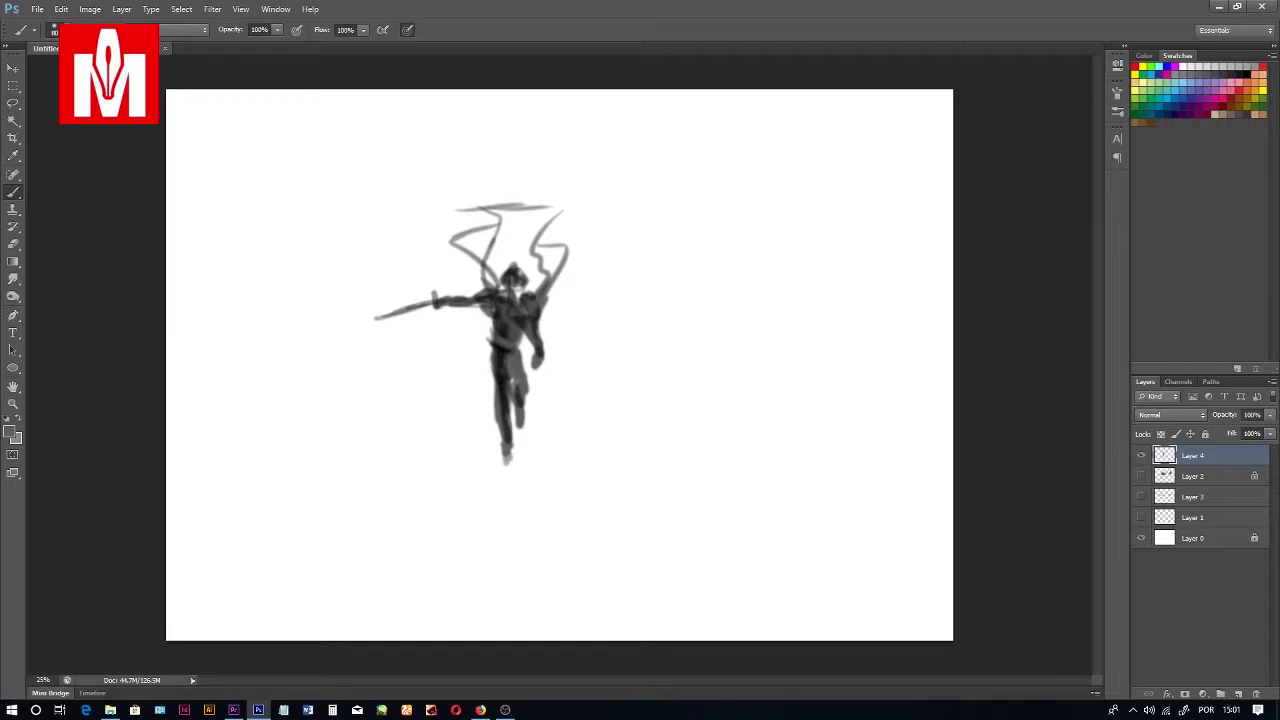
# Step: Fill the figure's cape with light grey using a larger brush
pyautogui.press(']')
pyautogui.moveTo(533, 284); pyautogui.dragTo(534, 267)
pyautogui.moveTo(530, 222)
pyautogui.mouseDown()
pyautogui.moveTo(484, 243)
pyautogui.moveTo(477, 232)
pyautogui.moveTo(556, 210)
pyautogui.mouseUp()
pyautogui.moveTo(560, 256); pyautogui.dragTo(548, 290)
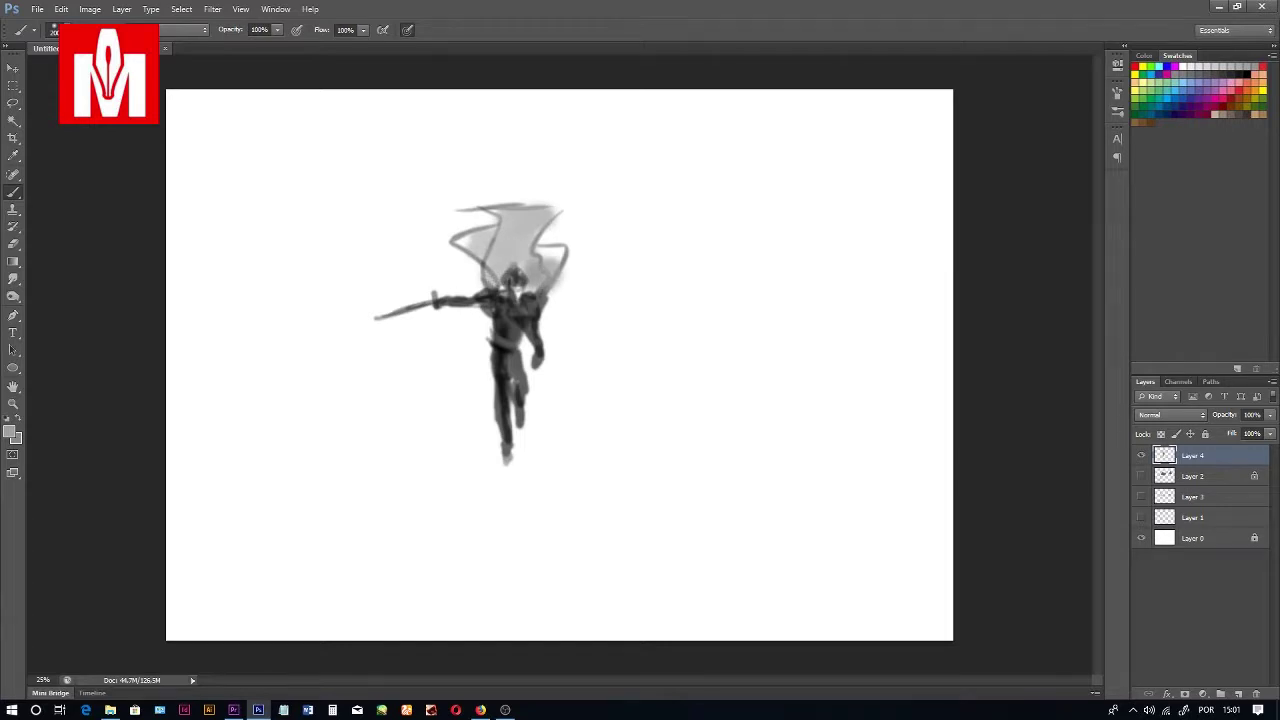
# Step: Move the figure and scale it down to roughly two thirds of its size near the canvas centre
pyautogui.press('v')
pyautogui.moveTo(524, 270); pyautogui.dragTo(571, 275)
pyautogui.hotkey('ctrl', 't')
pyautogui.moveTo(615, 205); pyautogui.dragTo(563, 283)
pyautogui.moveTo(520, 360); pyautogui.dragTo(535, 354)
pyautogui.press('Return')
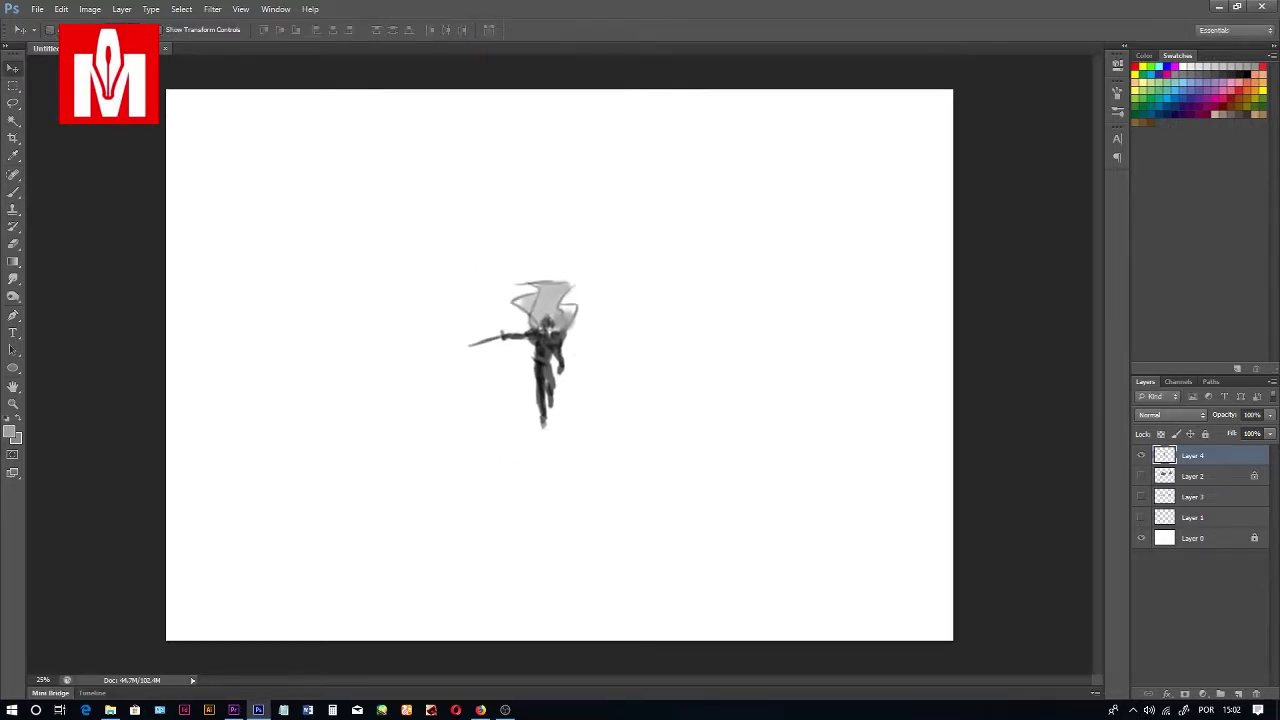
# Step: Draw a black horizon line across the canvas and a vertical centre line, crossing at the figure's chest
pyautogui.press('b')
pyautogui.press('d')
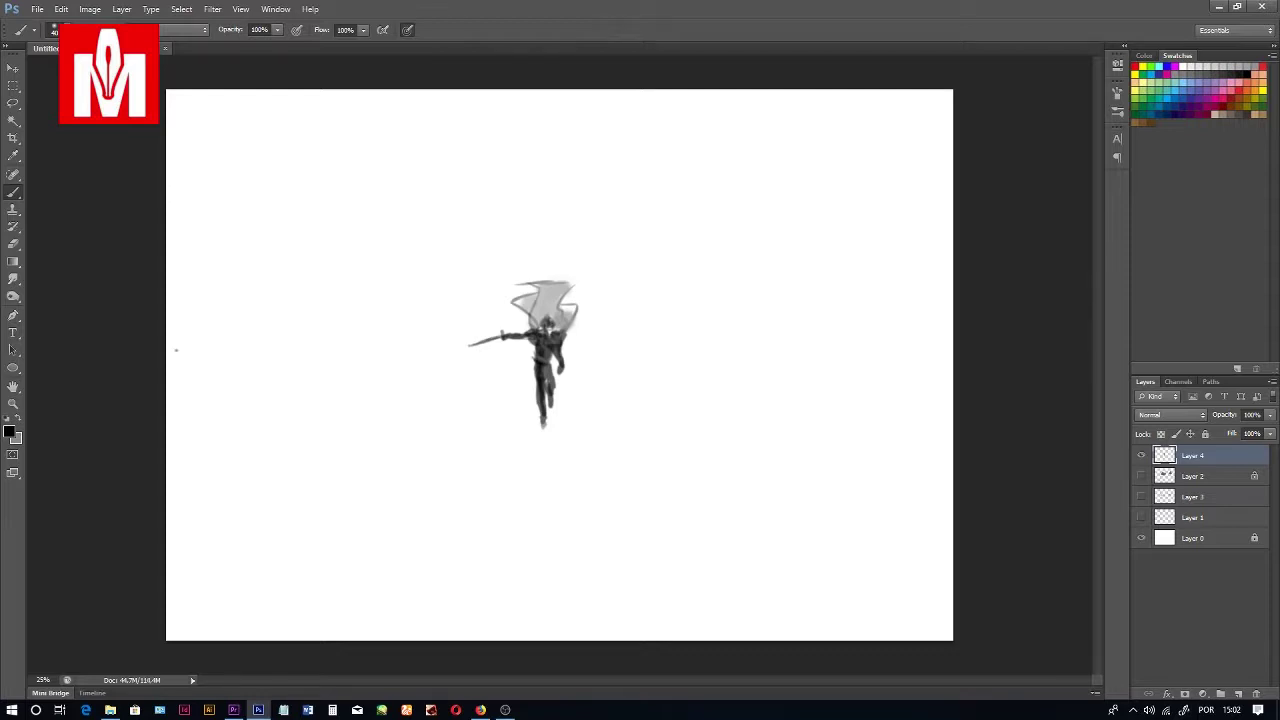
pyautogui.moveTo(176, 349); pyautogui.dragTo(953, 349)
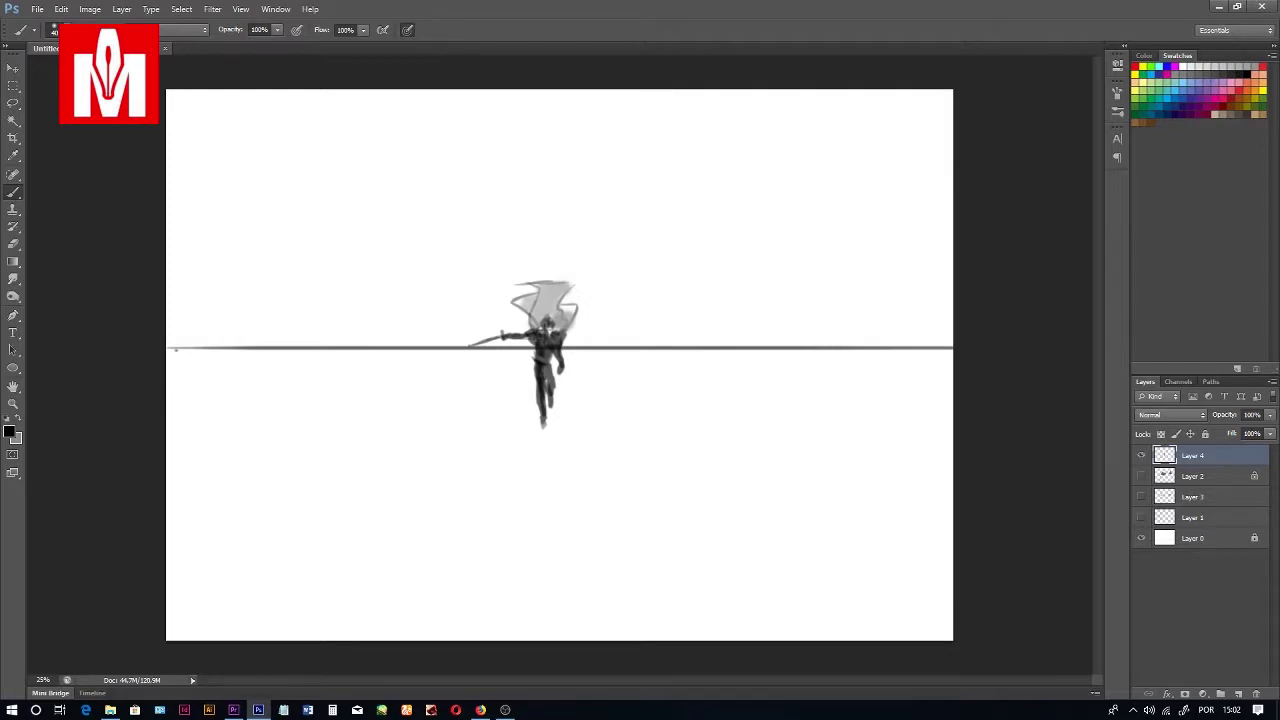
pyautogui.moveTo(552, 98); pyautogui.dragTo(552, 640)
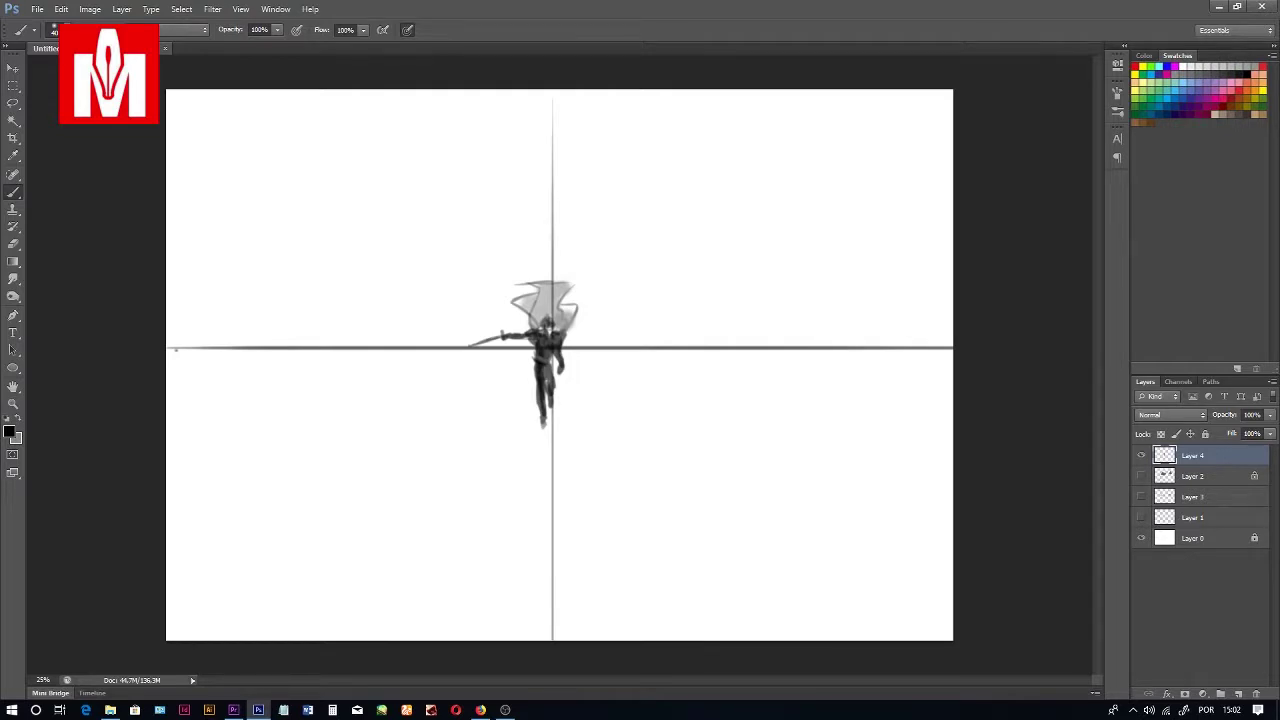
# Step: Sketch perspective guides from both horizon ends to the vertical line's lower end and to a point below the figure's feet
pyautogui.moveTo(222, 388); pyautogui.dragTo(525, 638)
pyautogui.moveTo(180, 356)
pyautogui.mouseDown()
pyautogui.moveTo(552, 640)
pyautogui.moveTo(952, 336)
pyautogui.mouseUp()
pyautogui.moveTo(195, 360); pyautogui.dragTo(488, 470)
pyautogui.hotkey('ctrl', 'z')
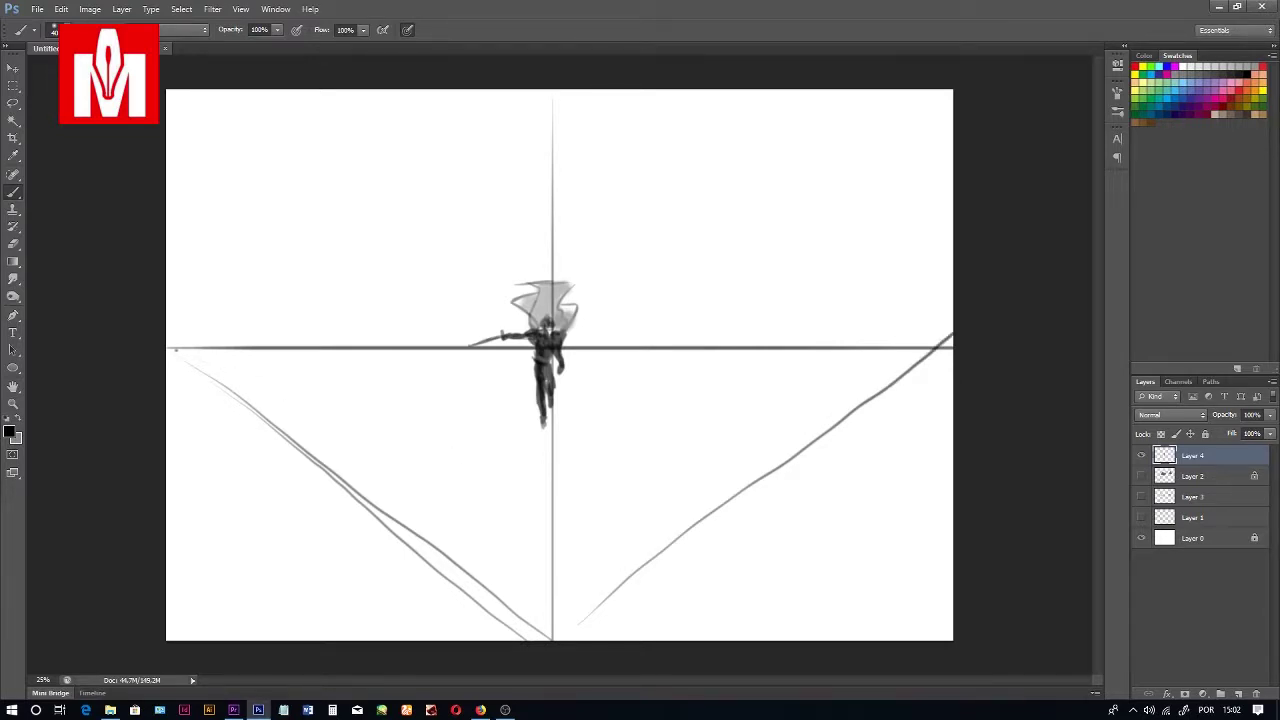
pyautogui.moveTo(245, 372); pyautogui.dragTo(552, 490)
pyautogui.hotkey('ctrl', 'z')
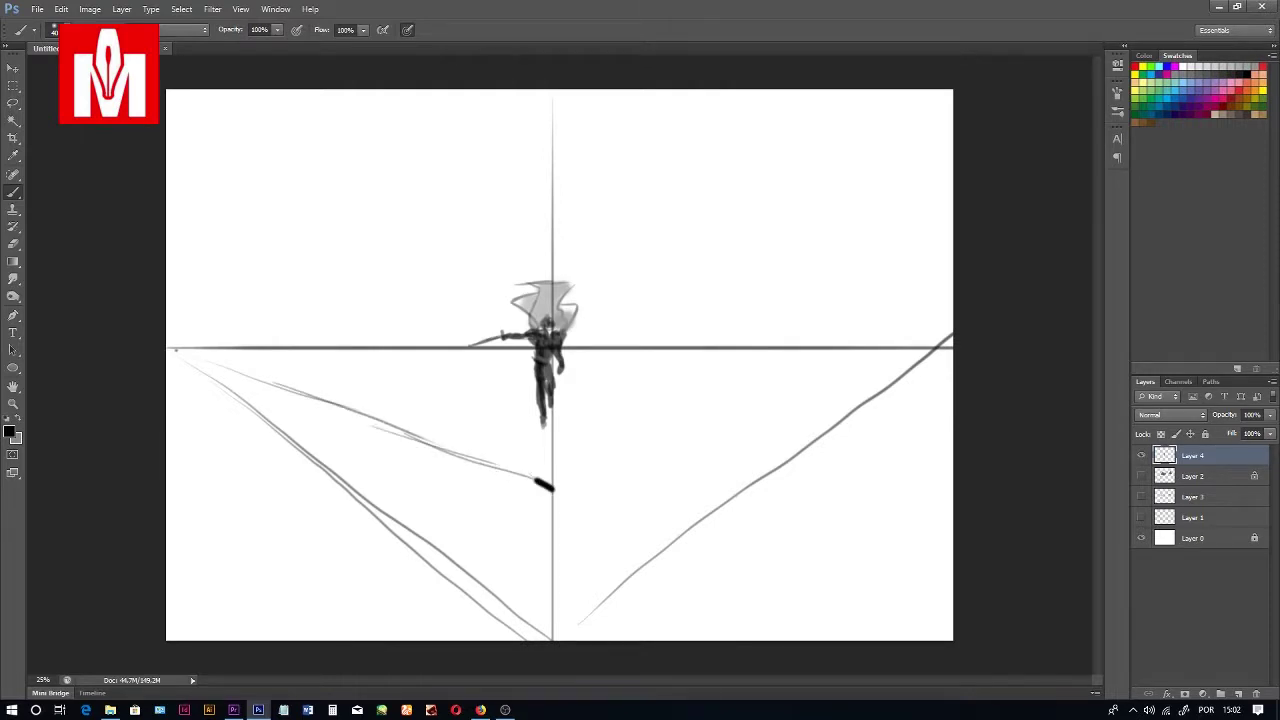
pyautogui.hotkey('ctrl', 'z')
pyautogui.moveTo(532, 477)
pyautogui.mouseDown()
pyautogui.moveTo(561, 488)
pyautogui.moveTo(935, 358)
pyautogui.mouseUp()
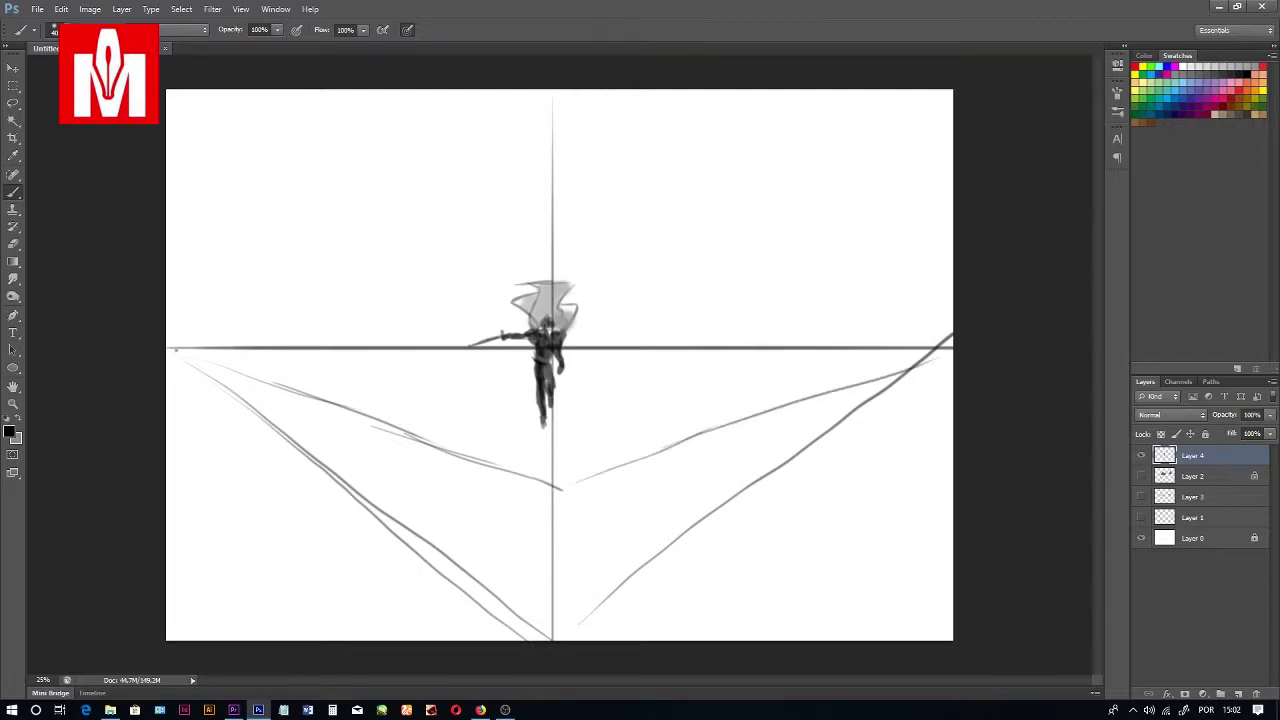
# Step: Outline a jagged, downward-pointing rock platform under the figure and erase the perspective guides around it
pyautogui.moveTo(604, 350)
pyautogui.mouseDown()
pyautogui.moveTo(626, 380)
pyautogui.moveTo(692, 434)
pyautogui.moveTo(560, 638)
pyautogui.moveTo(520, 615)
pyautogui.moveTo(395, 428)
pyautogui.moveTo(512, 358)
pyautogui.mouseUp()
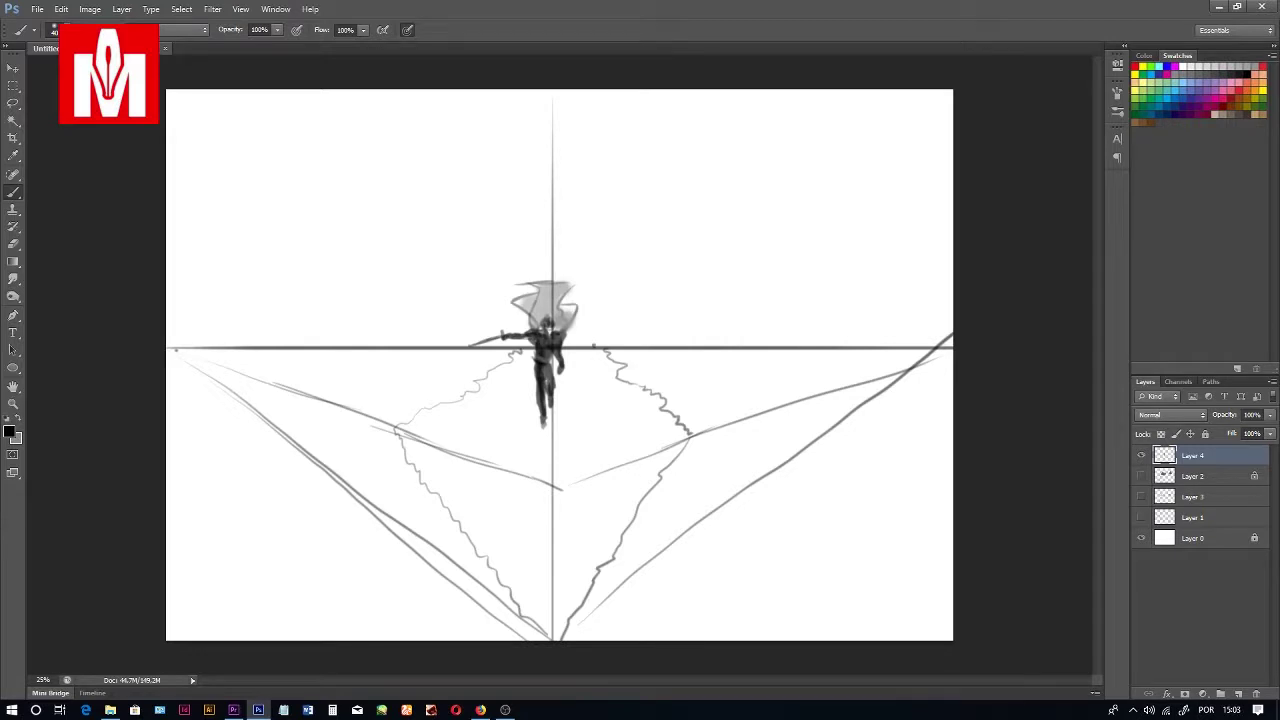
pyautogui.moveTo(176, 352)
pyautogui.mouseDown()
pyautogui.moveTo(510, 632)
pyautogui.moveTo(476, 578)
pyautogui.mouseUp()
pyautogui.moveTo(384, 424); pyautogui.dragTo(176, 348)
pyautogui.moveTo(410, 436); pyautogui.dragTo(560, 490)
pyautogui.moveTo(406, 434)
pyautogui.mouseDown()
pyautogui.moveTo(510, 471)
pyautogui.moveTo(664, 449)
pyautogui.mouseUp()
pyautogui.moveTo(556, 490)
pyautogui.mouseDown()
pyautogui.moveTo(551, 404)
pyautogui.moveTo(544, 422)
pyautogui.mouseUp()
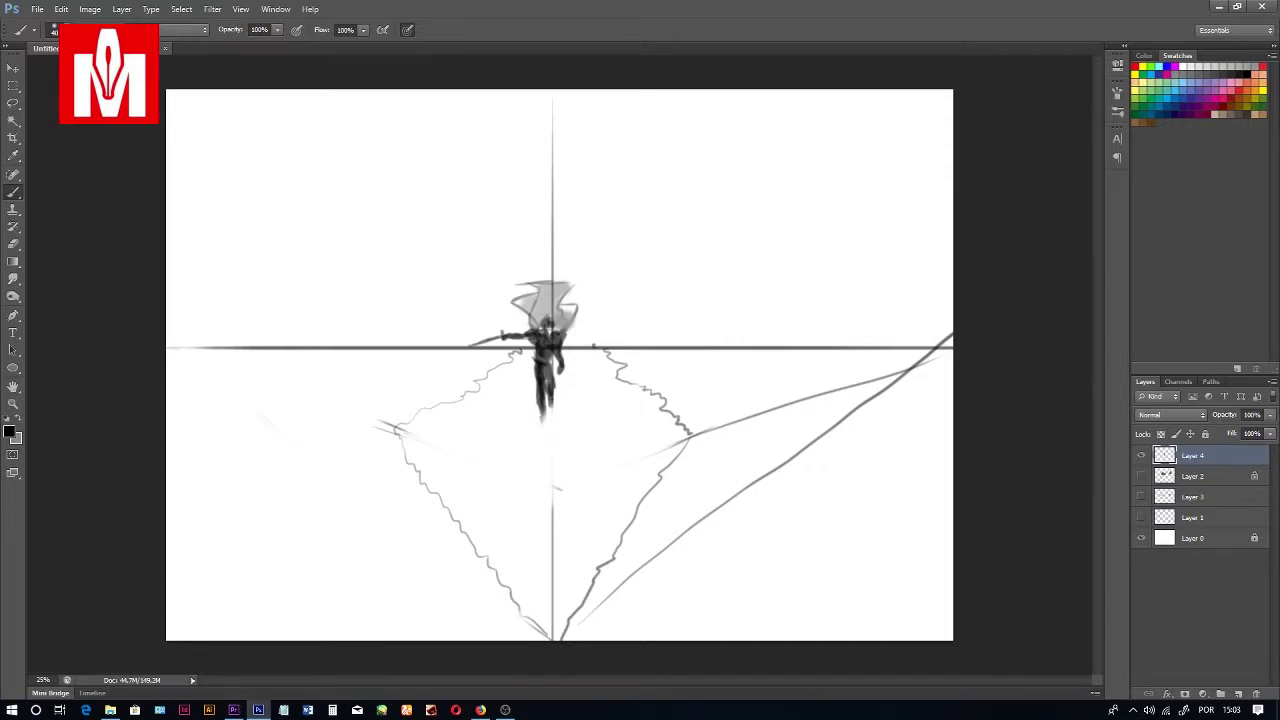
pyautogui.moveTo(720, 508)
pyautogui.mouseDown()
pyautogui.moveTo(908, 370)
pyautogui.moveTo(880, 375)
pyautogui.moveTo(925, 355)
pyautogui.mouseUp()
pyautogui.moveTo(856, 384); pyautogui.dragTo(690, 437)
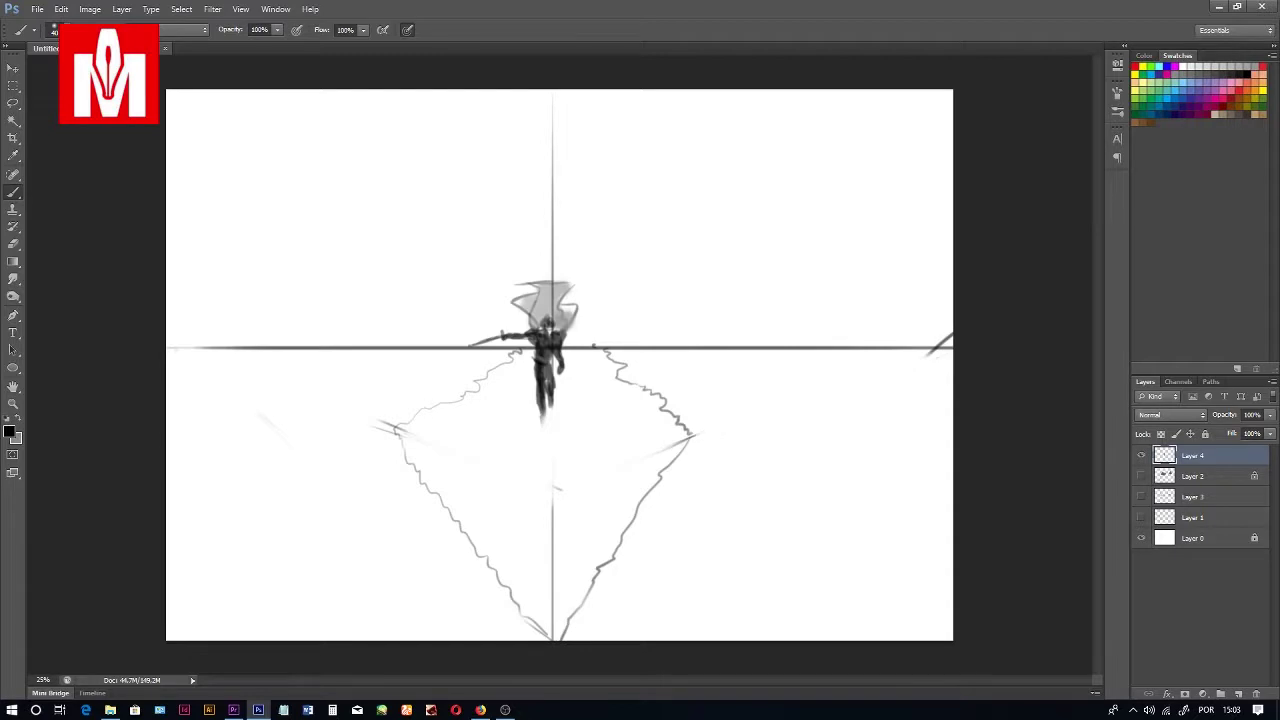
# Step: Fill the rock platform's top surface with light grey sampled from the cape
pyautogui.keyDown('alt'); pyautogui.click(549, 302); pyautogui.keyUp('alt')
pyautogui.moveTo(420, 430)
pyautogui.mouseDown()
pyautogui.moveTo(545, 470)
pyautogui.moveTo(460, 410)
pyautogui.moveTo(525, 340)
pyautogui.moveTo(535, 440)
pyautogui.moveTo(585, 370)
pyautogui.moveTo(605, 390)
pyautogui.moveTo(560, 440)
pyautogui.moveTo(625, 468)
pyautogui.moveTo(665, 405)
pyautogui.moveTo(590, 388)
pyautogui.mouseUp()
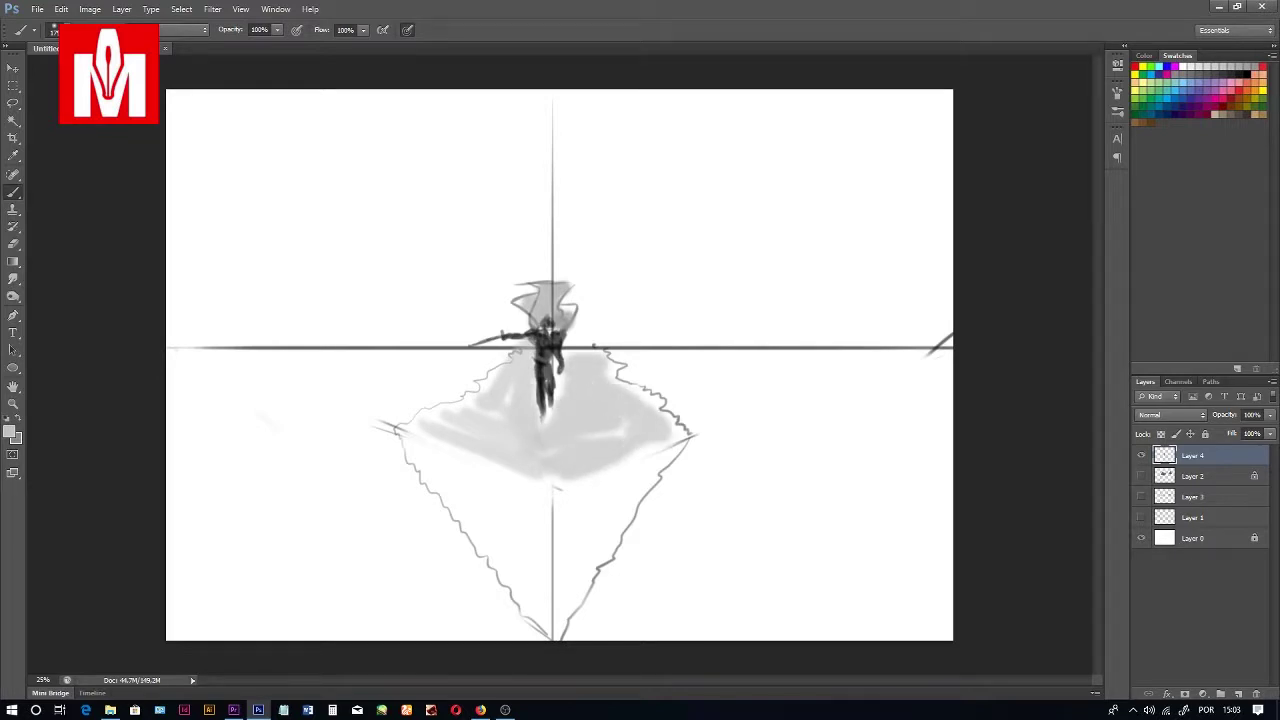
# Step: Add a new layer beneath the figure layer and shade the platform's side faces in darker greys toward the lower tip
pyautogui.click(1204, 476)
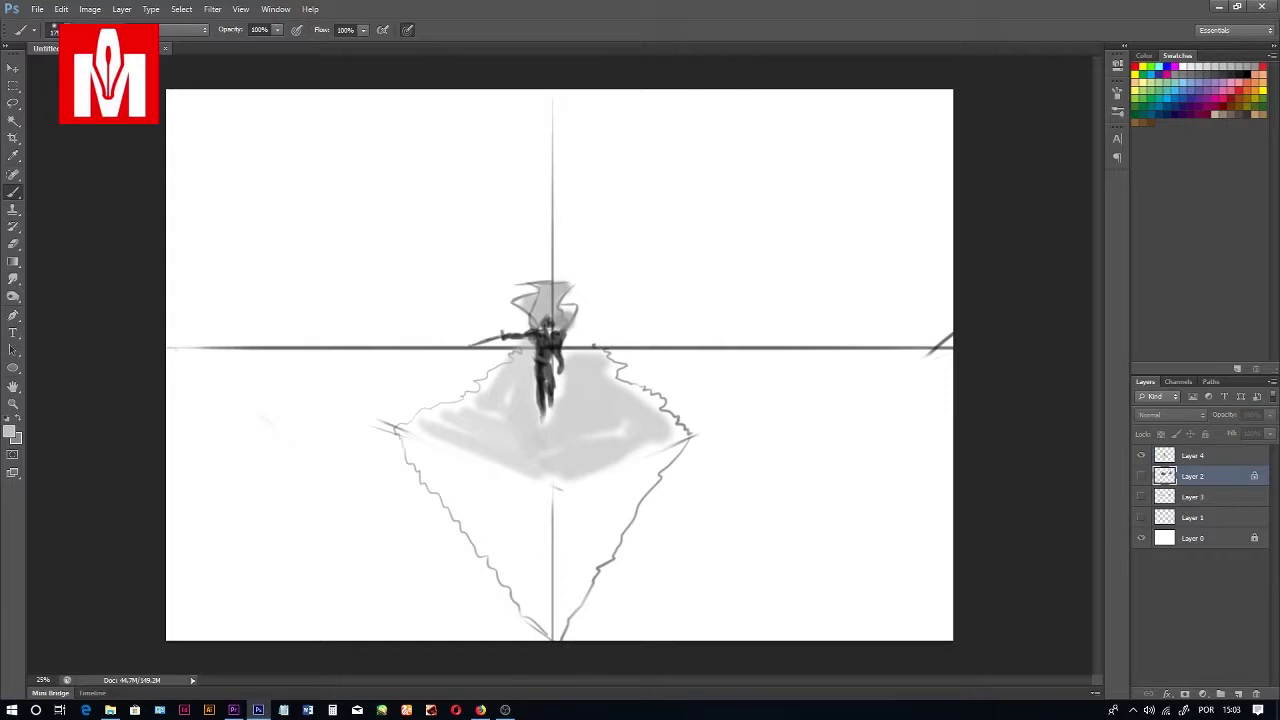
pyautogui.click(1238, 694)
pyautogui.moveTo(556, 366)
pyautogui.mouseDown()
pyautogui.moveTo(554, 412)
pyautogui.moveTo(530, 370)
pyautogui.moveTo(645, 428)
pyautogui.moveTo(498, 446)
pyautogui.moveTo(460, 412)
pyautogui.moveTo(436, 420)
pyautogui.moveTo(466, 509)
pyautogui.moveTo(525, 500)
pyautogui.moveTo(532, 612)
pyautogui.moveTo(512, 550)
pyautogui.moveTo(505, 590)
pyautogui.moveTo(562, 630)
pyautogui.moveTo(600, 545)
pyautogui.moveTo(560, 515)
pyautogui.mouseUp()
pyautogui.moveTo(445, 450)
pyautogui.mouseDown()
pyautogui.moveTo(571, 514)
pyautogui.moveTo(583, 535)
pyautogui.moveTo(520, 545)
pyautogui.moveTo(486, 508)
pyautogui.mouseUp()
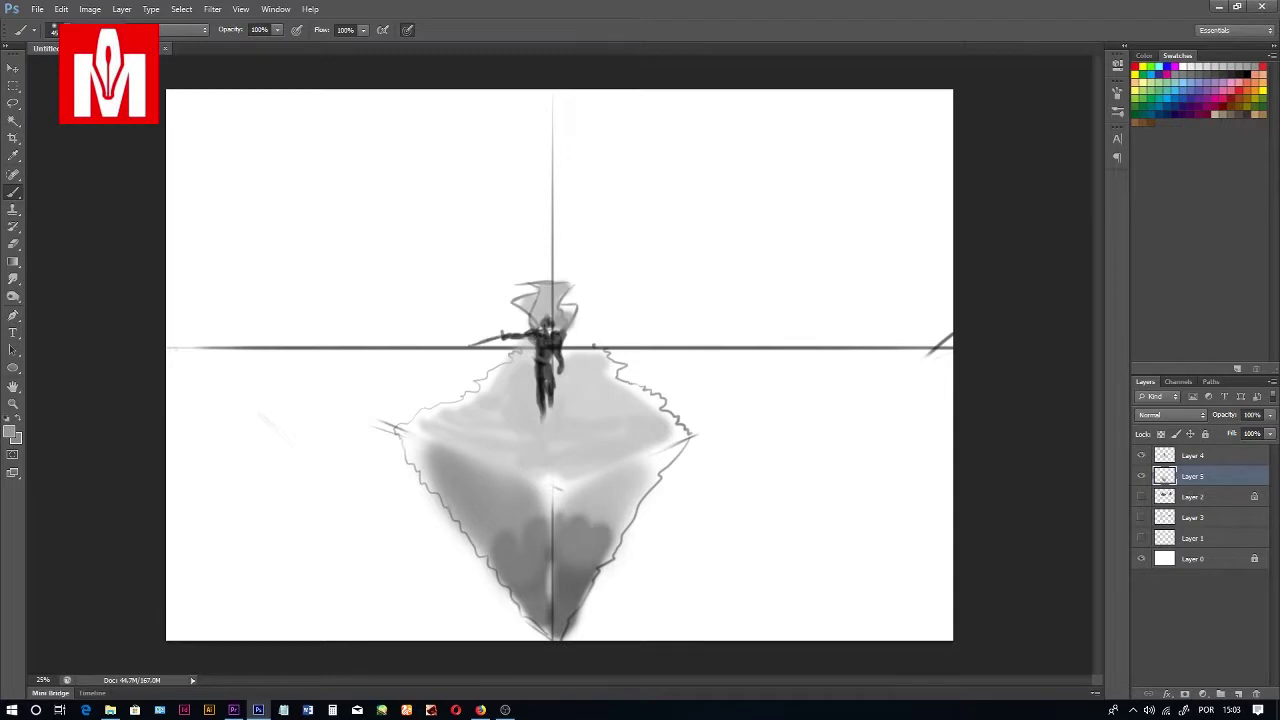
# Step: Draw light grey perspective guides from both upper canvas corners converging at the figure
pyautogui.moveTo(630, 296); pyautogui.dragTo(818, 171)
pyautogui.moveTo(704, 242); pyautogui.dragTo(952, 95)
pyautogui.moveTo(170, 92); pyautogui.dragTo(522, 332)
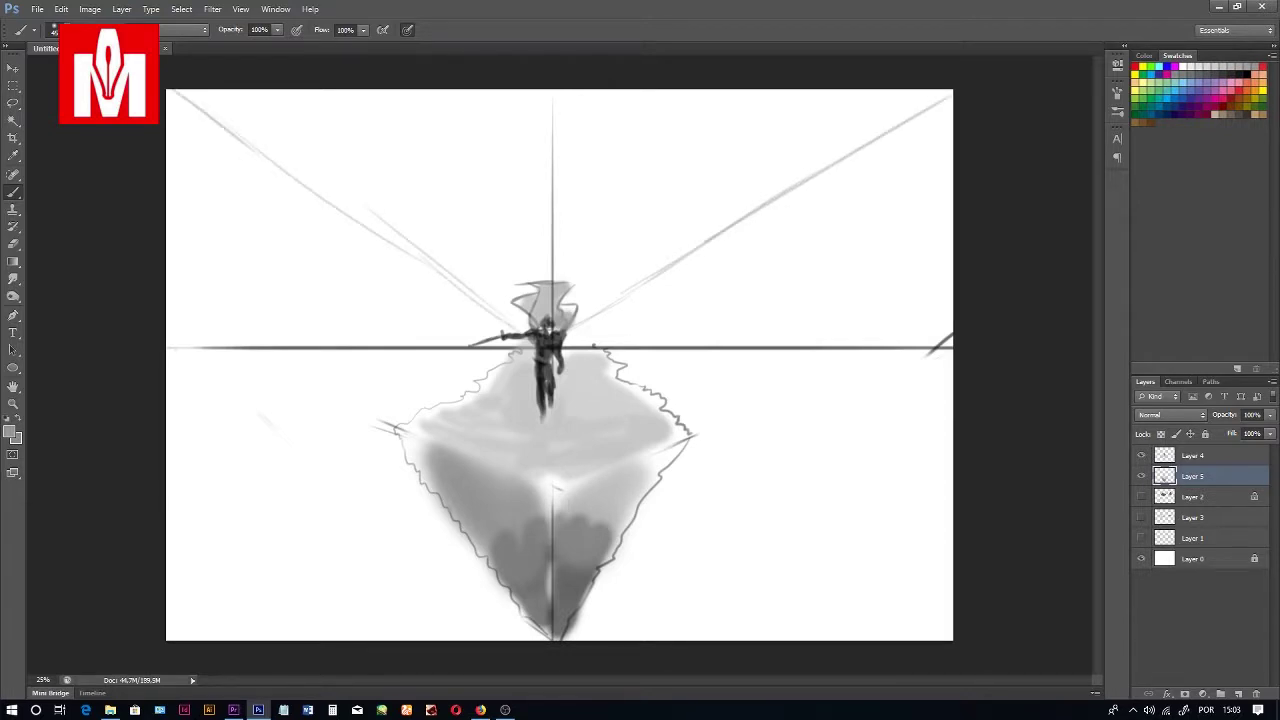
# Step: Sketch a rugged cliff ridge along the left guide with vertical cliff edges dropping to the horizon
pyautogui.moveTo(484, 304); pyautogui.dragTo(397, 242)
pyautogui.moveTo(224, 110)
pyautogui.mouseDown()
pyautogui.moveTo(362, 222)
pyautogui.moveTo(370, 338)
pyautogui.mouseUp()
pyautogui.moveTo(417, 256)
pyautogui.mouseDown()
pyautogui.moveTo(420, 342)
pyautogui.moveTo(446, 350)
pyautogui.mouseUp()
pyautogui.moveTo(292, 178); pyautogui.dragTo(278, 346)
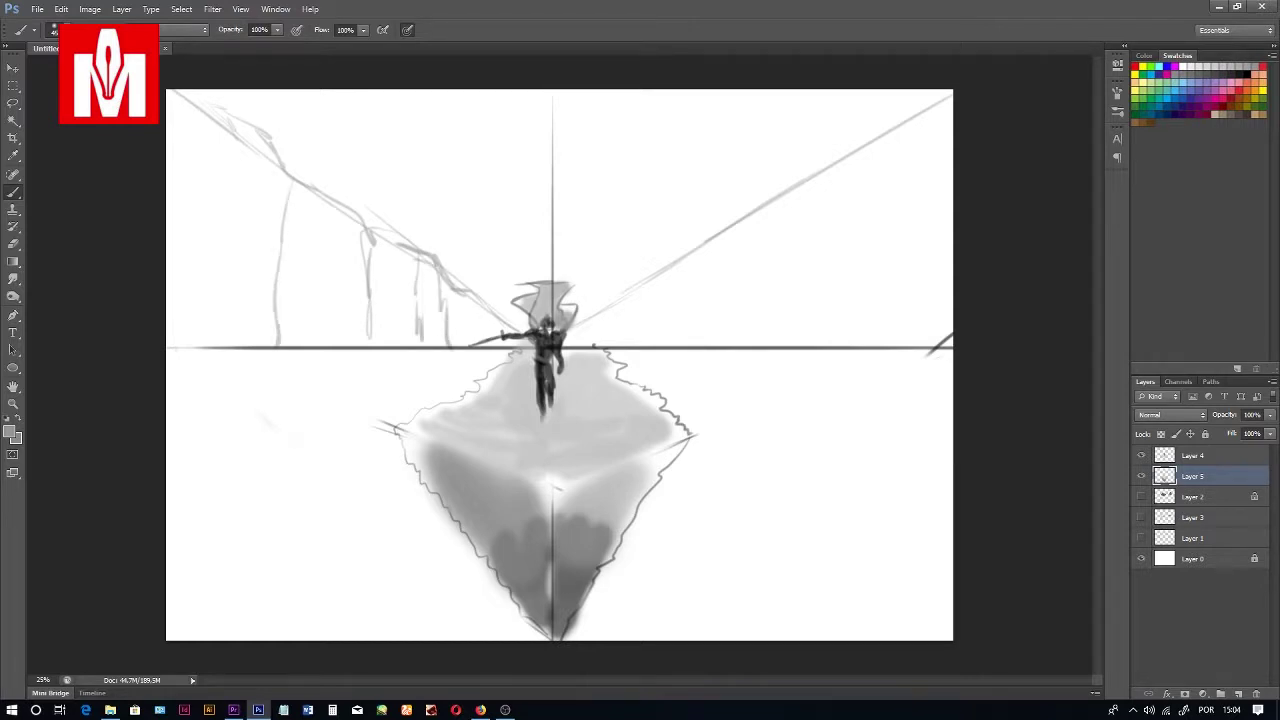
# Step: Draw vertical cliff edges dropping from the right guide, extending the largest one well below the horizon
pyautogui.moveTo(605, 310); pyautogui.dragTo(618, 348)
pyautogui.moveTo(660, 278); pyautogui.dragTo(672, 354)
pyautogui.moveTo(732, 228)
pyautogui.mouseDown()
pyautogui.moveTo(752, 372)
pyautogui.moveTo(792, 504)
pyautogui.mouseUp()
pyautogui.moveTo(760, 362); pyautogui.dragTo(794, 566)
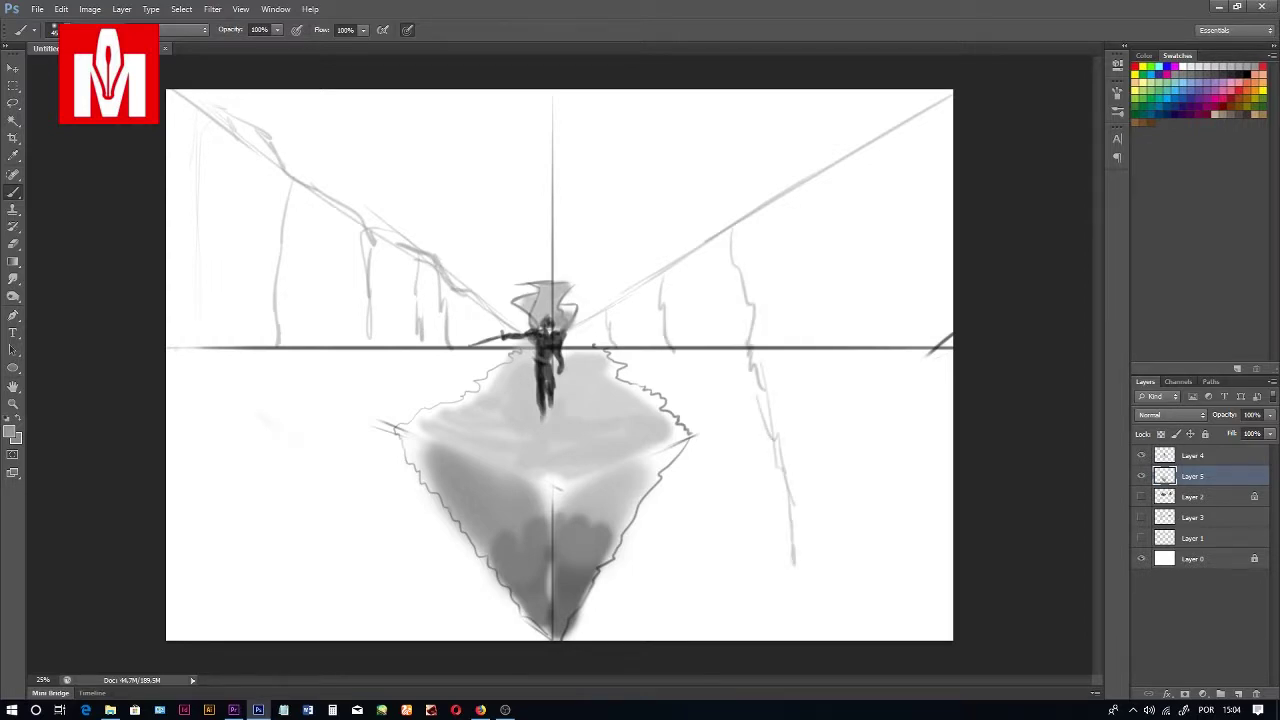
# Step: Draw long curved canyon-wall contours on both sides, sweeping down and inward toward the platform's lower tip
pyautogui.moveTo(740, 350)
pyautogui.mouseDown()
pyautogui.moveTo(720, 494)
pyautogui.moveTo(666, 638)
pyautogui.mouseUp()
pyautogui.moveTo(718, 500)
pyautogui.mouseDown()
pyautogui.moveTo(676, 606)
pyautogui.moveTo(774, 472)
pyautogui.moveTo(846, 222)
pyautogui.moveTo(848, 156)
pyautogui.mouseUp()
pyautogui.moveTo(824, 452)
pyautogui.mouseDown()
pyautogui.moveTo(738, 560)
pyautogui.moveTo(912, 193)
pyautogui.mouseUp()
pyautogui.moveTo(274, 320)
pyautogui.mouseDown()
pyautogui.moveTo(332, 488)
pyautogui.moveTo(460, 624)
pyautogui.moveTo(392, 474)
pyautogui.moveTo(366, 300)
pyautogui.mouseUp()
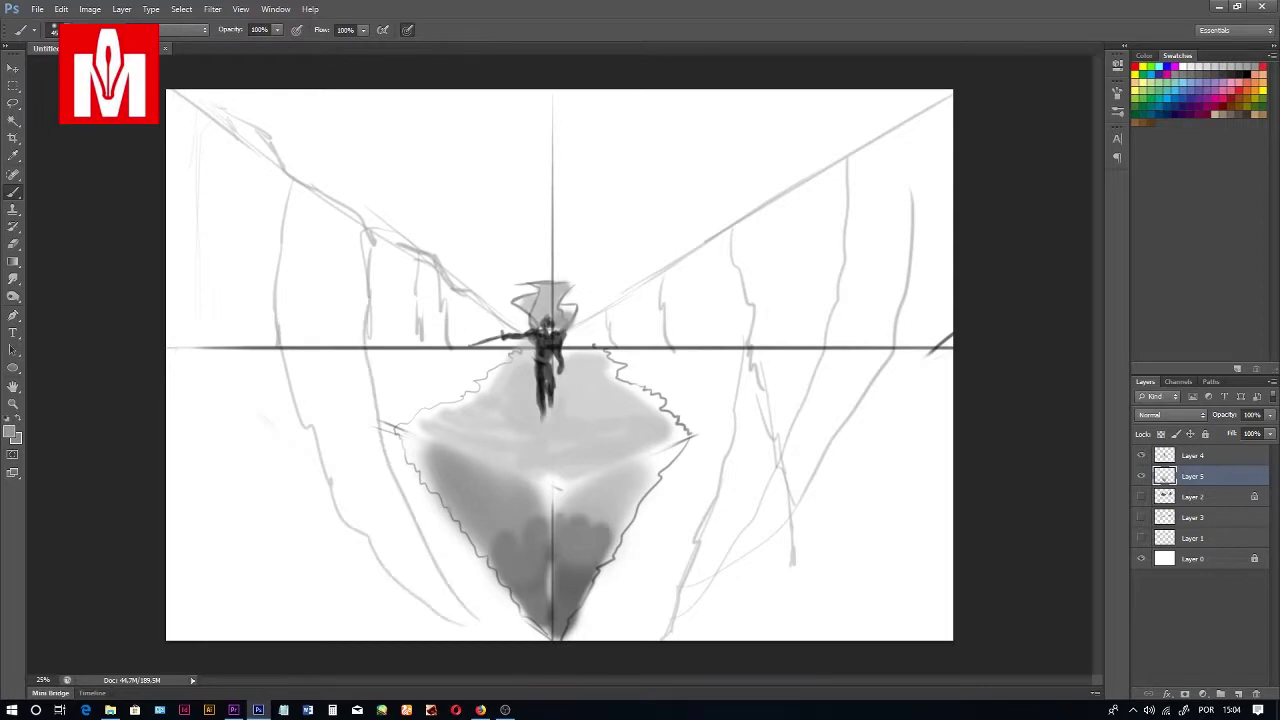
pyautogui.moveTo(198, 190)
pyautogui.mouseDown()
pyautogui.moveTo(194, 272)
pyautogui.moveTo(238, 466)
pyautogui.mouseUp()
pyautogui.moveTo(180, 378)
pyautogui.mouseDown()
pyautogui.moveTo(335, 586)
pyautogui.moveTo(430, 640)
pyautogui.mouseUp()
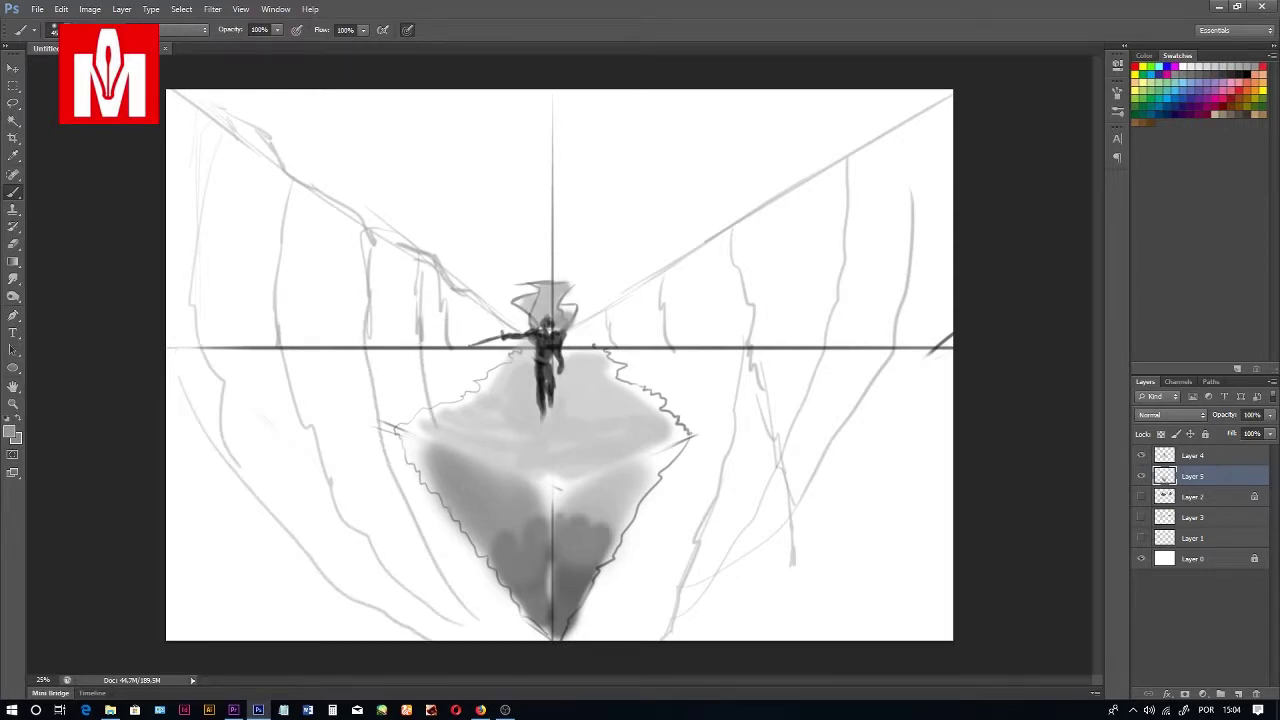
# Step: Add thin crack lines and surface detail to the rock platform's top
pyautogui.moveTo(502, 412)
pyautogui.mouseDown()
pyautogui.moveTo(508, 446)
pyautogui.moveTo(452, 412)
pyautogui.moveTo(504, 438)
pyautogui.mouseUp()
pyautogui.moveTo(606, 354); pyautogui.dragTo(630, 384)
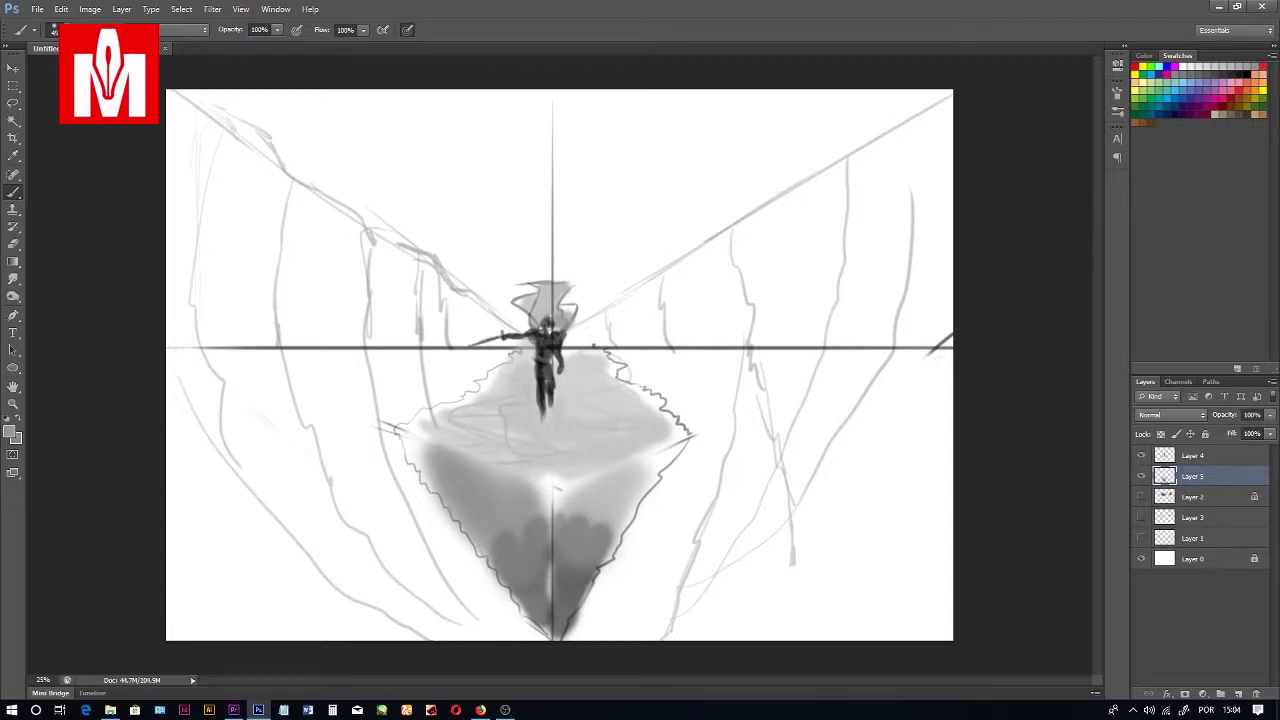
# Step: Shade the lower canyon walls on both sides of the platform with a large soft brush in grey sampled from the platform's underside
pyautogui.moveTo(170, 517); pyautogui.dragTo(262, 636)
pyautogui.keyDown('alt'); pyautogui.click(512, 550); pyautogui.keyUp('alt')
pyautogui.press(']')
pyautogui.press(']')
pyautogui.press(']')
pyautogui.press(']')
pyautogui.press(']')
pyautogui.press(']')
pyautogui.press(']')
pyautogui.moveTo(502, 620)
pyautogui.mouseDown()
pyautogui.moveTo(457, 571)
pyautogui.moveTo(488, 617)
pyautogui.mouseUp()
pyautogui.moveTo(520, 648)
pyautogui.mouseDown()
pyautogui.moveTo(274, 443)
pyautogui.moveTo(257, 480)
pyautogui.moveTo(214, 509)
pyautogui.moveTo(254, 630)
pyautogui.mouseUp()
pyautogui.moveTo(596, 624)
pyautogui.mouseDown()
pyautogui.moveTo(709, 429)
pyautogui.moveTo(771, 414)
pyautogui.moveTo(780, 600)
pyautogui.mouseUp()
pyautogui.moveTo(895, 408)
pyautogui.mouseDown()
pyautogui.moveTo(703, 656)
pyautogui.moveTo(915, 464)
pyautogui.moveTo(795, 665)
pyautogui.moveTo(920, 560)
pyautogui.mouseUp()
# Step: Dab soft patches of sampled grey into the sky on both sides of the vertical center line
pyautogui.press('i')
pyautogui.click(500, 529)
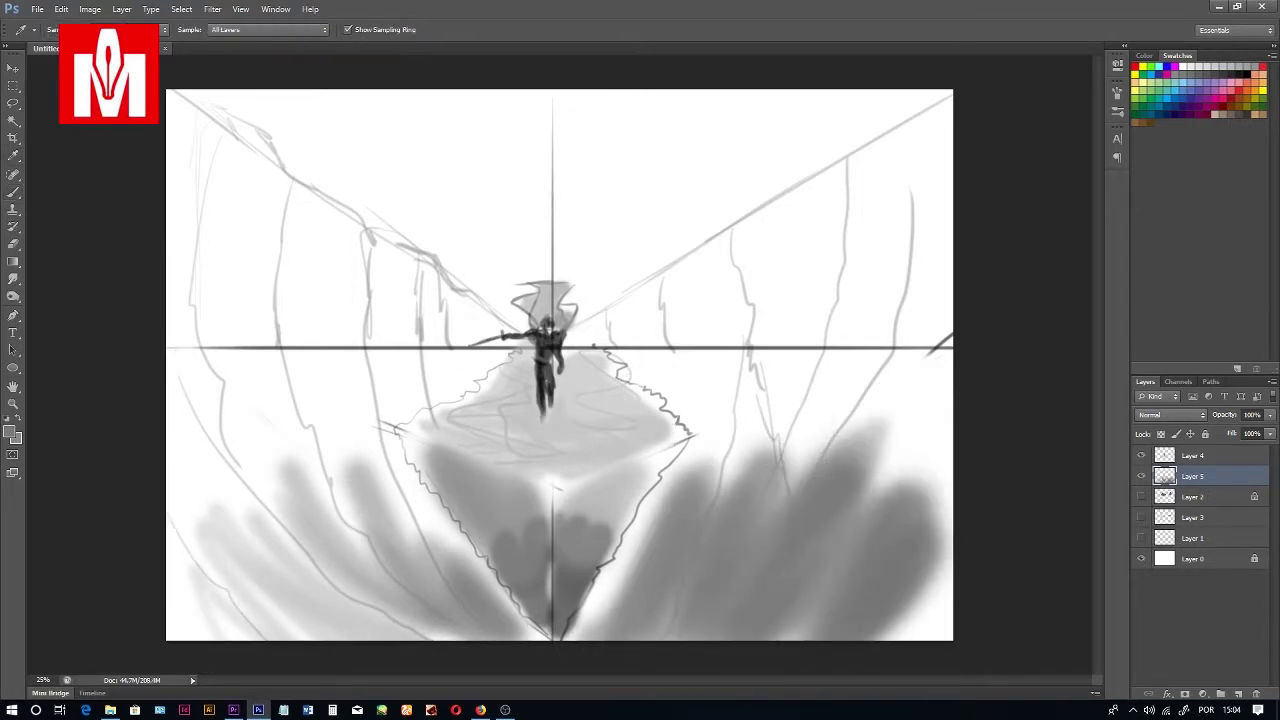
pyautogui.press('b')
pyautogui.moveTo(314, 114); pyautogui.dragTo(354, 123)
pyautogui.moveTo(706, 131); pyautogui.dragTo(680, 160)
pyautogui.moveTo(635, 235); pyautogui.dragTo(650, 200)
pyautogui.moveTo(440, 170); pyautogui.dragTo(459, 235)
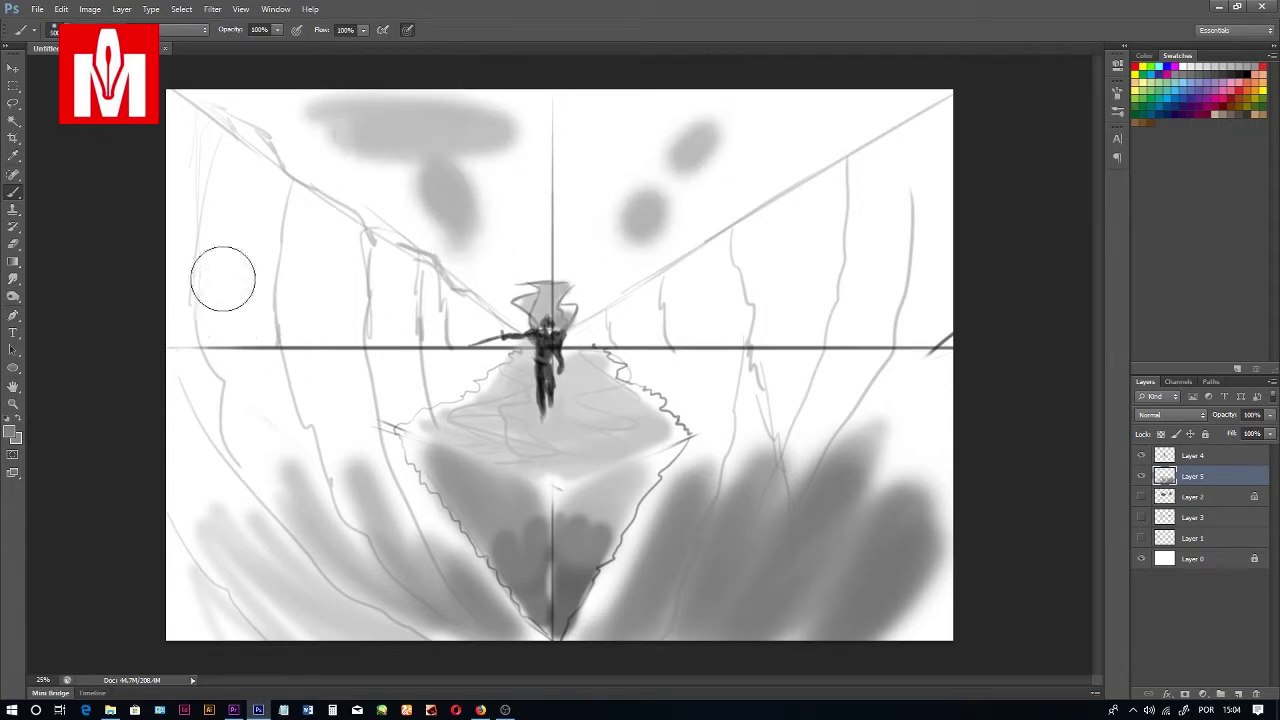
# Step: Paint broad vertical grey strokes down the upper part of the left canyon wall
pyautogui.moveTo(246, 191); pyautogui.dragTo(265, 450)
pyautogui.moveTo(190, 200); pyautogui.dragTo(186, 430)
pyautogui.moveTo(302, 395); pyautogui.dragTo(312, 240)
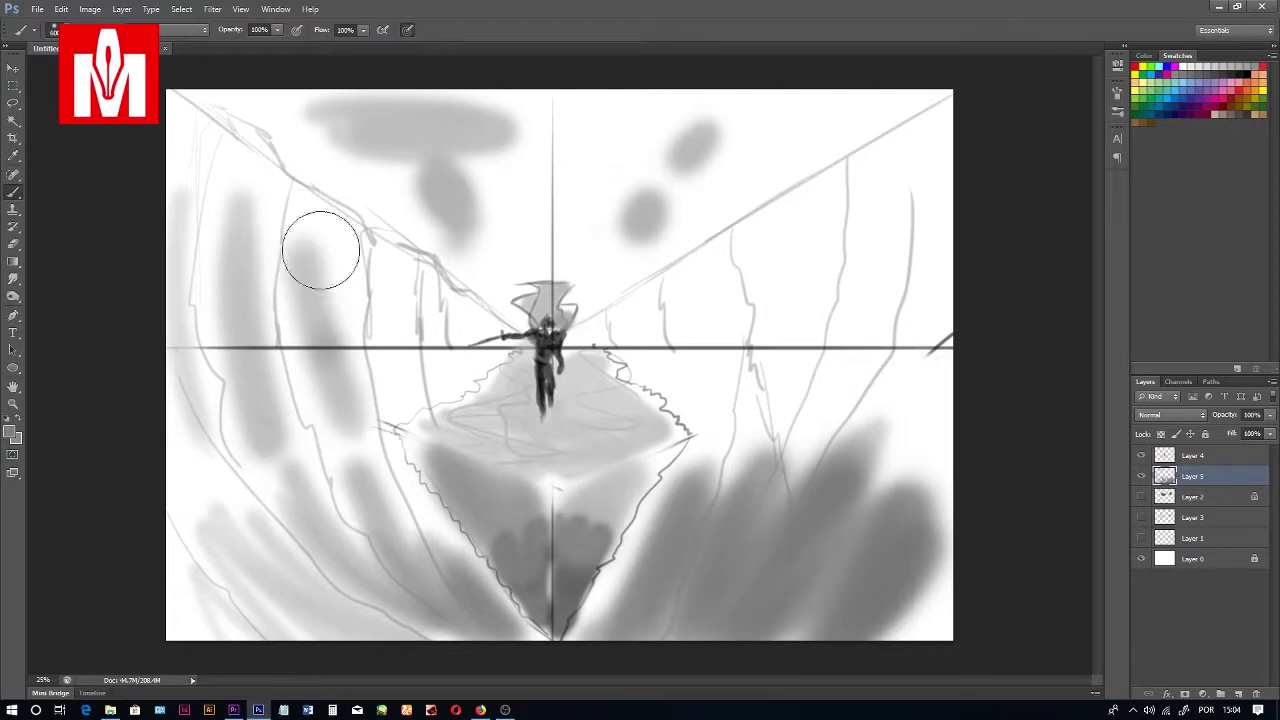
pyautogui.moveTo(358, 400); pyautogui.dragTo(356, 258)
# Step: Paint broad vertical grey strokes down the upper part of the right canyon wall
pyautogui.press('i')
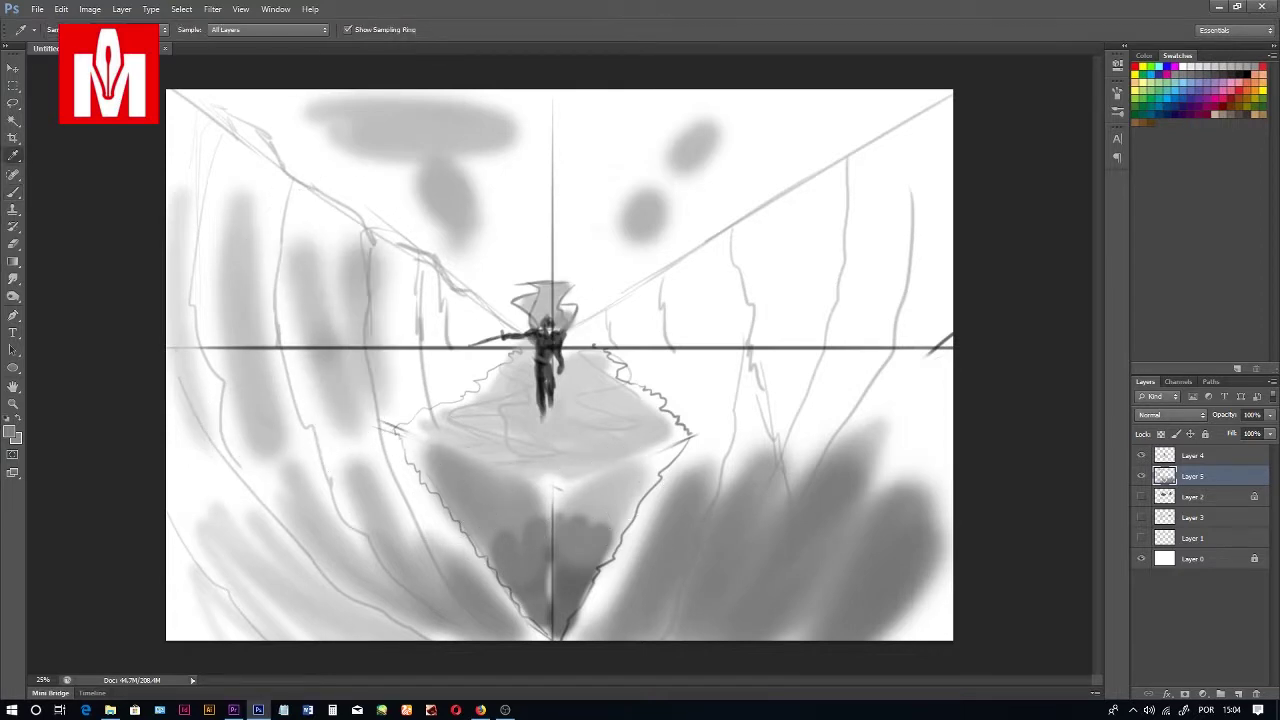
pyautogui.press('b')
pyautogui.moveTo(794, 229); pyautogui.dragTo(790, 315)
pyautogui.moveTo(706, 245); pyautogui.dragTo(700, 400)
pyautogui.moveTo(880, 180); pyautogui.dragTo(868, 375)
pyautogui.moveTo(938, 315); pyautogui.dragTo(946, 502)
# Step: Spread broad diagonal grey strokes across the sky and the upper part of the right canyon wall
pyautogui.moveTo(932, 205)
pyautogui.mouseDown()
pyautogui.moveTo(934, 117)
pyautogui.moveTo(708, 213)
pyautogui.mouseUp()
pyautogui.moveTo(735, 130); pyautogui.dragTo(685, 160)
pyautogui.moveTo(642, 138)
pyautogui.mouseDown()
pyautogui.moveTo(612, 228)
pyautogui.moveTo(503, 134)
pyautogui.moveTo(374, 146)
pyautogui.moveTo(449, 180)
pyautogui.mouseUp()
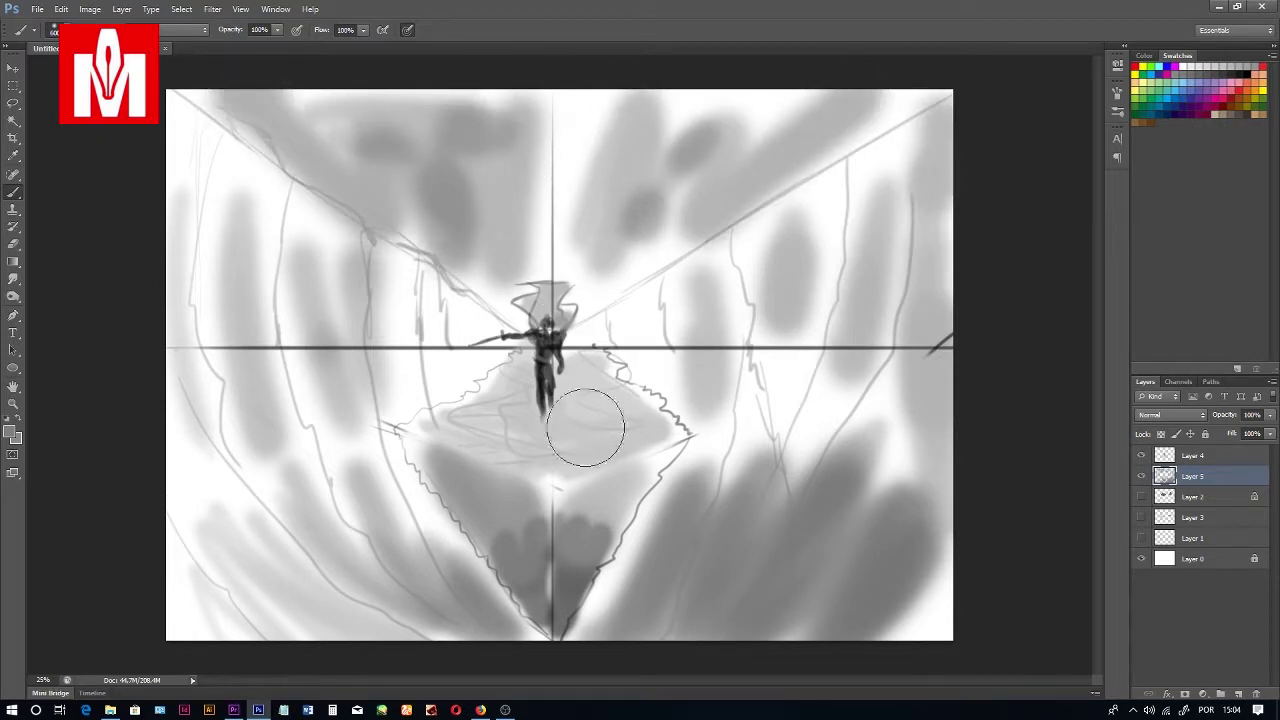
# Step: Sketch in black a horned creature head with large round eyes above the swordsman and two neck curves sweeping down to the right
pyautogui.press('i')
pyautogui.press('b')
pyautogui.press('d')
pyautogui.moveTo(410, 212); pyautogui.dragTo(454, 163)
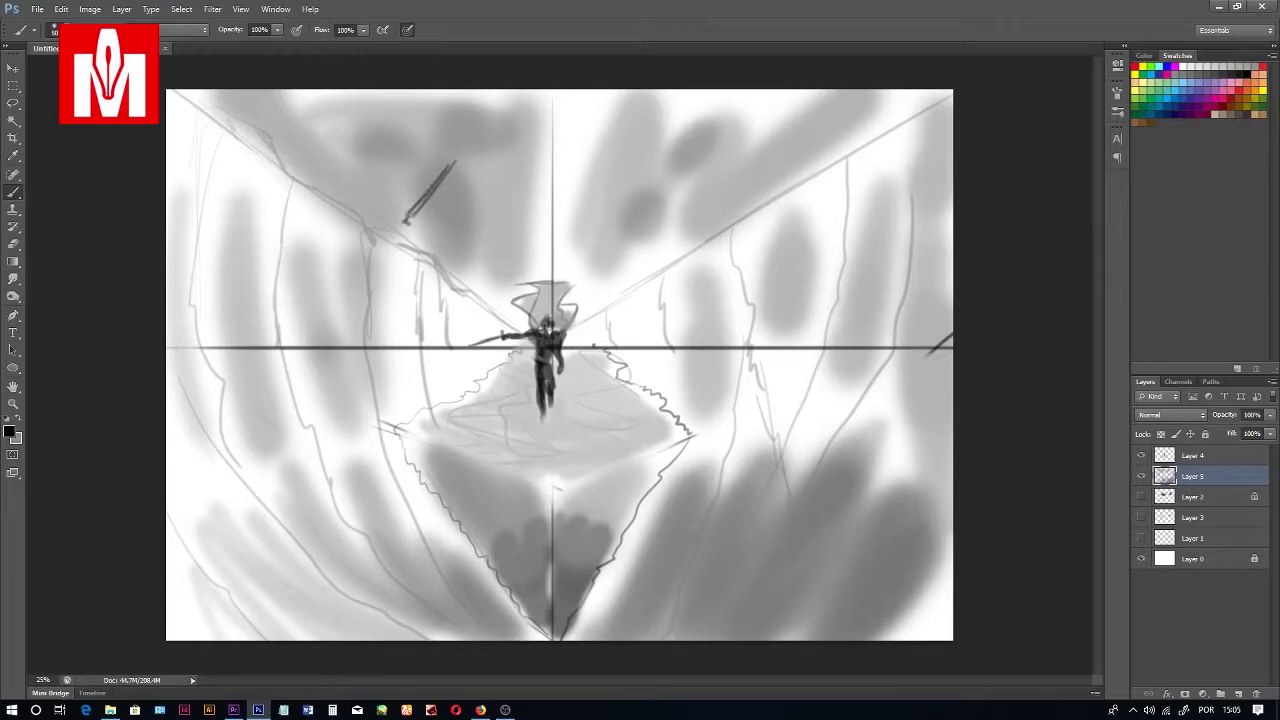
pyautogui.moveTo(416, 226)
pyautogui.mouseDown()
pyautogui.moveTo(445, 200)
pyautogui.moveTo(470, 209)
pyautogui.mouseUp()
pyautogui.moveTo(492, 127)
pyautogui.mouseDown()
pyautogui.moveTo(544, 110)
pyautogui.moveTo(584, 164)
pyautogui.moveTo(544, 205)
pyautogui.moveTo(498, 176)
pyautogui.moveTo(562, 144)
pyautogui.moveTo(508, 150)
pyautogui.mouseUp()
pyautogui.moveTo(462, 112)
pyautogui.mouseDown()
pyautogui.moveTo(420, 106)
pyautogui.moveTo(430, 176)
pyautogui.moveTo(486, 92)
pyautogui.moveTo(542, 92)
pyautogui.mouseUp()
pyautogui.moveTo(460, 206); pyautogui.dragTo(508, 162)
pyautogui.moveTo(548, 122)
pyautogui.mouseDown()
pyautogui.moveTo(623, 137)
pyautogui.moveTo(680, 168)
pyautogui.moveTo(797, 398)
pyautogui.mouseUp()
pyautogui.moveTo(502, 189)
pyautogui.mouseDown()
pyautogui.moveTo(592, 190)
pyautogui.moveTo(666, 256)
pyautogui.moveTo(646, 374)
pyautogui.mouseUp()
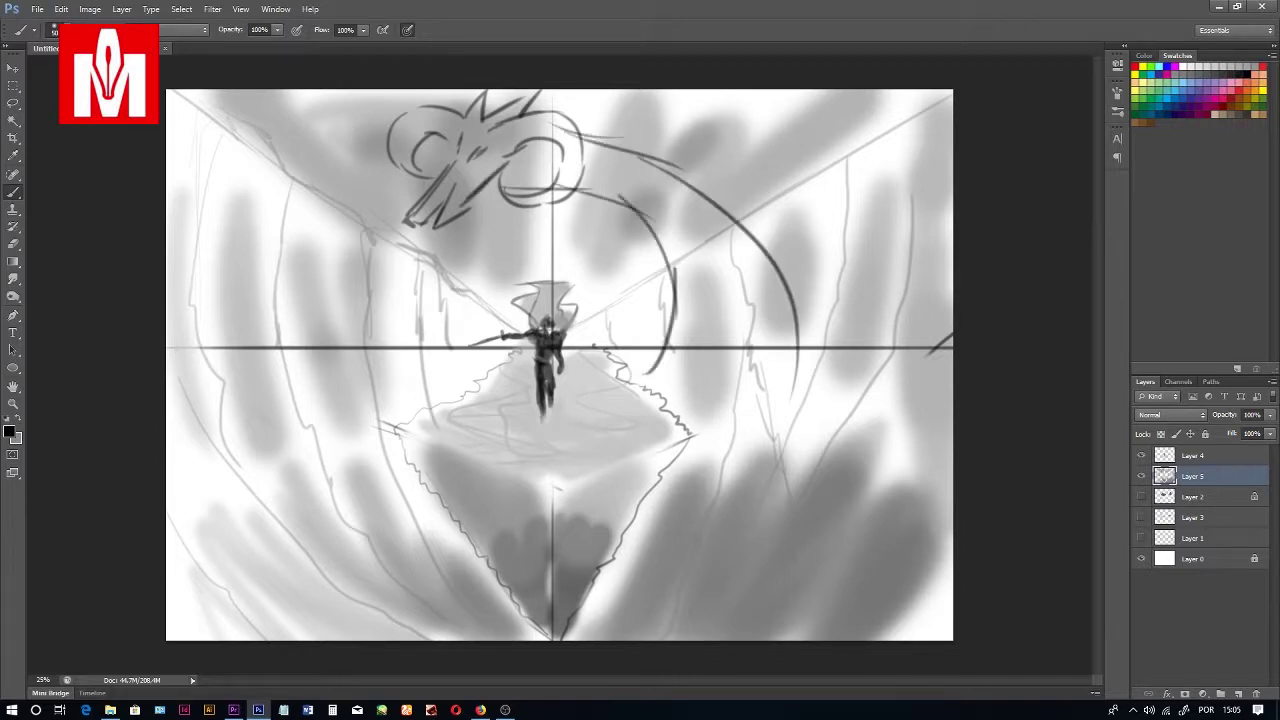
# Step: Add sweeping black curves for the creature's body on the left side and extend the swordsman's blade line
pyautogui.moveTo(508, 336)
pyautogui.mouseDown()
pyautogui.moveTo(396, 318)
pyautogui.moveTo(366, 205)
pyautogui.moveTo(372, 122)
pyautogui.mouseUp()
pyautogui.moveTo(278, 186); pyautogui.dragTo(404, 104)
pyautogui.moveTo(264, 284)
pyautogui.mouseDown()
pyautogui.moveTo(283, 455)
pyautogui.moveTo(330, 496)
pyautogui.mouseUp()
pyautogui.moveTo(325, 486); pyautogui.dragTo(303, 333)
pyautogui.moveTo(299, 386); pyautogui.dragTo(365, 481)
pyautogui.moveTo(354, 461); pyautogui.dragTo(335, 360)
pyautogui.moveTo(345, 373); pyautogui.dragTo(390, 426)
pyautogui.moveTo(332, 133); pyautogui.dragTo(184, 270)
pyautogui.moveTo(244, 216); pyautogui.dragTo(204, 350)
pyautogui.moveTo(210, 300); pyautogui.dragTo(252, 404)
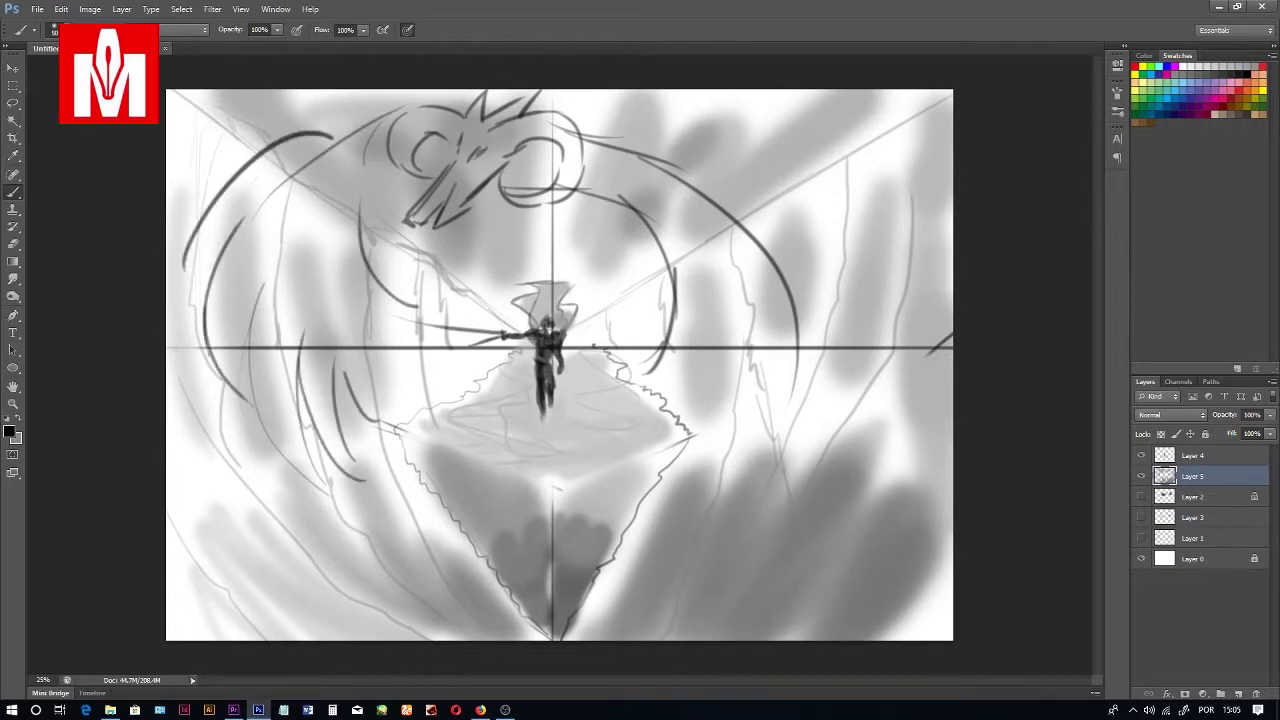
# Step: Draw matching curved body strokes over the right canyon wall, bending in toward the platform
pyautogui.moveTo(764, 270)
pyautogui.mouseDown()
pyautogui.moveTo(829, 207)
pyautogui.moveTo(890, 272)
pyautogui.mouseUp()
pyautogui.moveTo(905, 205)
pyautogui.mouseDown()
pyautogui.moveTo(924, 270)
pyautogui.moveTo(922, 390)
pyautogui.mouseUp()
pyautogui.moveTo(910, 390)
pyautogui.mouseDown()
pyautogui.moveTo(896, 452)
pyautogui.moveTo(798, 512)
pyautogui.mouseUp()
pyautogui.moveTo(780, 388)
pyautogui.mouseDown()
pyautogui.moveTo(748, 525)
pyautogui.moveTo(690, 524)
pyautogui.mouseUp()
pyautogui.moveTo(700, 426); pyautogui.dragTo(660, 532)
pyautogui.moveTo(704, 386); pyautogui.dragTo(654, 534)
pyautogui.moveTo(684, 472); pyautogui.dragTo(652, 522)
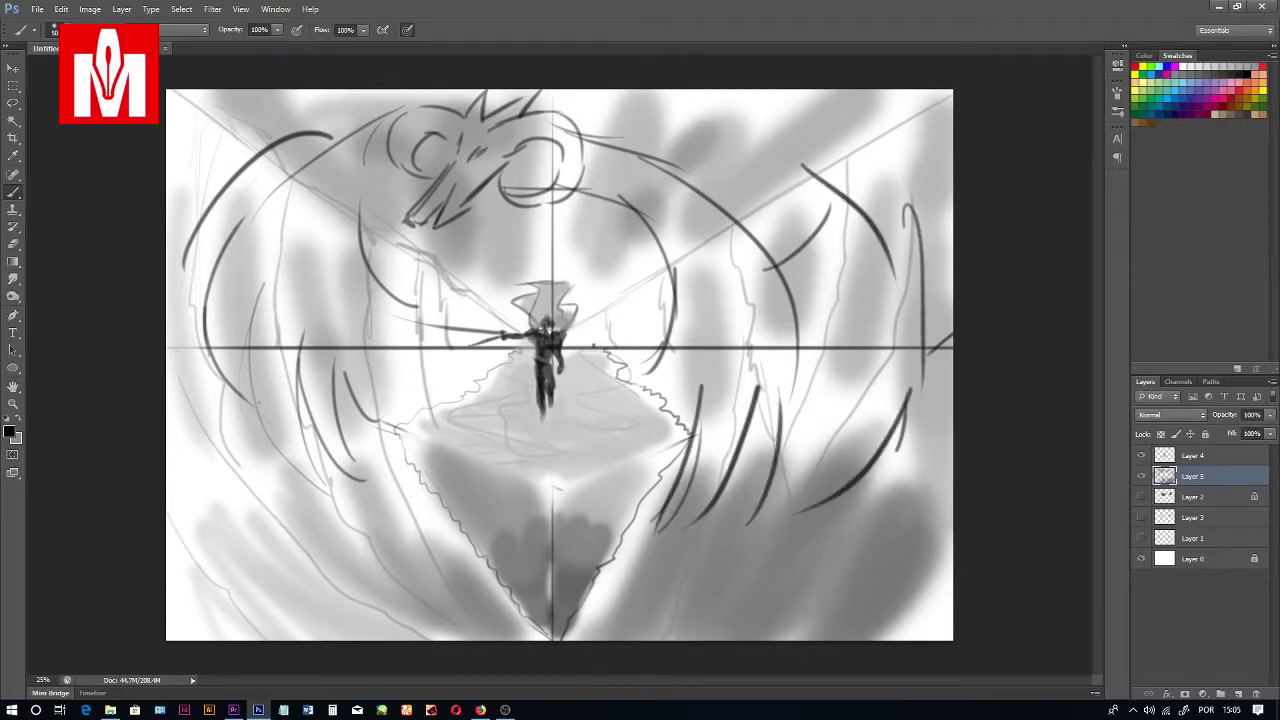
pyautogui.moveTo(554, 398); pyautogui.dragTo(549, 414)
# Step: Hide Layers 4 and 5 and draw a straight black horizon line across the canvas on a new top layer
pyautogui.click(1141, 476)
pyautogui.click(1141, 455)
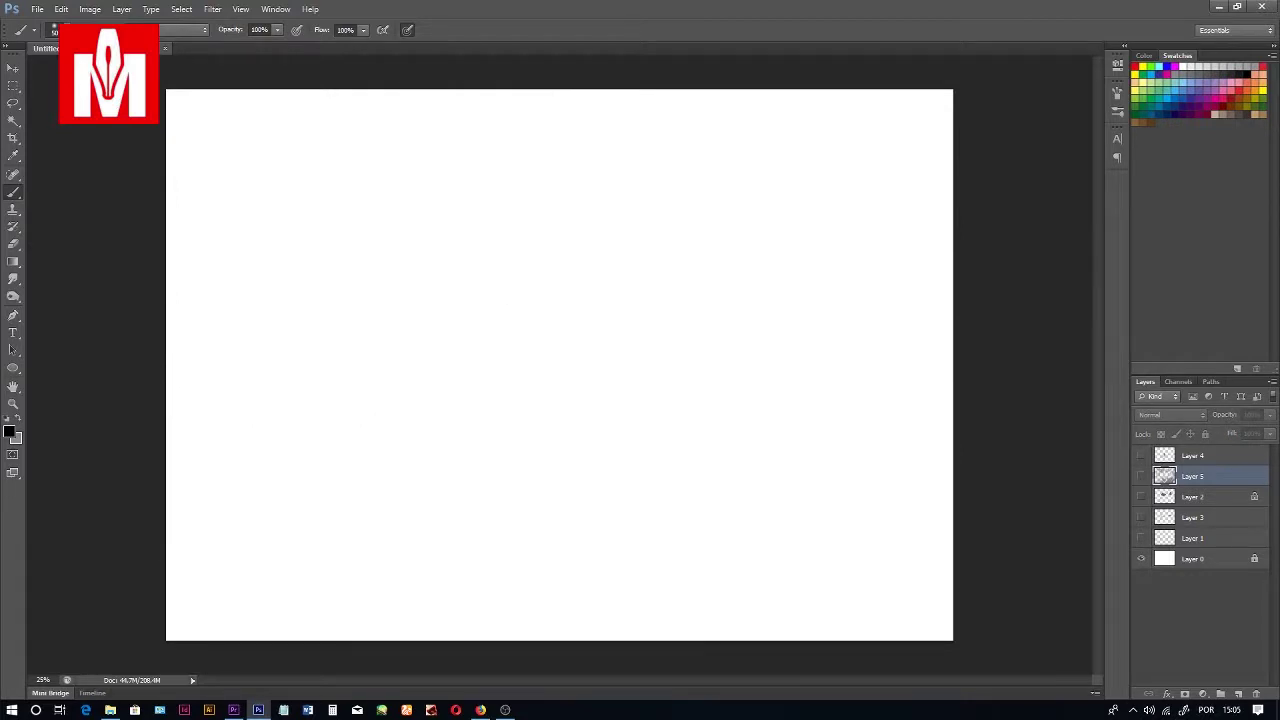
pyautogui.click(1205, 456)
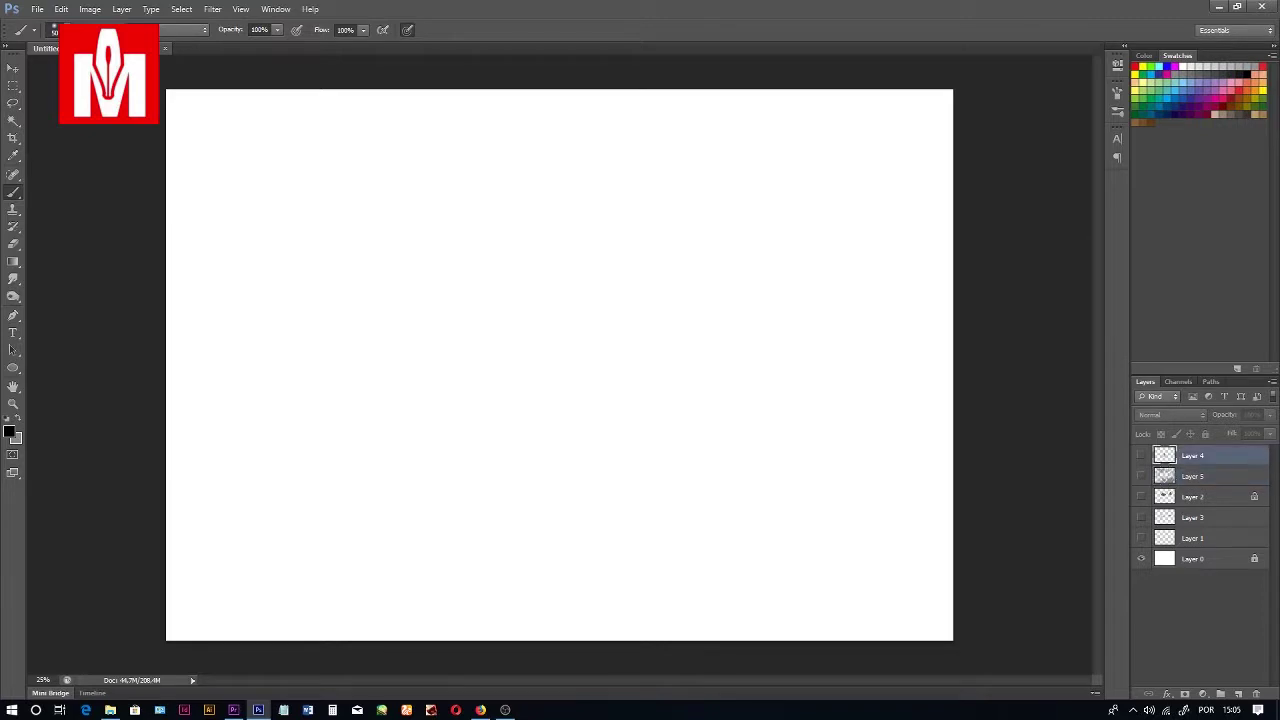
pyautogui.click(1238, 693)
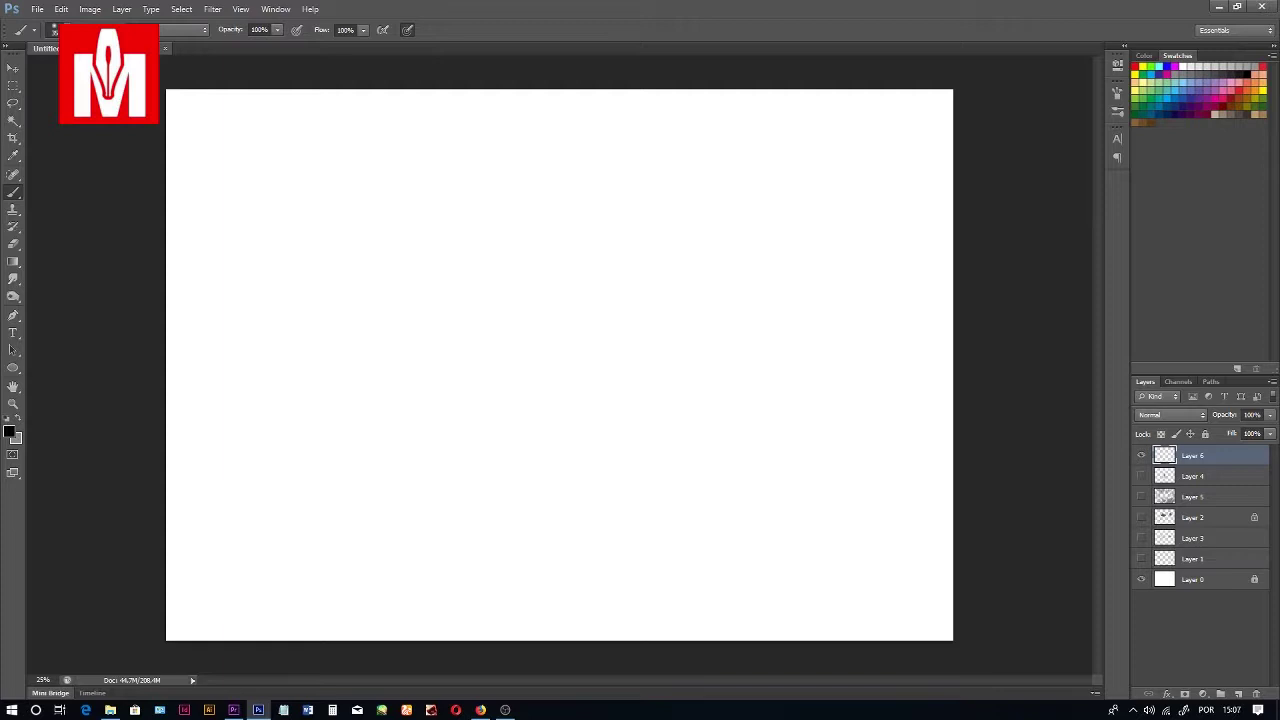
pyautogui.keyDown('shift'); pyautogui.click(181, 337); pyautogui.keyUp('shift')
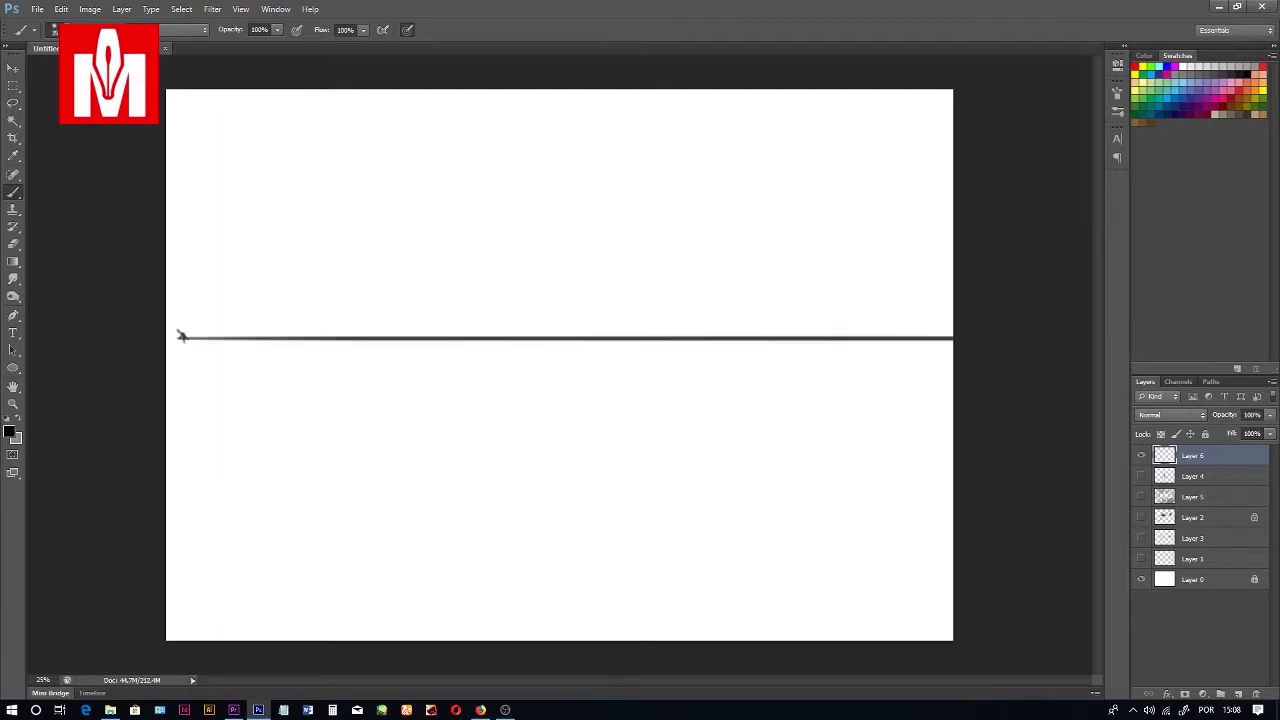
# Step: Paint a light blue sky above the horizon on a new layer with a very large soft brush
pyautogui.click(9, 431)
pyautogui.click(1239, 693)
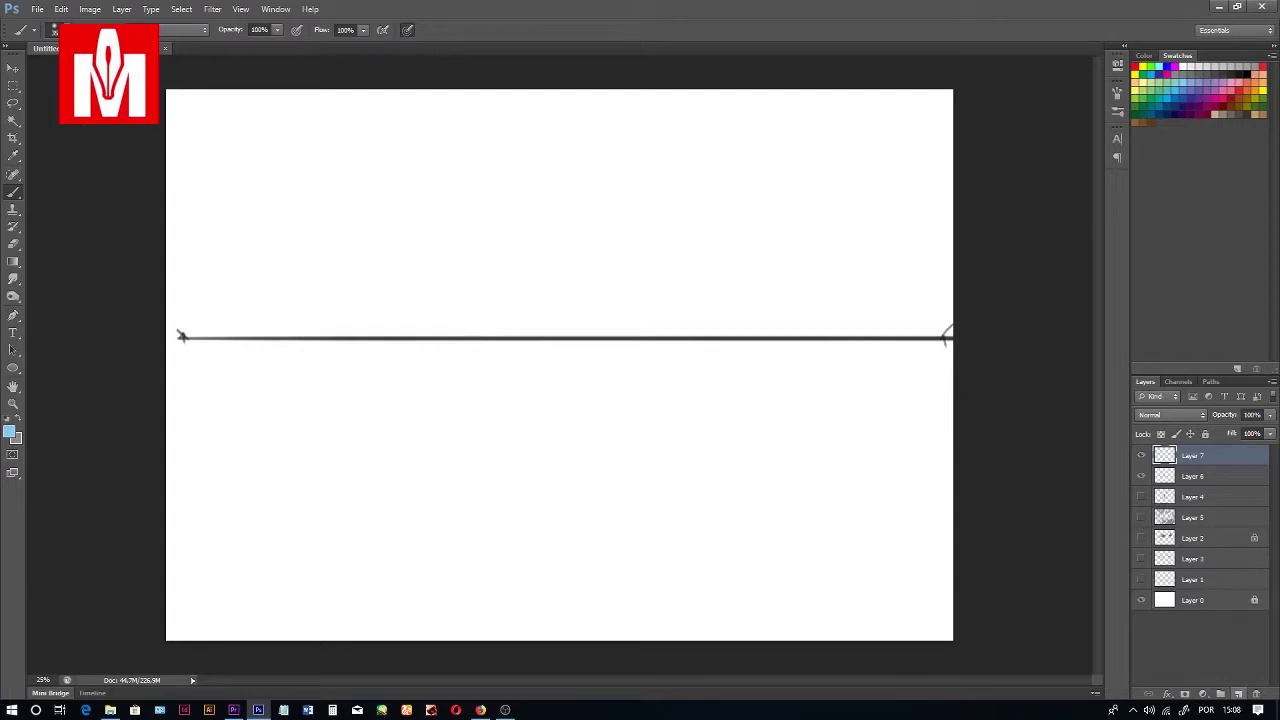
pyautogui.press(']')
pyautogui.press(']')
pyautogui.press(']')
pyautogui.press(']')
pyautogui.press(']')
pyautogui.press(']')
pyautogui.press(']')
pyautogui.press(']')
pyautogui.press(']')
pyautogui.press(']')
pyautogui.press(']')
pyautogui.press(']')
pyautogui.press(']')
pyautogui.press(']')
pyautogui.press(']')
pyautogui.press(']')
pyautogui.press(']')
pyautogui.press(']')
pyautogui.moveTo(888, 171)
pyautogui.mouseDown()
pyautogui.moveTo(683, 154)
pyautogui.moveTo(960, 130)
pyautogui.moveTo(297, 214)
pyautogui.moveTo(977, 197)
pyautogui.moveTo(215, 225)
pyautogui.mouseUp()
pyautogui.moveTo(480, 222); pyautogui.dragTo(776, 222)
# Step: Paint the ground below the horizon with broad soft strokes of light green
pyautogui.click(1151, 90)
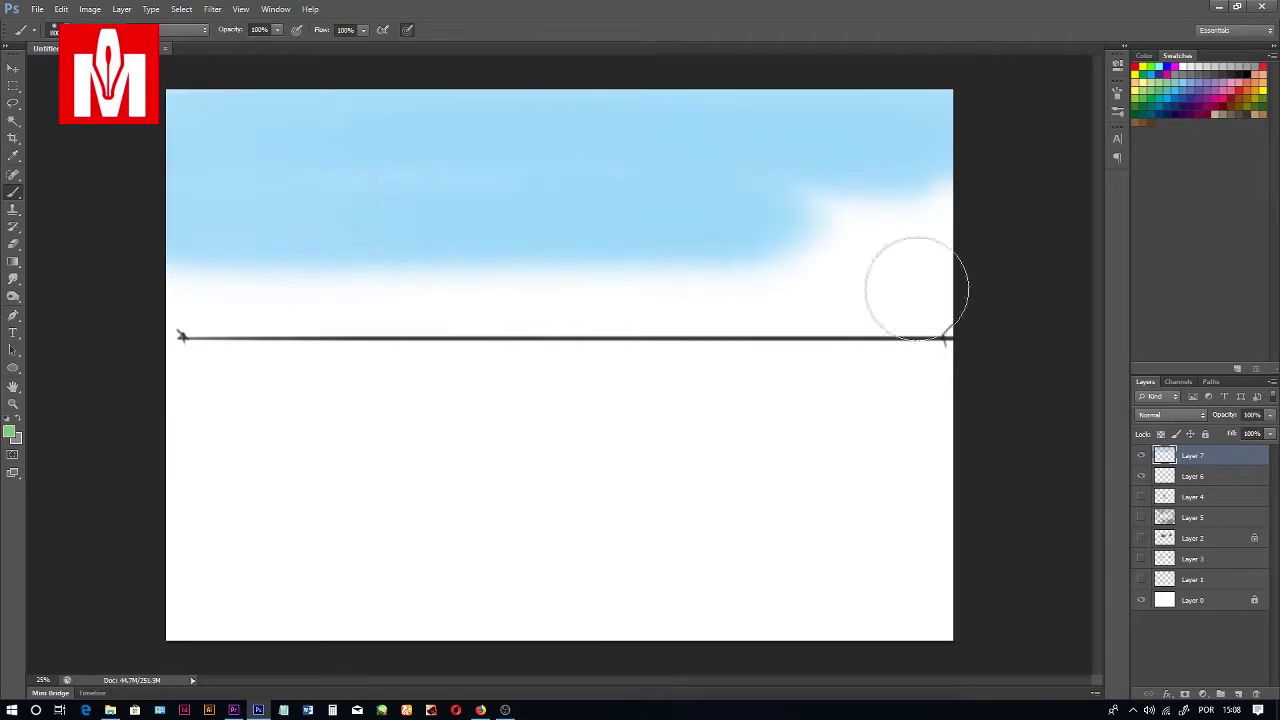
pyautogui.moveTo(203, 375)
pyautogui.mouseDown()
pyautogui.moveTo(397, 417)
pyautogui.moveTo(800, 471)
pyautogui.moveTo(276, 610)
pyautogui.moveTo(1057, 634)
pyautogui.moveTo(950, 625)
pyautogui.mouseUp()
pyautogui.click(1236, 674)
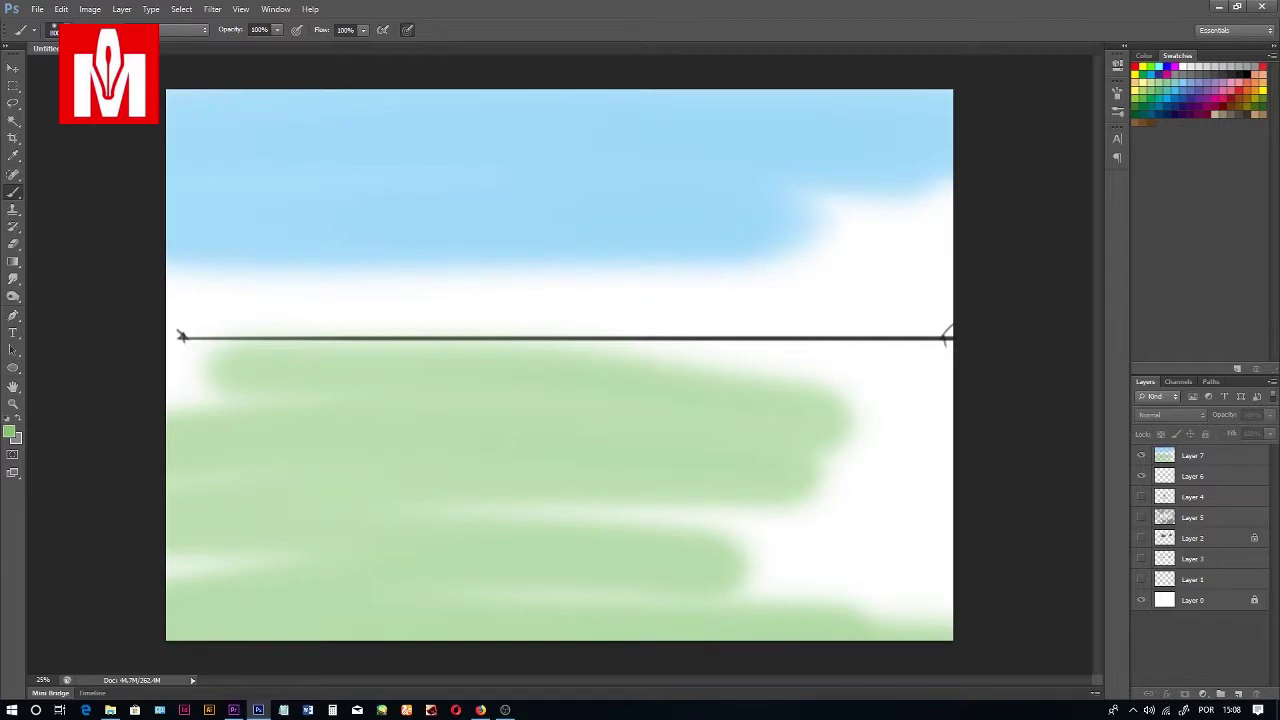
# Step: Draw black guide lines fanning out from the left vanishing point on a new layer, plus the barn front's far vertical edge
pyautogui.press('d')
pyautogui.click(1238, 693)
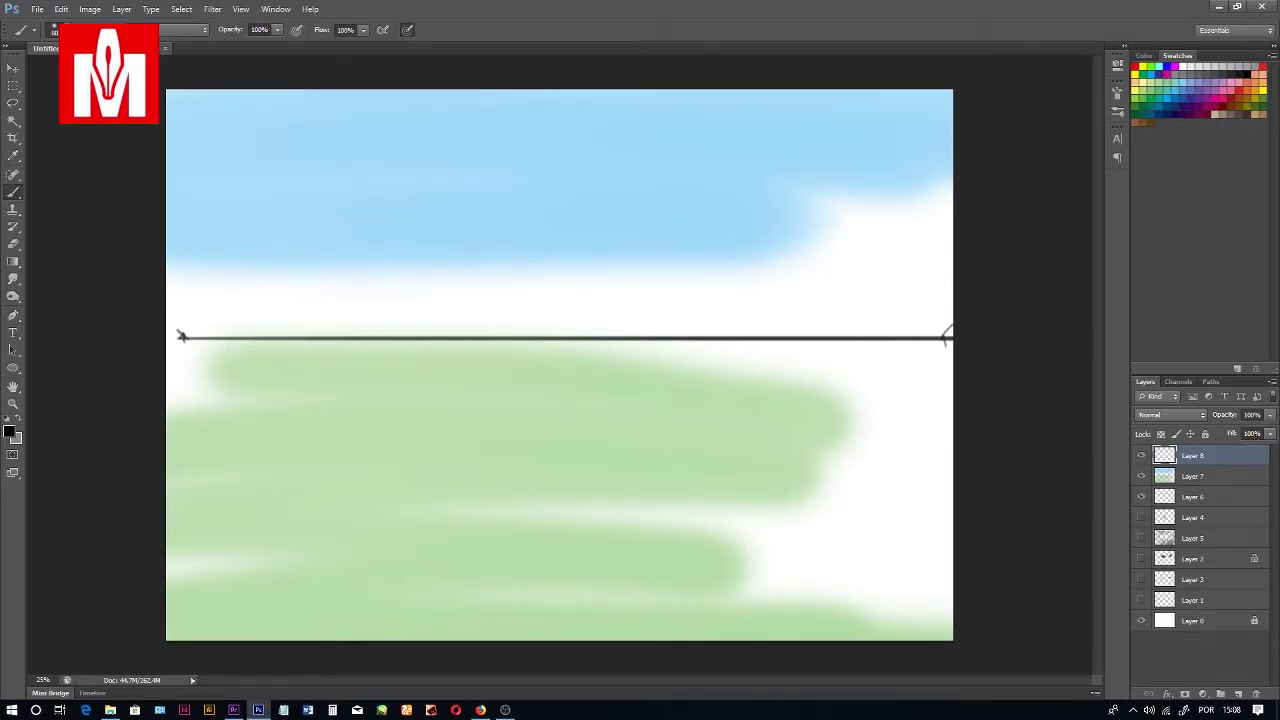
pyautogui.moveTo(183, 338); pyautogui.dragTo(950, 637)
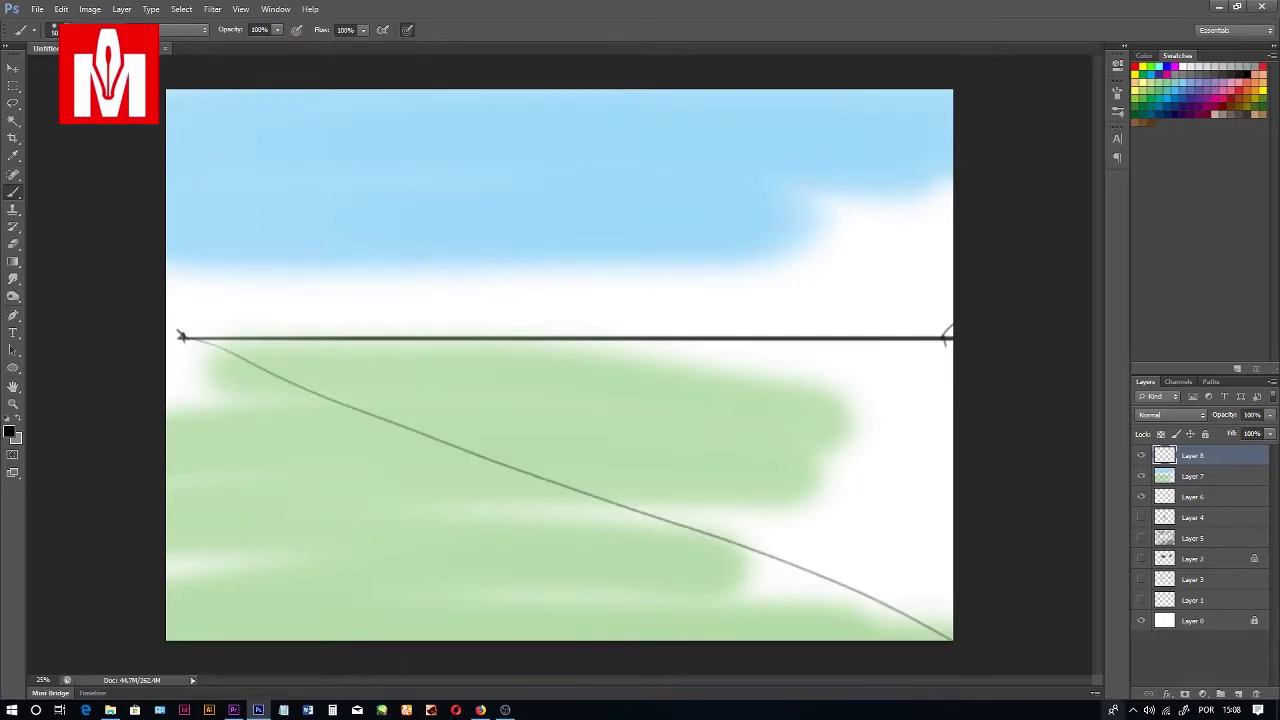
pyautogui.moveTo(185, 336); pyautogui.dragTo(952, 172)
pyautogui.moveTo(427, 277); pyautogui.dragTo(424, 432)
pyautogui.moveTo(183, 336); pyautogui.dragTo(952, 90)
# Step: Draw the barn front's arched roof line and its near vertical edge down to the lower guide line
pyautogui.moveTo(426, 280)
pyautogui.mouseDown()
pyautogui.moveTo(478, 232)
pyautogui.moveTo(542, 210)
pyautogui.moveTo(612, 203)
pyautogui.moveTo(647, 218)
pyautogui.mouseUp()
pyautogui.moveTo(570, 207); pyautogui.dragTo(660, 234)
pyautogui.moveTo(416, 272); pyautogui.dragTo(568, 206)
pyautogui.moveTo(442, 256); pyautogui.dragTo(564, 212)
pyautogui.moveTo(656, 226); pyautogui.dragTo(655, 404)
pyautogui.moveTo(653, 300); pyautogui.dragTo(657, 518)
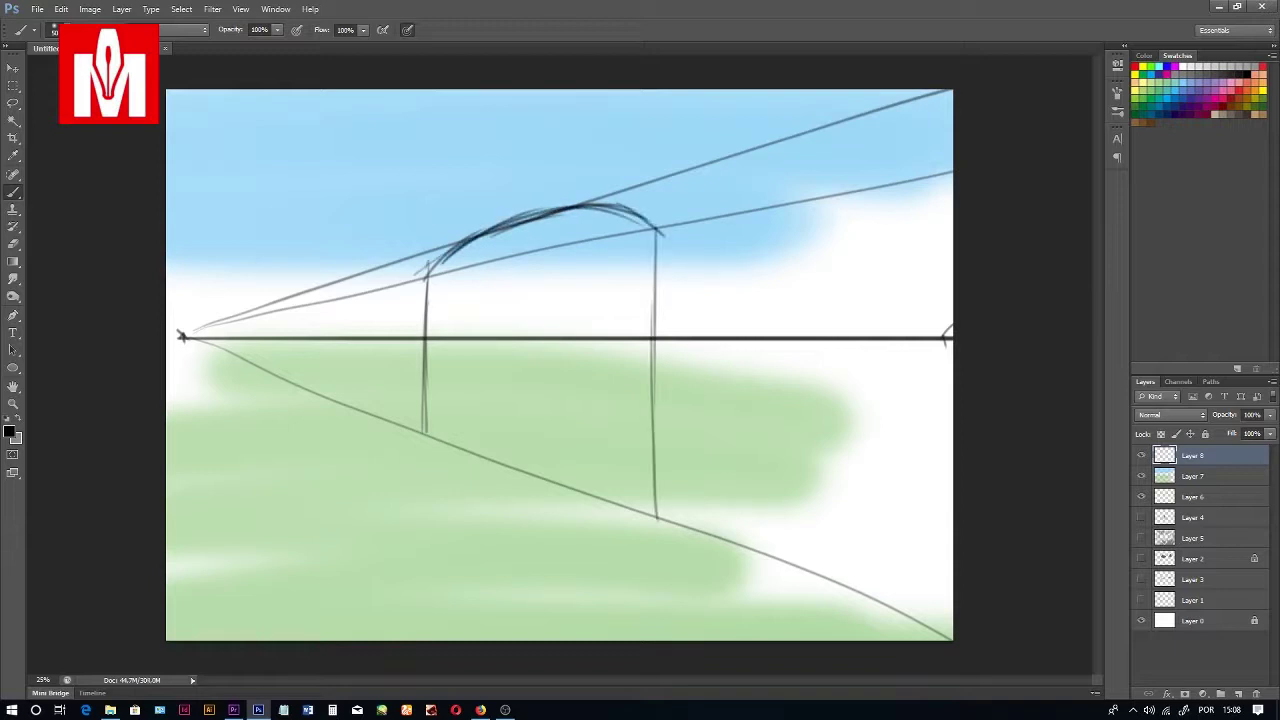
# Step: Sketch a barn door with vertical sides, crossed X bracing and short plank lines on the front wall
pyautogui.moveTo(473, 348); pyautogui.dragTo(474, 456)
pyautogui.moveTo(475, 366); pyautogui.dragTo(475, 432)
pyautogui.moveTo(584, 340); pyautogui.dragTo(585, 490)
pyautogui.moveTo(582, 384); pyautogui.dragTo(582, 432)
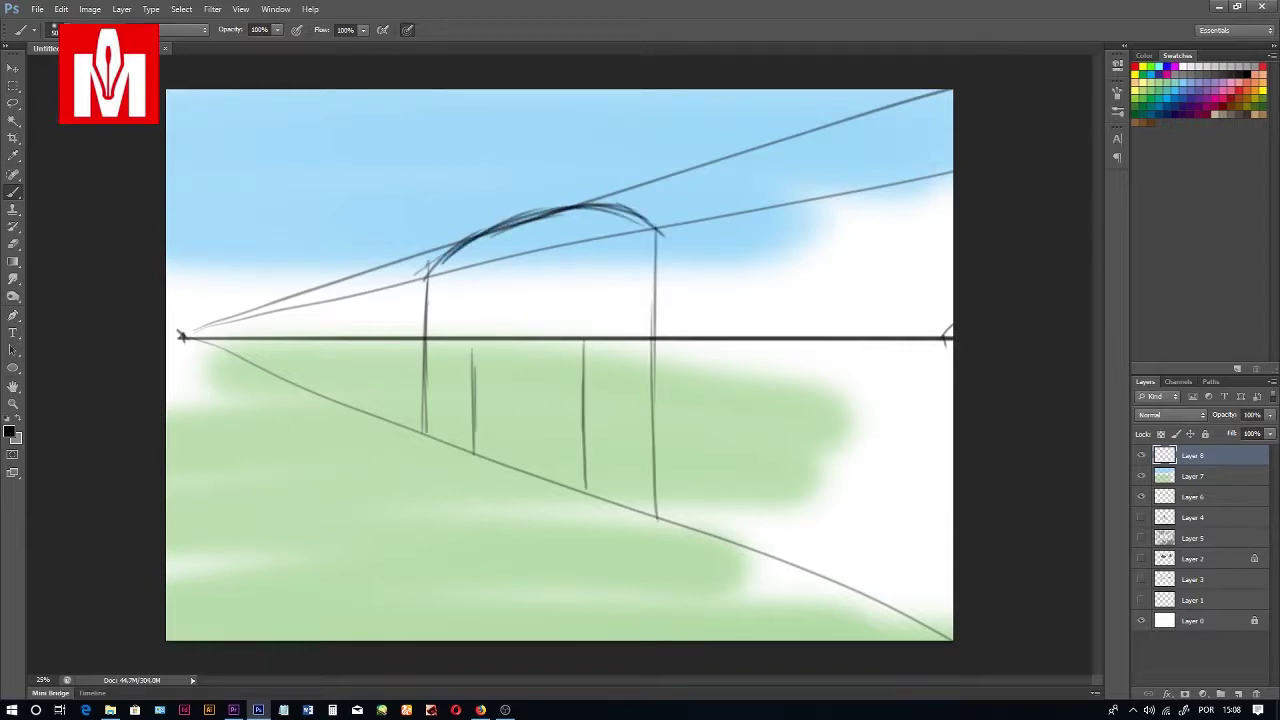
pyautogui.moveTo(468, 342)
pyautogui.mouseDown()
pyautogui.moveTo(556, 342)
pyautogui.moveTo(570, 470)
pyautogui.mouseUp()
pyautogui.moveTo(476, 440); pyautogui.dragTo(512, 404)
pyautogui.moveTo(568, 354)
pyautogui.mouseDown()
pyautogui.moveTo(484, 452)
pyautogui.moveTo(494, 440)
pyautogui.mouseUp()
pyautogui.moveTo(510, 344)
pyautogui.mouseDown()
pyautogui.moveTo(511, 400)
pyautogui.moveTo(532, 390)
pyautogui.mouseUp()
# Step: Outline the barn's side wall with lines converging on the right vanishing point, a far vertical edge and a curved roof end
pyautogui.moveTo(662, 234); pyautogui.dragTo(928, 334)
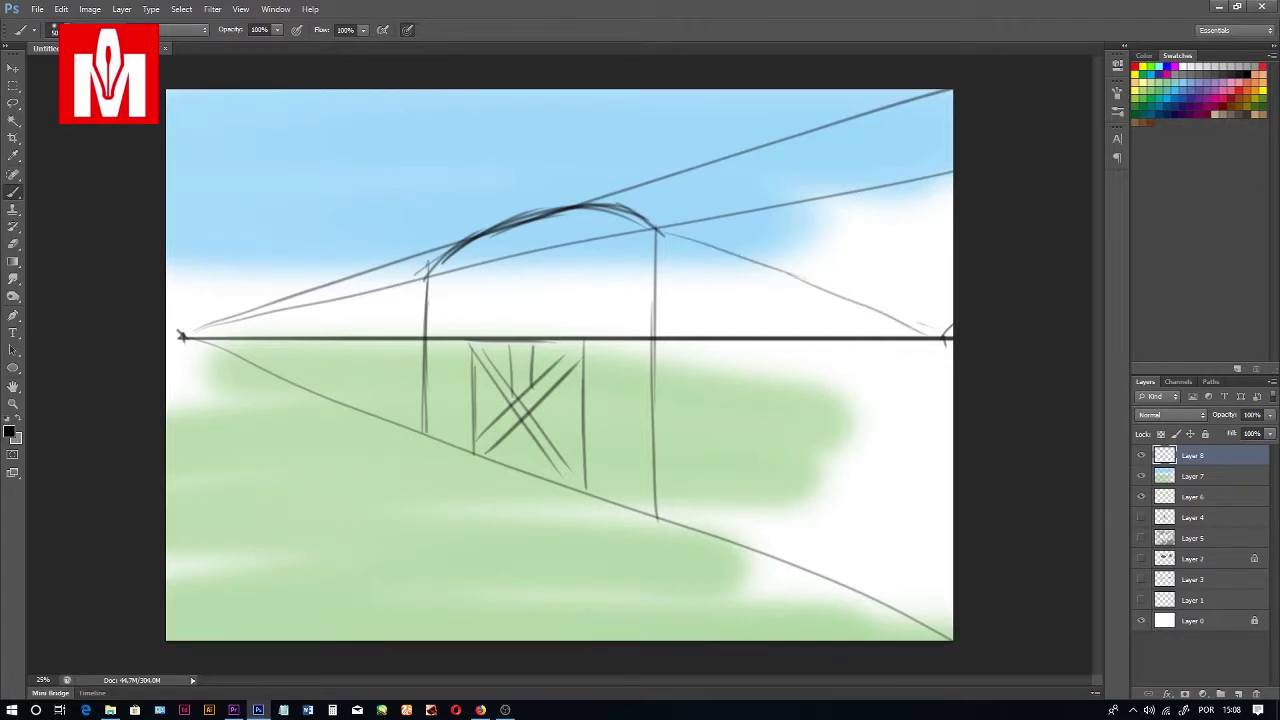
pyautogui.moveTo(642, 538); pyautogui.dragTo(762, 464)
pyautogui.moveTo(672, 527); pyautogui.dragTo(944, 364)
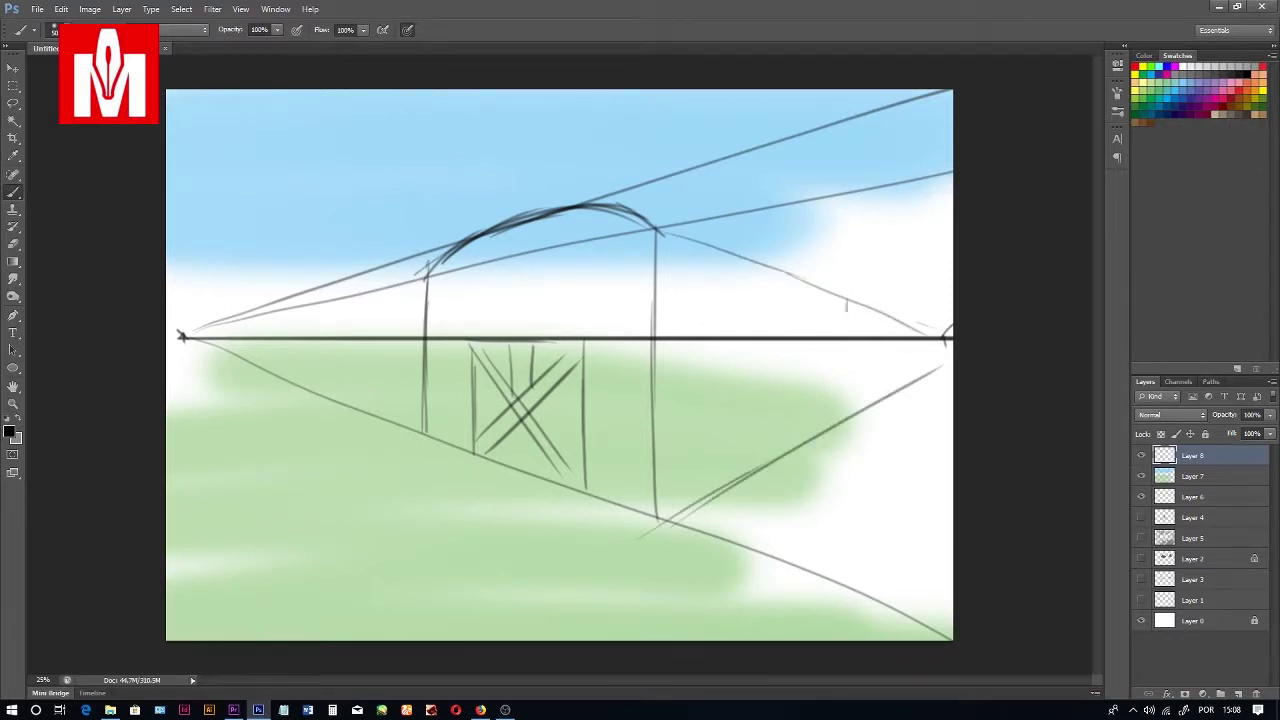
pyautogui.moveTo(847, 300); pyautogui.dragTo(844, 410)
pyautogui.moveTo(852, 298); pyautogui.dragTo(849, 428)
pyautogui.moveTo(626, 203); pyautogui.dragTo(798, 274)
pyautogui.moveTo(734, 242)
pyautogui.mouseDown()
pyautogui.moveTo(824, 272)
pyautogui.moveTo(852, 300)
pyautogui.moveTo(843, 326)
pyautogui.mouseUp()
pyautogui.moveTo(846, 310); pyautogui.dragTo(842, 332)
# Step: Reinforce the barn front's left edge and add lower guide lines running toward the left vanishing point
pyautogui.moveTo(430, 322); pyautogui.dragTo(437, 442)
pyautogui.moveTo(264, 376); pyautogui.dragTo(362, 400)
pyautogui.moveTo(312, 364); pyautogui.dragTo(584, 484)
# Step: Sketch guide lines, a window box with an X and a second X mark on the barn's side wall
pyautogui.moveTo(704, 354)
pyautogui.mouseDown()
pyautogui.moveTo(705, 424)
pyautogui.moveTo(740, 405)
pyautogui.moveTo(746, 352)
pyautogui.mouseUp()
pyautogui.moveTo(652, 359)
pyautogui.mouseDown()
pyautogui.moveTo(896, 342)
pyautogui.moveTo(662, 444)
pyautogui.mouseUp()
pyautogui.moveTo(744, 348); pyautogui.dragTo(742, 424)
pyautogui.moveTo(706, 368)
pyautogui.mouseDown()
pyautogui.moveTo(706, 424)
pyautogui.moveTo(746, 408)
pyautogui.mouseUp()
pyautogui.moveTo(746, 358); pyautogui.dragTo(706, 410)
pyautogui.moveTo(788, 344); pyautogui.dragTo(824, 370)
pyautogui.moveTo(822, 326); pyautogui.dragTo(792, 370)
# Step: Add vertical plank lines to the barn's front wall and strengthen its base line and the left vanishing point
pyautogui.moveTo(440, 270)
pyautogui.mouseDown()
pyautogui.moveTo(446, 440)
pyautogui.moveTo(460, 422)
pyautogui.mouseUp()
pyautogui.moveTo(492, 264); pyautogui.dragTo(494, 348)
pyautogui.moveTo(518, 262); pyautogui.dragTo(518, 330)
pyautogui.moveTo(556, 258); pyautogui.dragTo(555, 334)
pyautogui.moveTo(583, 255)
pyautogui.mouseDown()
pyautogui.moveTo(582, 298)
pyautogui.moveTo(635, 476)
pyautogui.mouseUp()
pyautogui.moveTo(643, 390); pyautogui.dragTo(646, 470)
pyautogui.moveTo(176, 328); pyautogui.dragTo(222, 330)
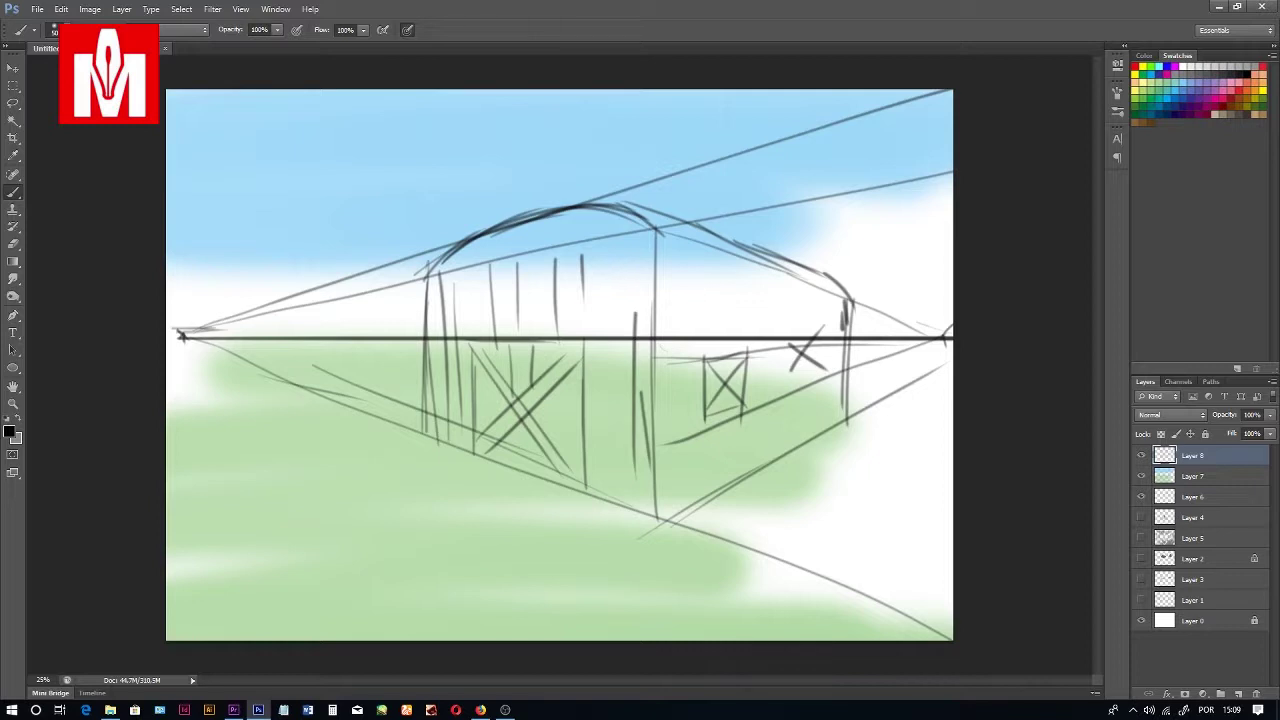
pyautogui.moveTo(412, 438); pyautogui.dragTo(594, 512)
# Step: Paint the whole barn dark red on a new layer between the line art and the background colors
pyautogui.click(1194, 476)
pyautogui.click(1238, 693)
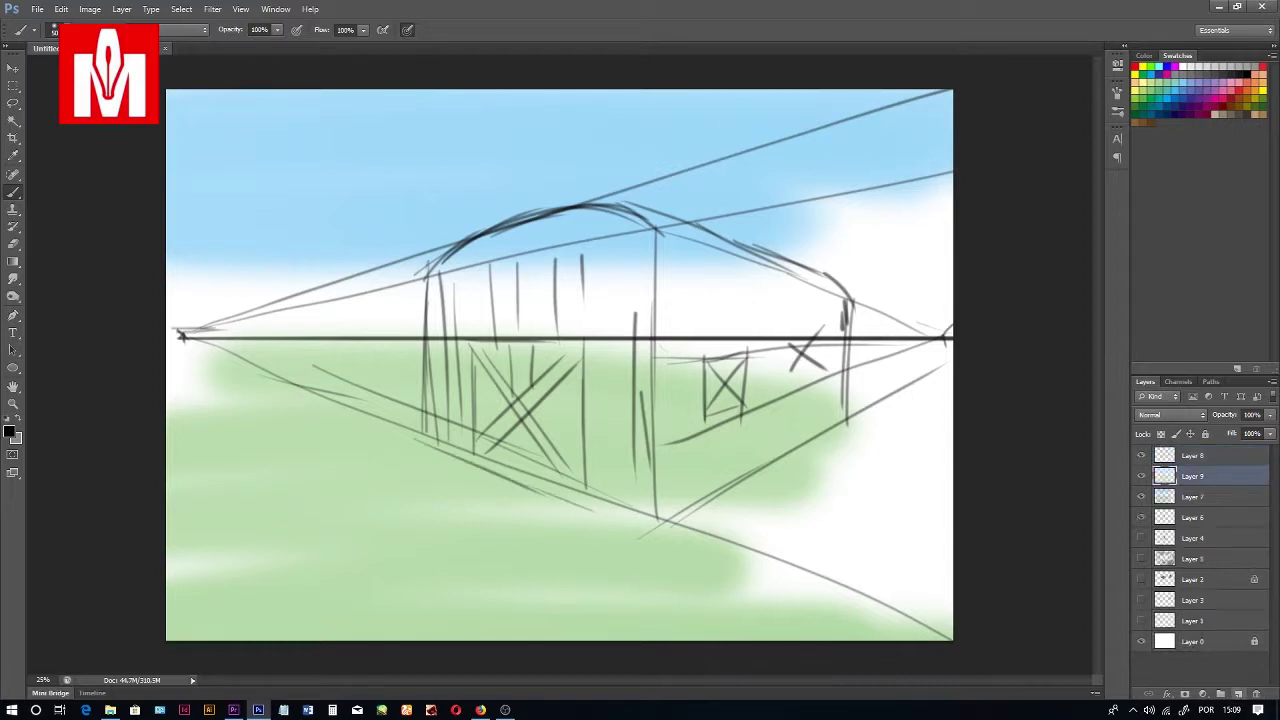
pyautogui.click(1207, 114)
pyautogui.moveTo(611, 285)
pyautogui.mouseDown()
pyautogui.moveTo(615, 460)
pyautogui.moveTo(555, 280)
pyautogui.moveTo(500, 400)
pyautogui.moveTo(610, 430)
pyautogui.moveTo(740, 395)
pyautogui.moveTo(687, 360)
pyautogui.moveTo(650, 250)
pyautogui.moveTo(570, 250)
pyautogui.moveTo(470, 330)
pyautogui.moveTo(497, 414)
pyautogui.moveTo(465, 385)
pyautogui.moveTo(530, 245)
pyautogui.moveTo(770, 300)
pyautogui.moveTo(735, 322)
pyautogui.moveTo(495, 295)
pyautogui.moveTo(500, 320)
pyautogui.moveTo(660, 390)
pyautogui.moveTo(490, 290)
pyautogui.moveTo(450, 325)
pyautogui.moveTo(513, 356)
pyautogui.moveTo(558, 408)
pyautogui.moveTo(465, 275)
pyautogui.moveTo(455, 400)
pyautogui.moveTo(530, 470)
pyautogui.moveTo(585, 487)
pyautogui.moveTo(440, 262)
pyautogui.moveTo(620, 240)
pyautogui.moveTo(505, 290)
pyautogui.moveTo(771, 271)
pyautogui.moveTo(802, 415)
pyautogui.moveTo(609, 509)
pyautogui.moveTo(655, 410)
pyautogui.moveTo(794, 320)
pyautogui.moveTo(560, 408)
pyautogui.mouseUp()
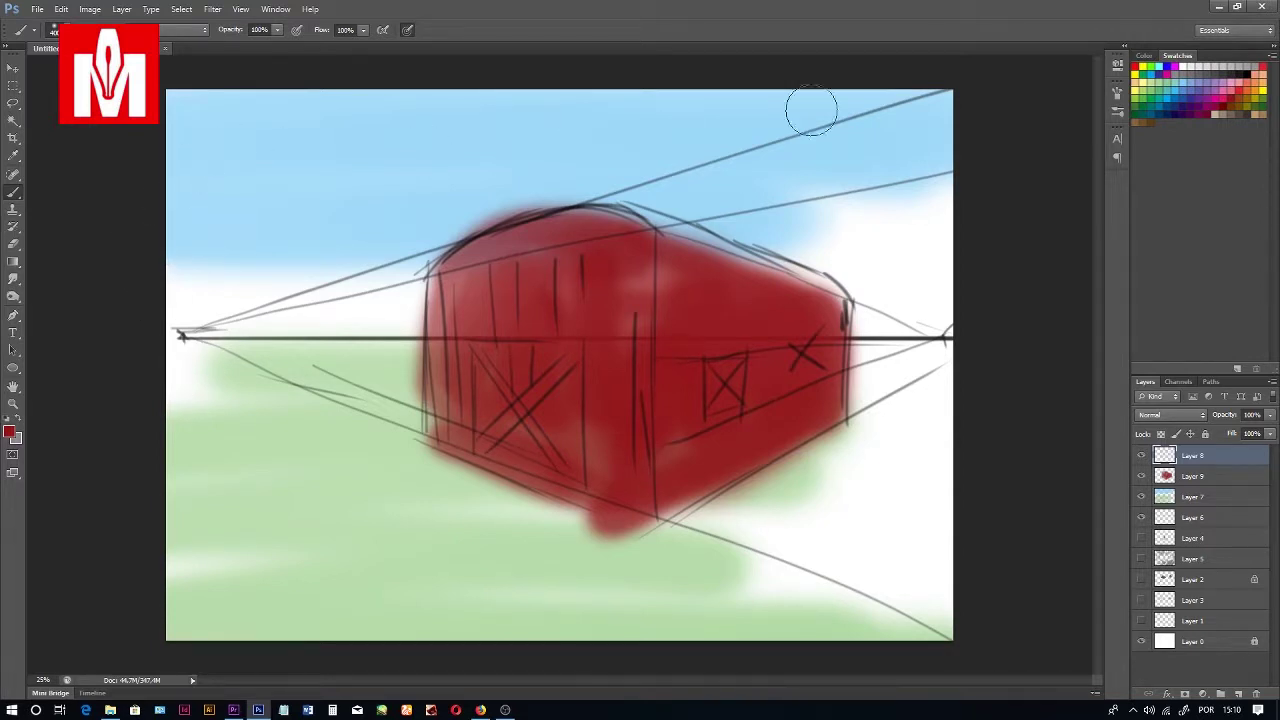
# Step: Write "LH" in black above the horizon's left end and draw guide lines radiating from the left vanishing point
pyautogui.press('d')
pyautogui.moveTo(214, 300)
pyautogui.mouseDown()
pyautogui.moveTo(212, 328)
pyautogui.moveTo(232, 320)
pyautogui.mouseUp()
pyautogui.moveTo(236, 300)
pyautogui.mouseDown()
pyautogui.moveTo(234, 324)
pyautogui.moveTo(246, 308)
pyautogui.mouseUp()
pyautogui.moveTo(245, 300)
pyautogui.mouseDown()
pyautogui.moveTo(230, 362)
pyautogui.moveTo(350, 412)
pyautogui.mouseUp()
pyautogui.moveTo(178, 332); pyautogui.dragTo(500, 180)
# Step: Retrace the barn's roof and base lines toward the right vanishing point and its outer vertical edges
pyautogui.moveTo(800, 278); pyautogui.dragTo(952, 337)
pyautogui.moveTo(952, 350); pyautogui.dragTo(567, 569)
pyautogui.moveTo(788, 440); pyautogui.dragTo(442, 621)
pyautogui.moveTo(632, 196); pyautogui.dragTo(884, 268)
pyautogui.moveTo(414, 280); pyautogui.dragTo(421, 376)
pyautogui.moveTo(850, 286); pyautogui.dragTo(856, 410)
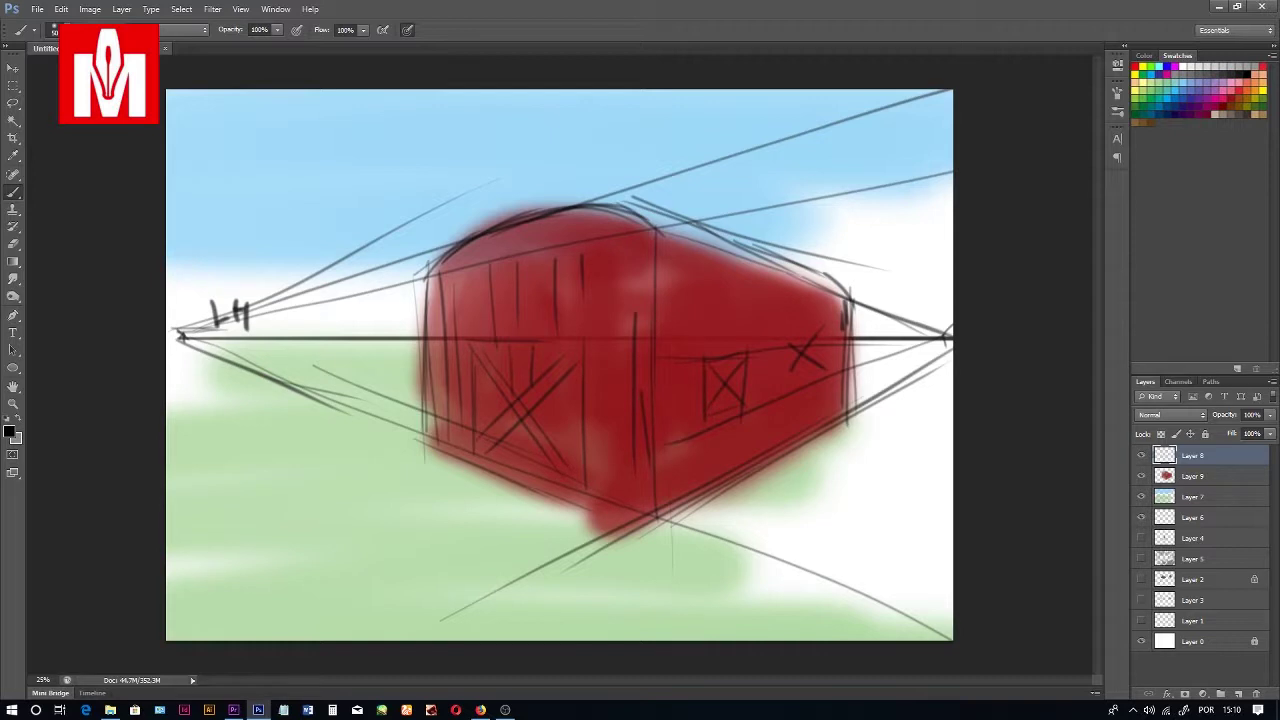